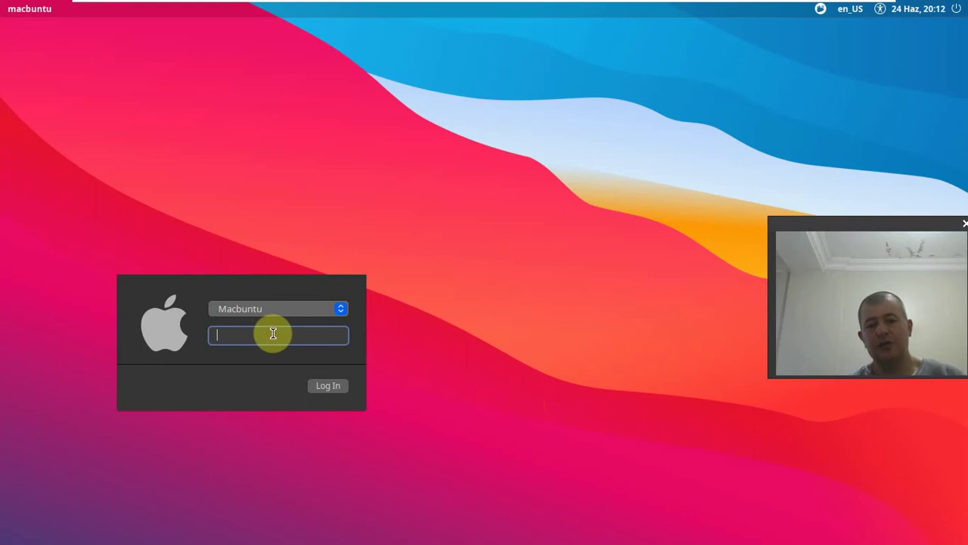
- Log in at the Macbuntu login screen with the account password
type("1")
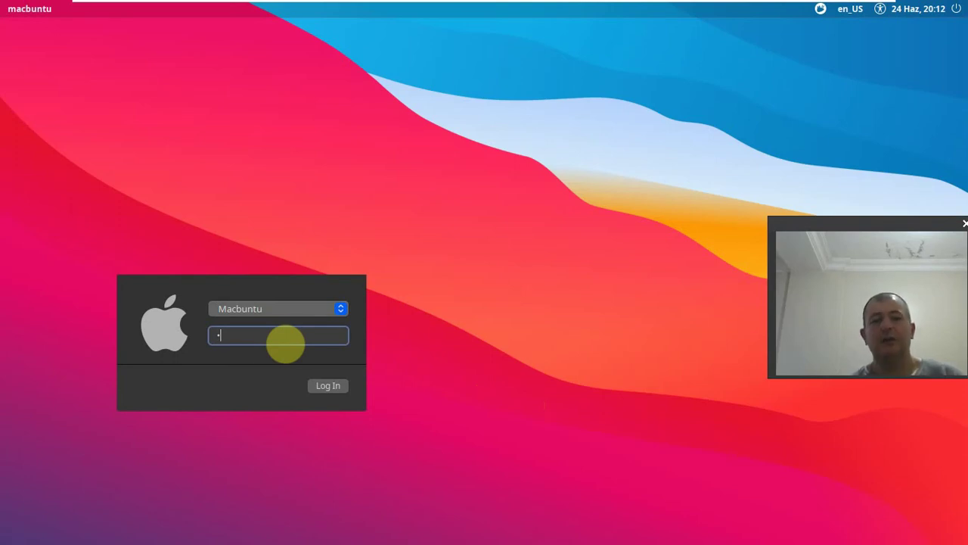
key("Return")
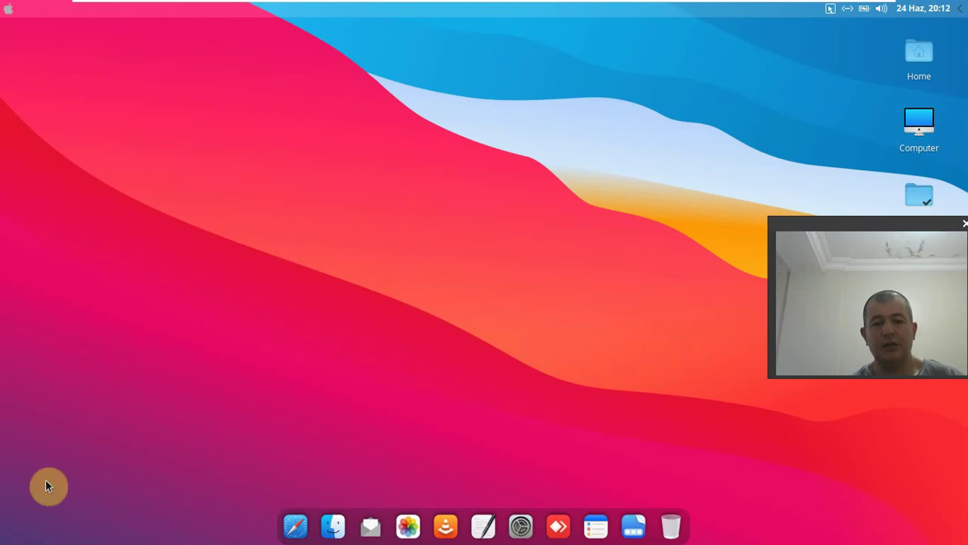
- Visit the third and fourth workspaces, return to workspace one, and open the Apple-logo application menu
mouse_move(6, 539)
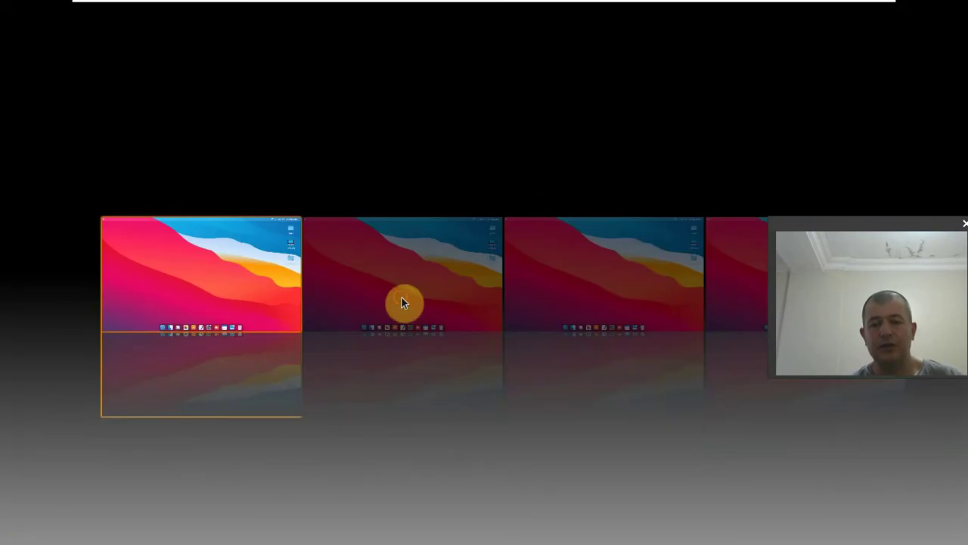
left_click(401, 302)
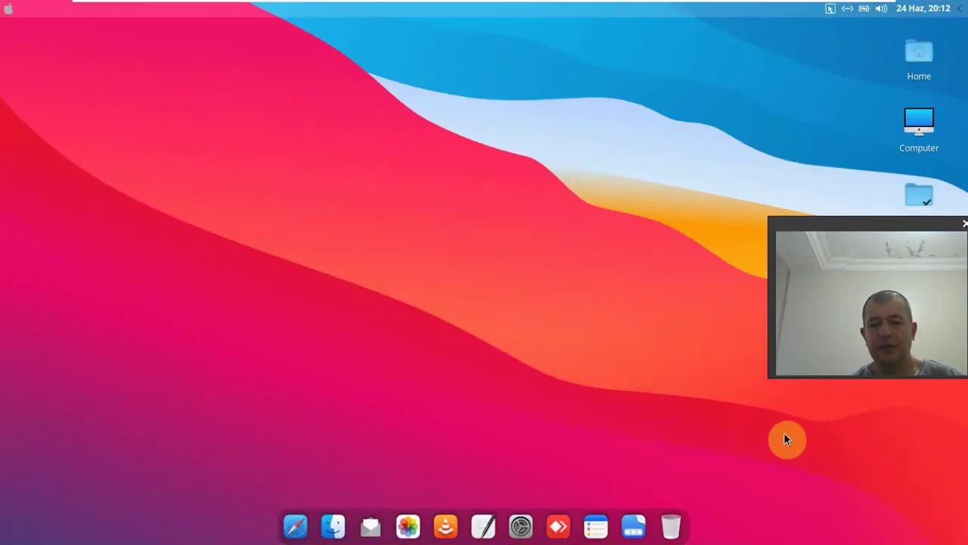
key("ctrl+alt+Up")
left_click(609, 265)
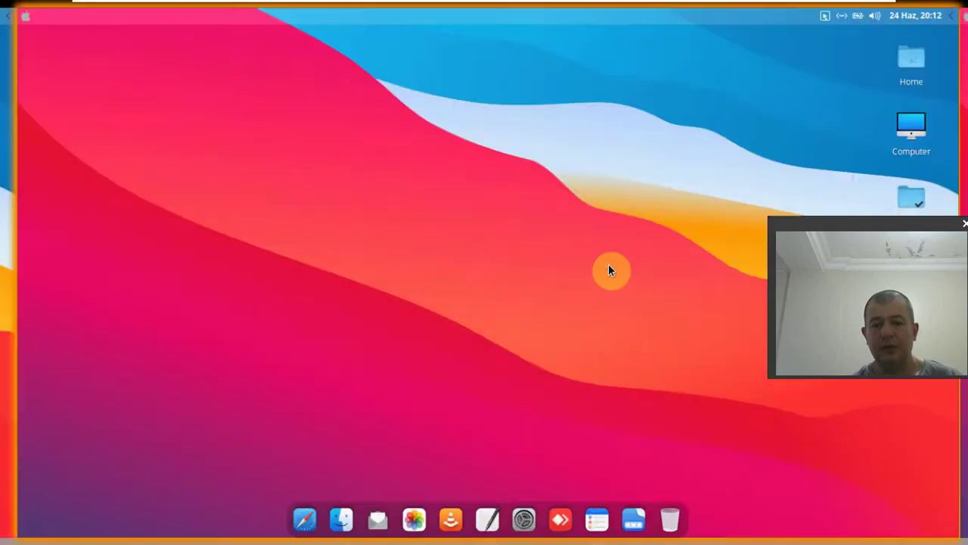
key("ctrl+alt+Up")
left_click(726, 316)
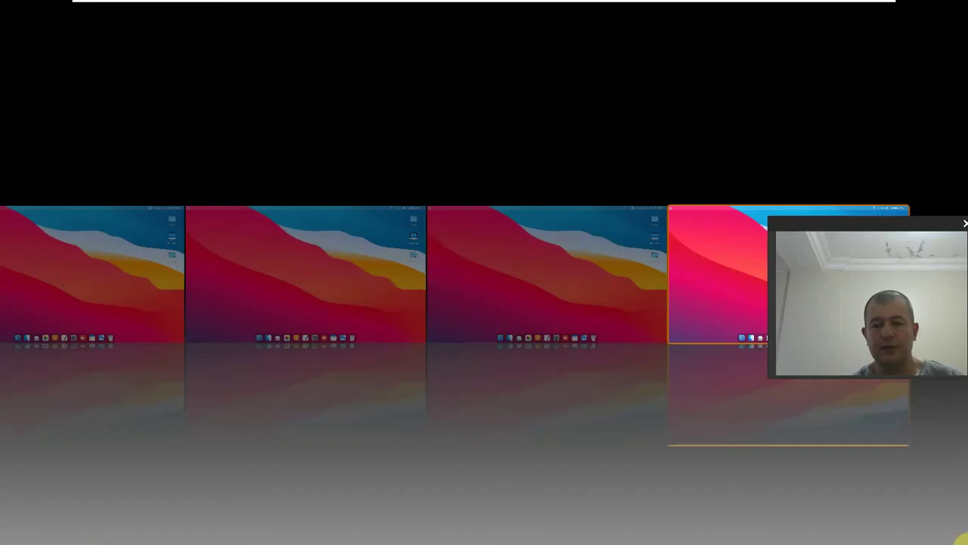
left_click(174, 278)
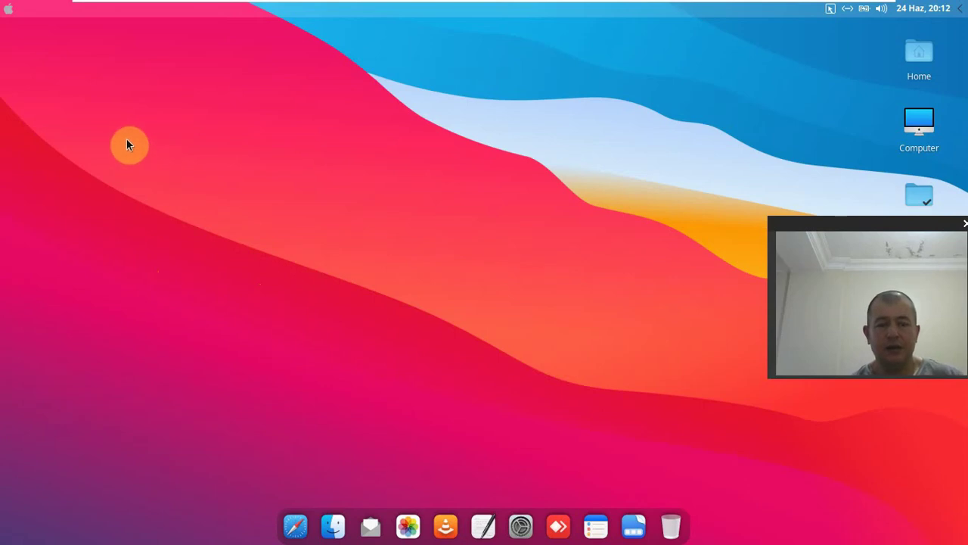
left_click(11, 12)
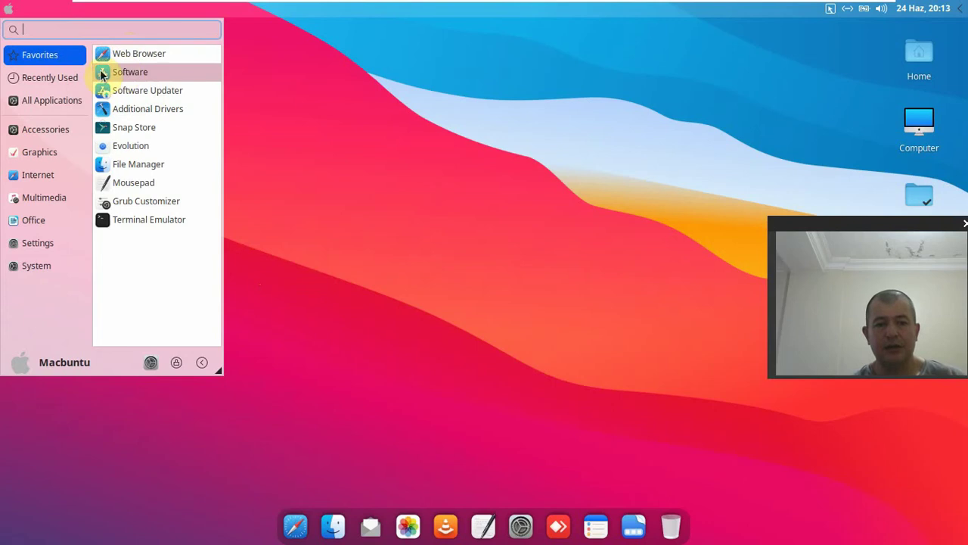
- Browse the Internet, Recently Used, Favorites, Accessories and Graphics categories, ending back on Internet
left_click(70, 175)
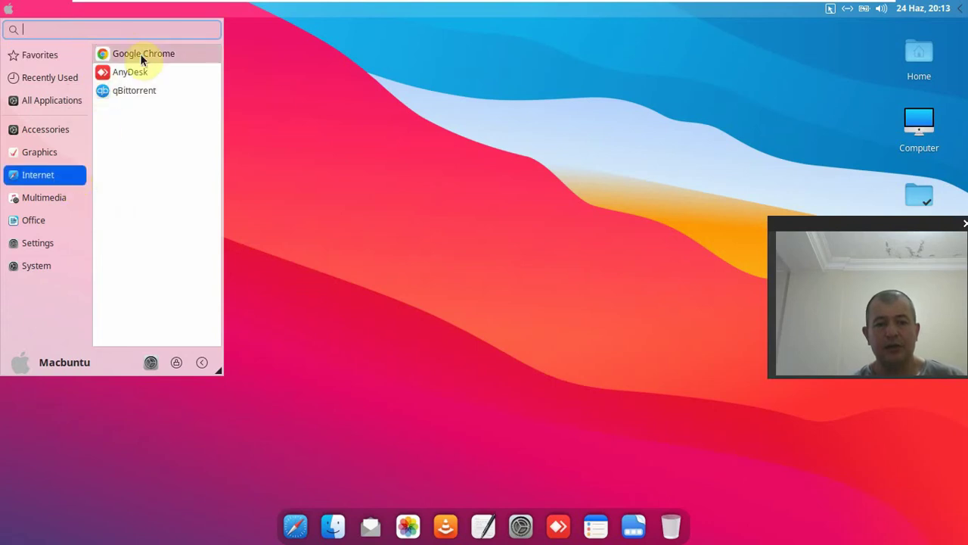
left_click(65, 76)
left_click(67, 57)
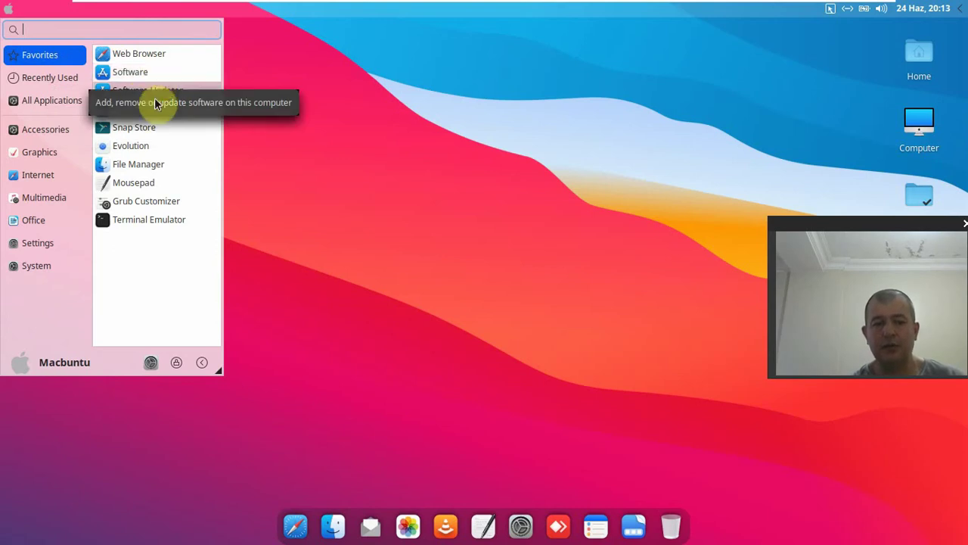
left_click(76, 131)
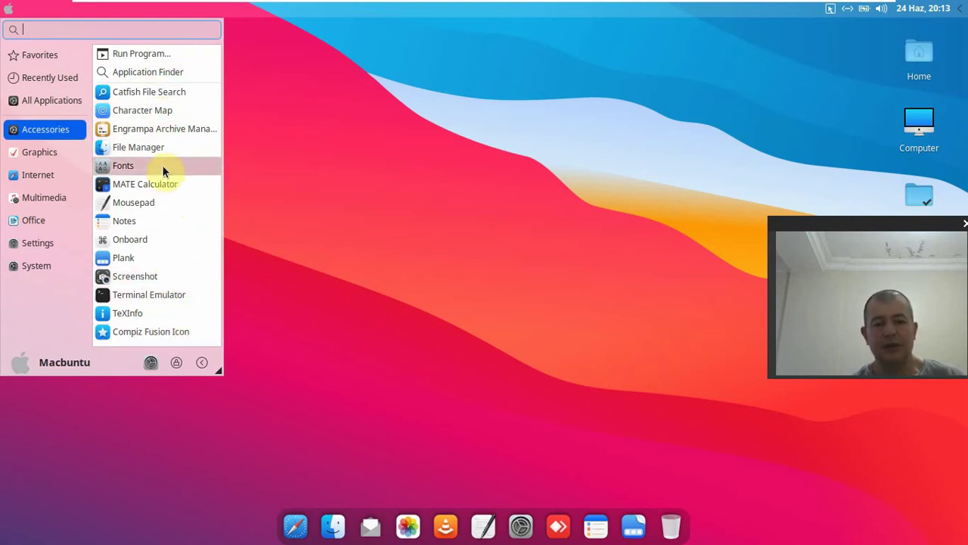
left_click(73, 158)
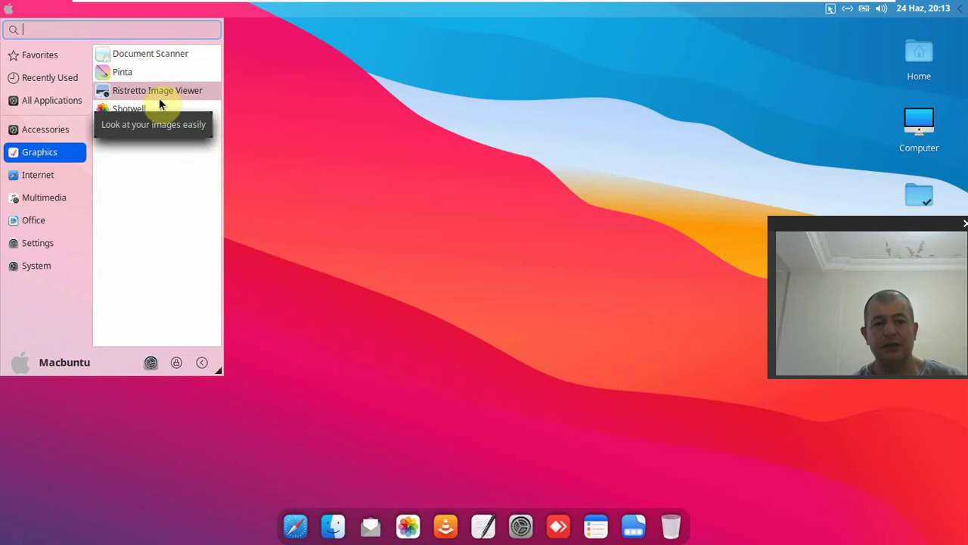
left_click(41, 180)
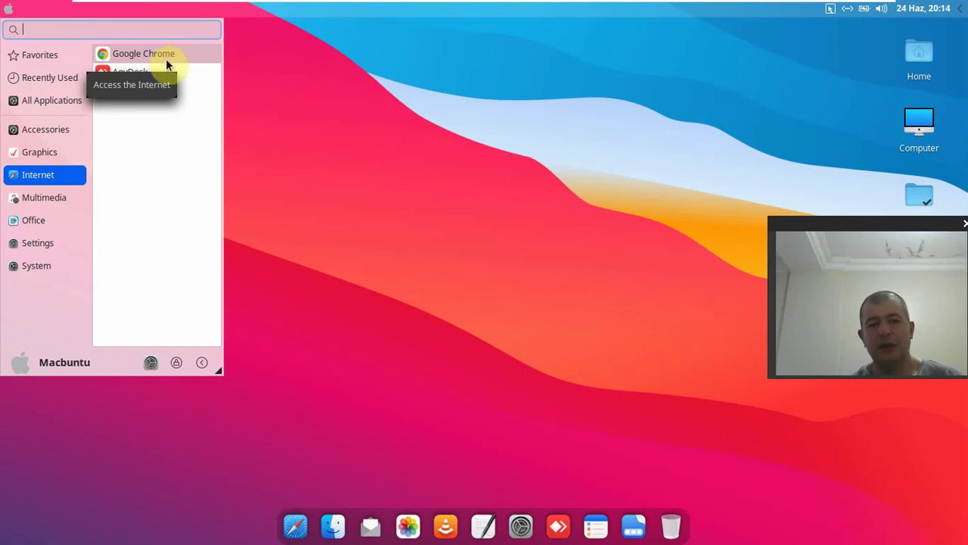
- Browse the Multimedia and Office categories, then scroll through the Settings category list
left_click(68, 198)
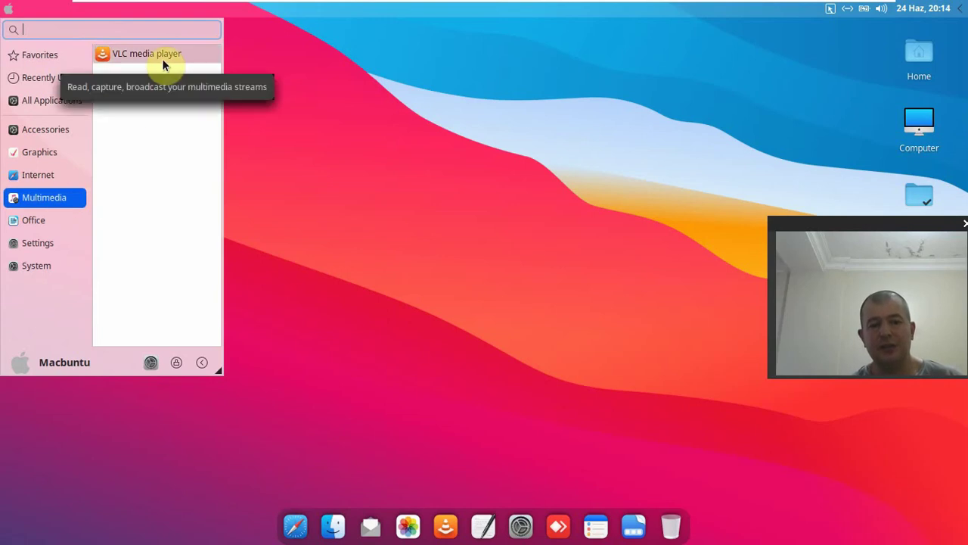
left_click(74, 220)
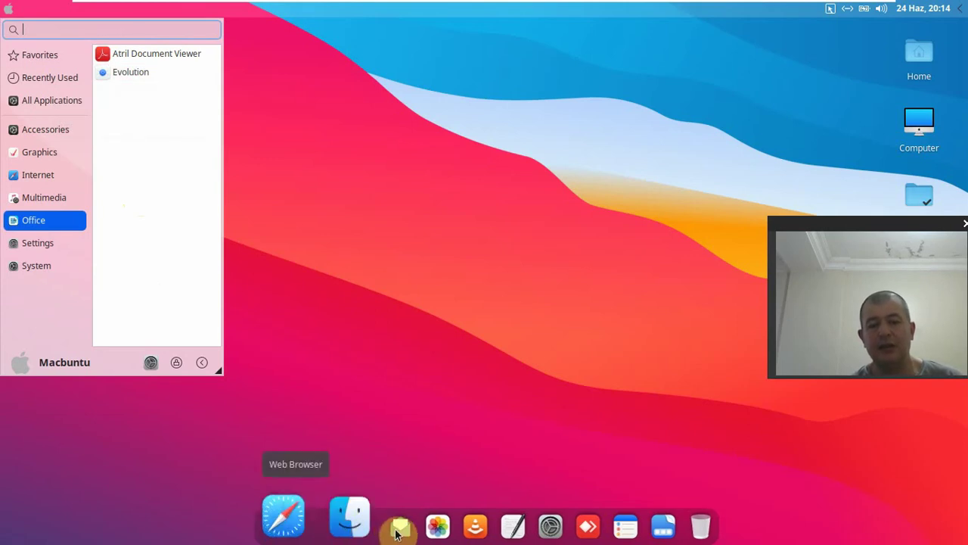
left_click(78, 248)
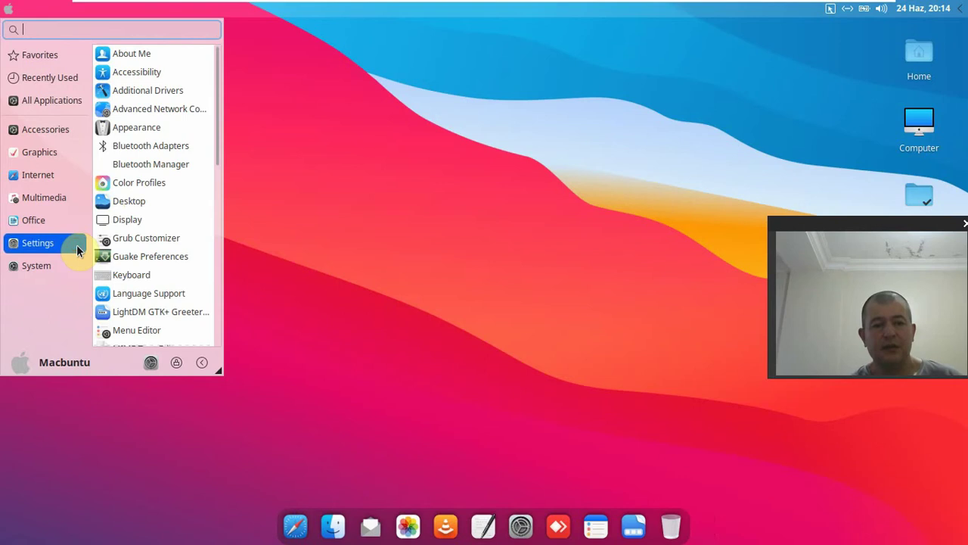
left_click_drag(218, 91, 196, 128)
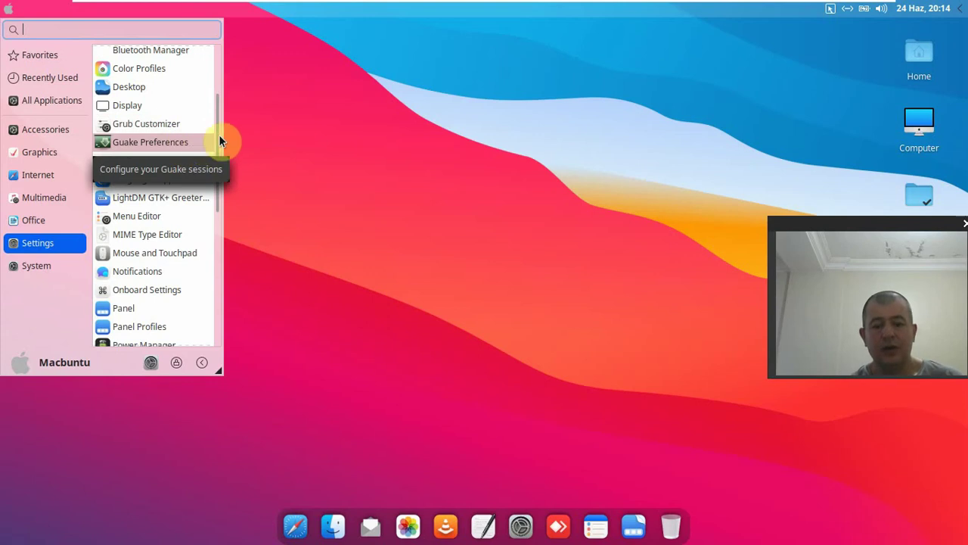
- Drop down the Guake terminal with F12, highlight the system summary, then hide it
key("F12")
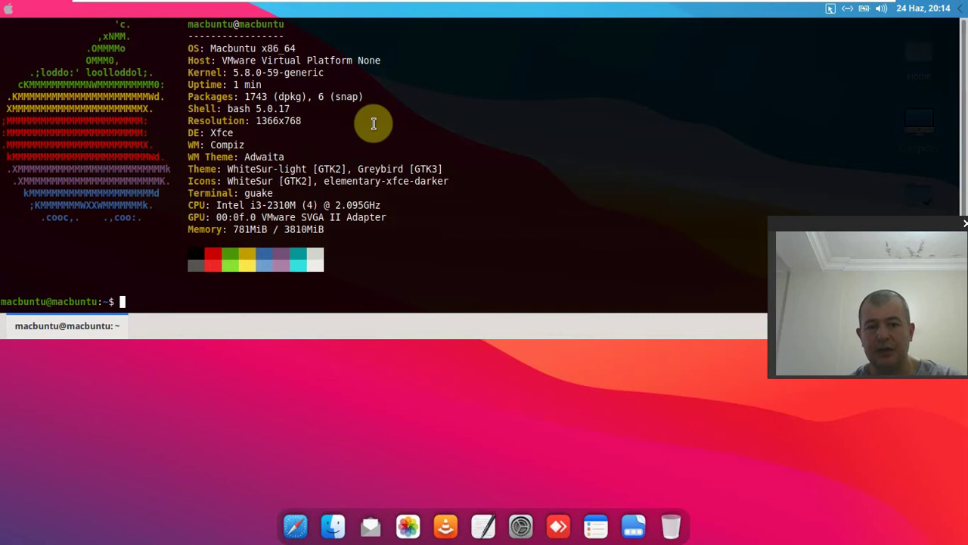
left_click_drag(89, 29, 168, 213)
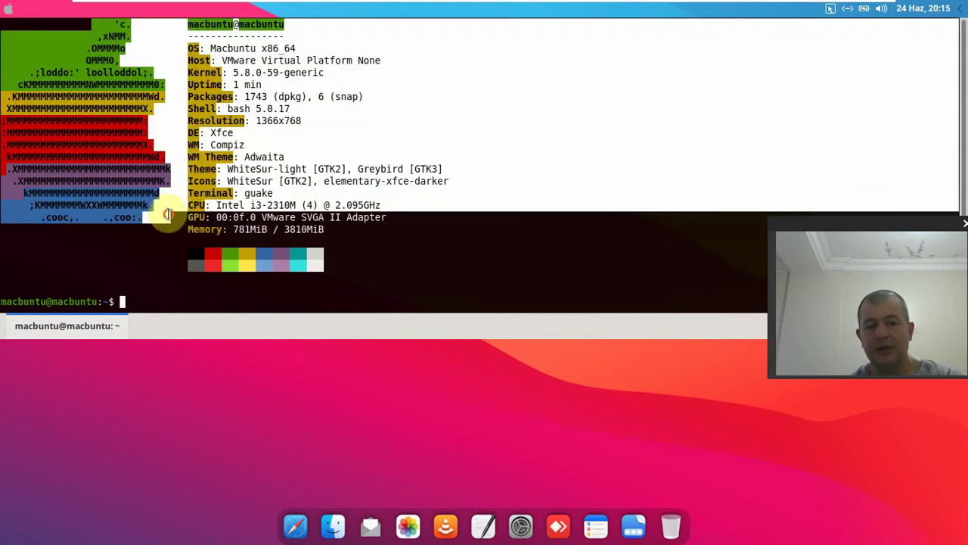
left_click(217, 288)
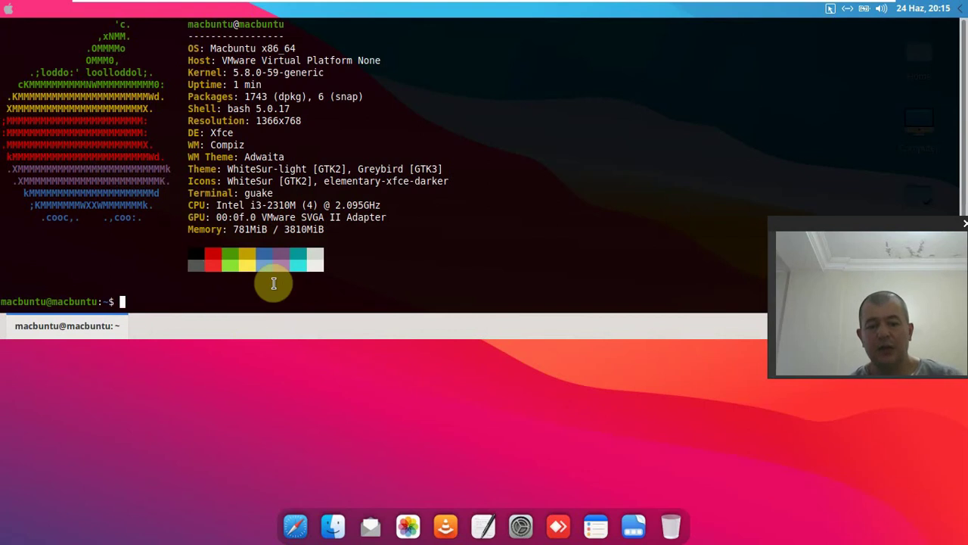
key("F12")
- Open an Xfce Terminal in the Desktop folder from the desktop menu, centre it, and close it
right_click(312, 145)
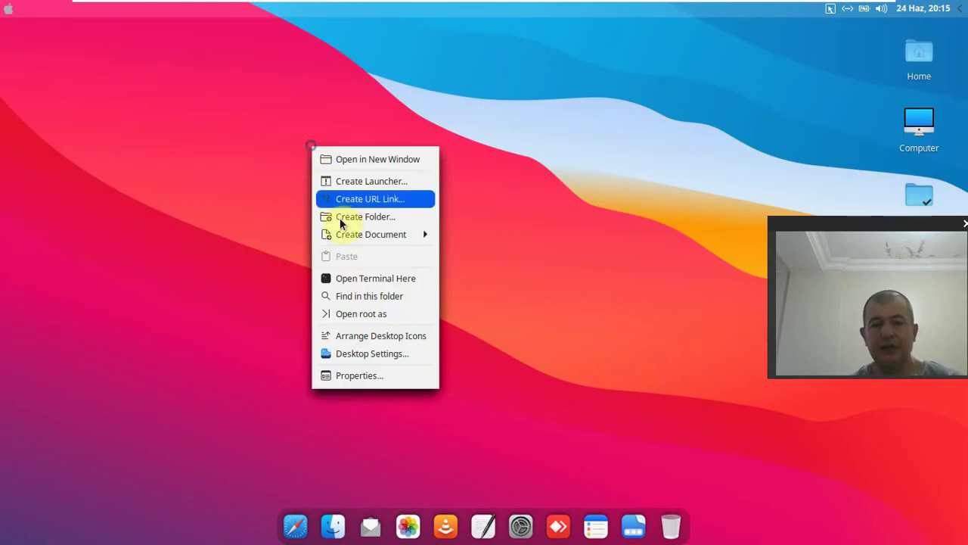
left_click(378, 281)
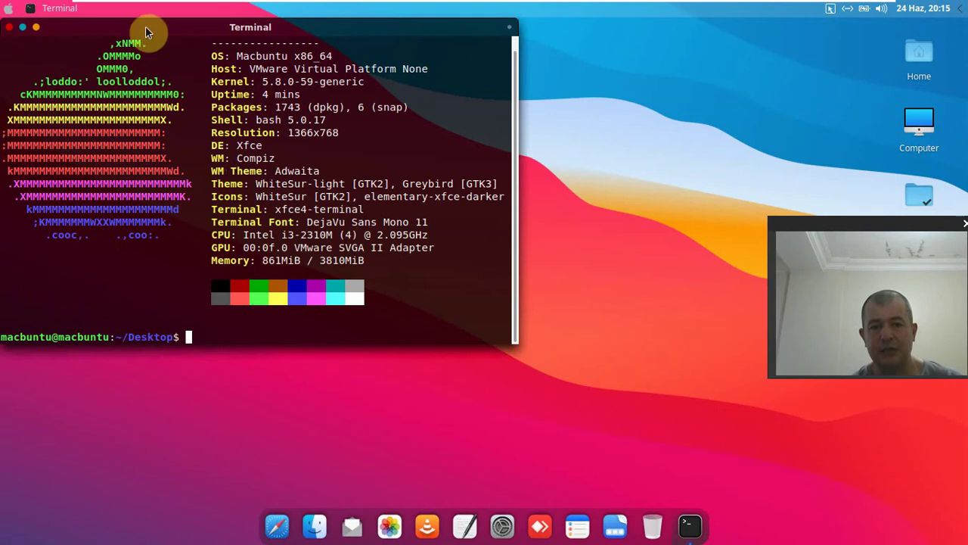
left_click_drag(174, 25, 398, 34)
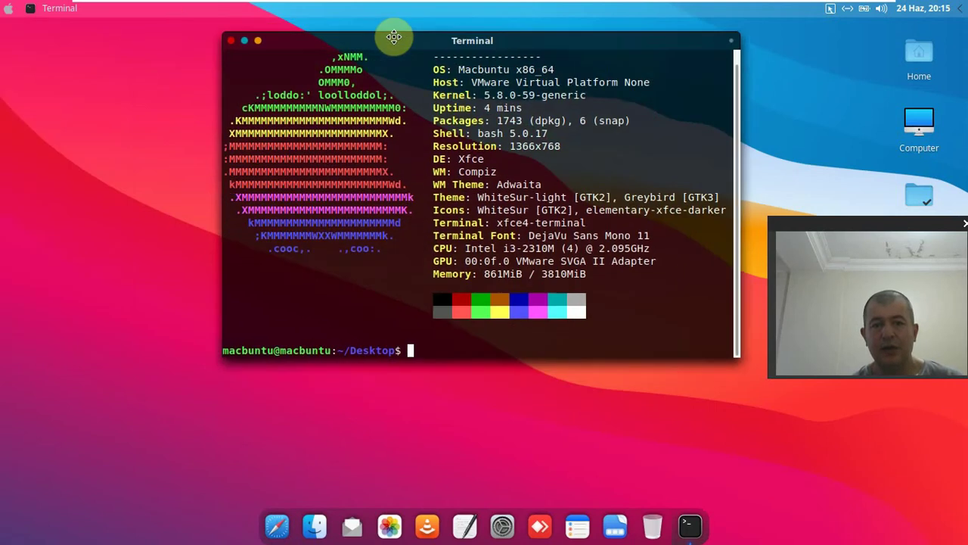
left_click(231, 41)
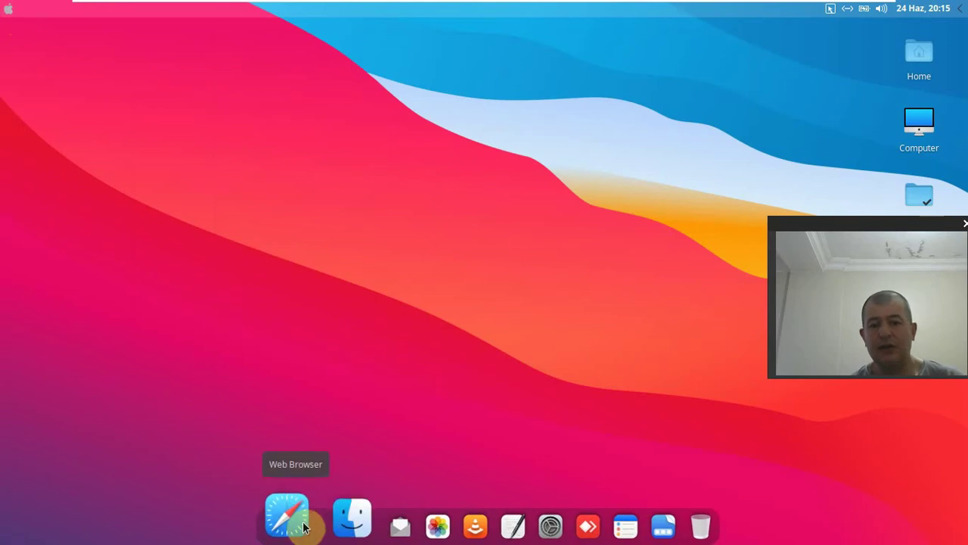
- Open Plank Preferences from the dock and try the WhitesurLight theme before reverting to WhitesurDark
right_click(382, 531)
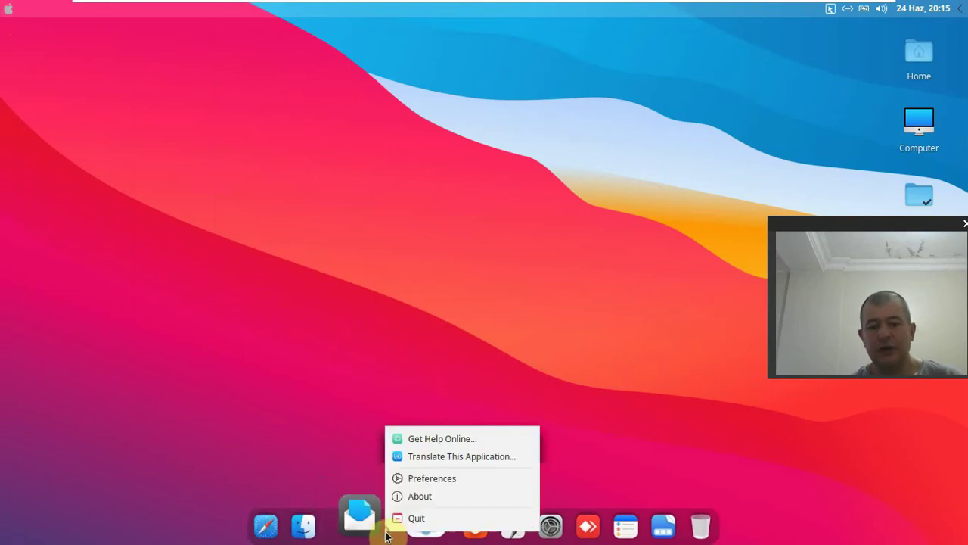
left_click(433, 483)
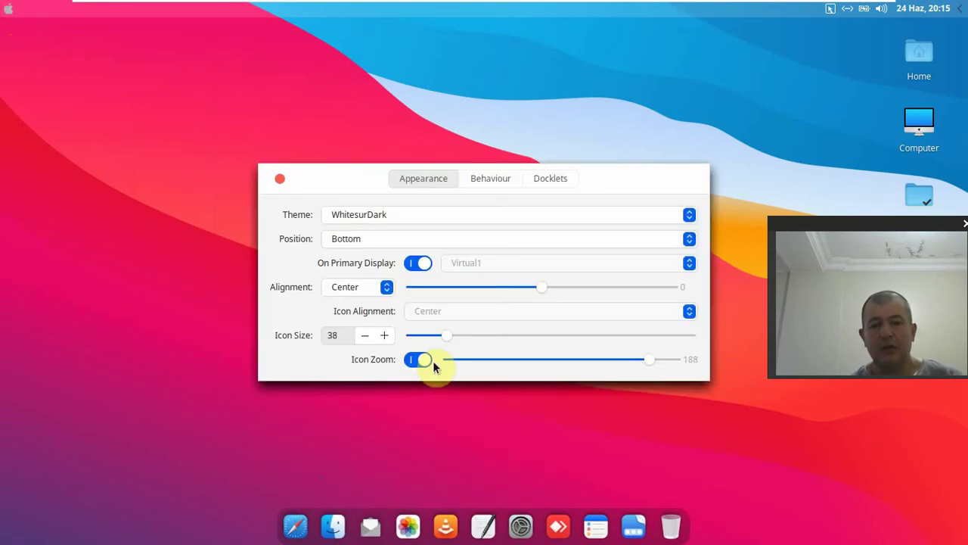
left_click(370, 217)
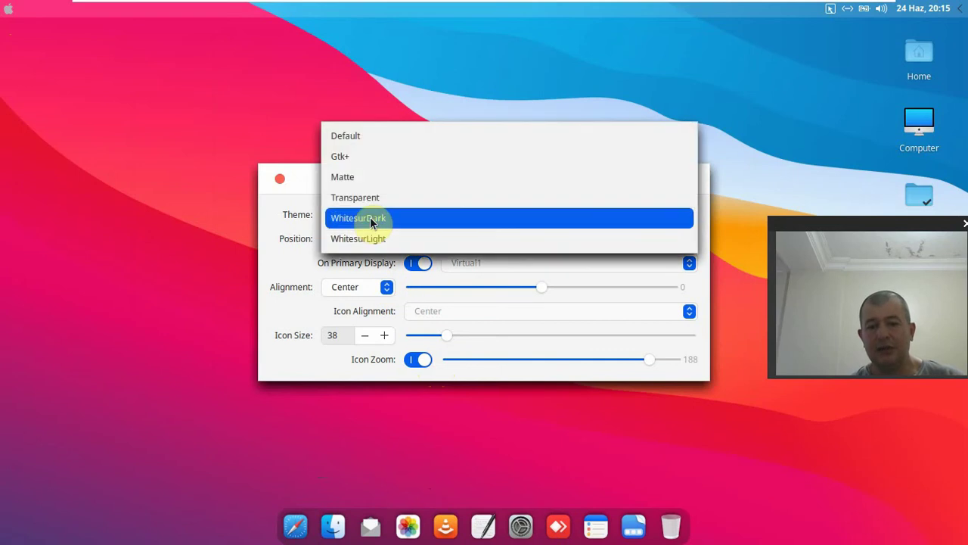
left_click(369, 238)
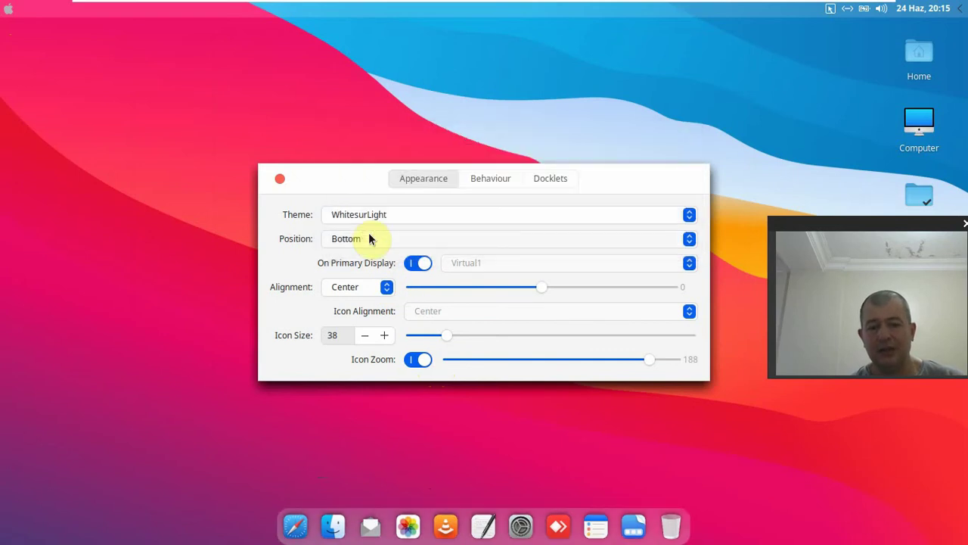
left_click(369, 226)
left_click(367, 204)
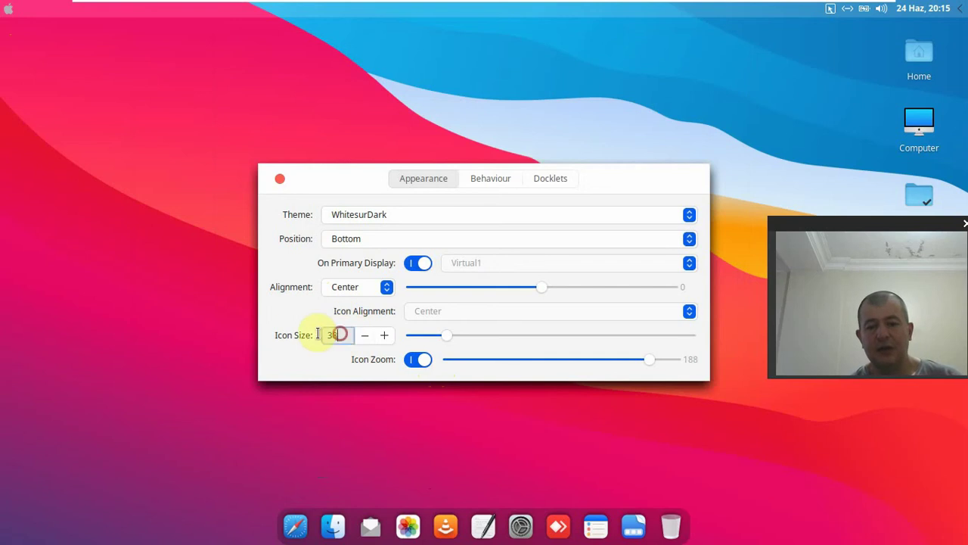
- Keep the dock icon size at 38, set Icon Zoom to 190, and close Plank Preferences
scroll(336, 337, "up", 2)
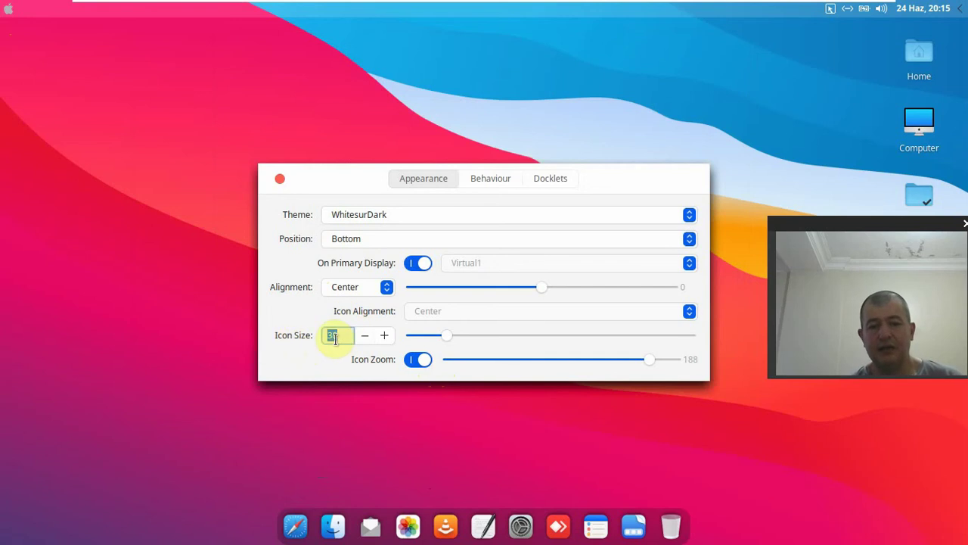
double_click(384, 337)
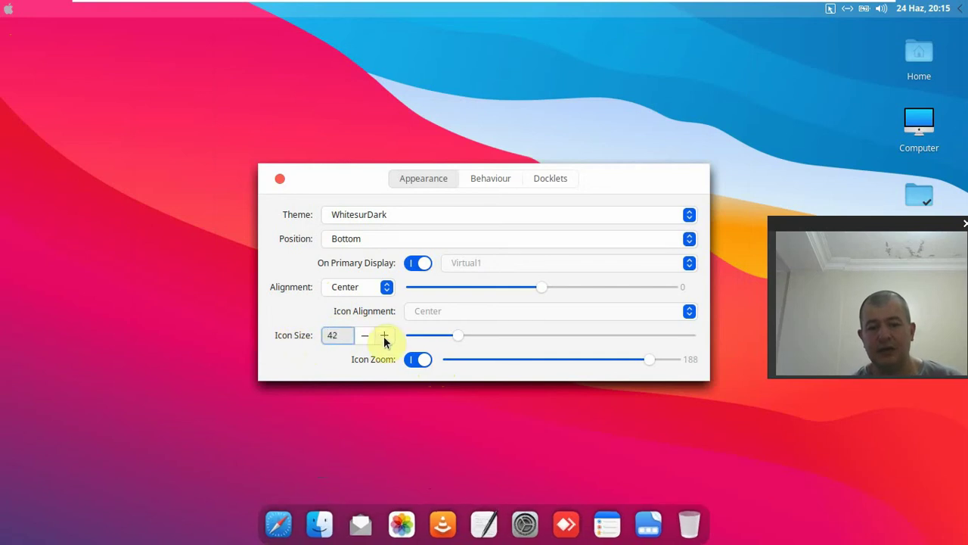
double_click(366, 338)
double_click(366, 338)
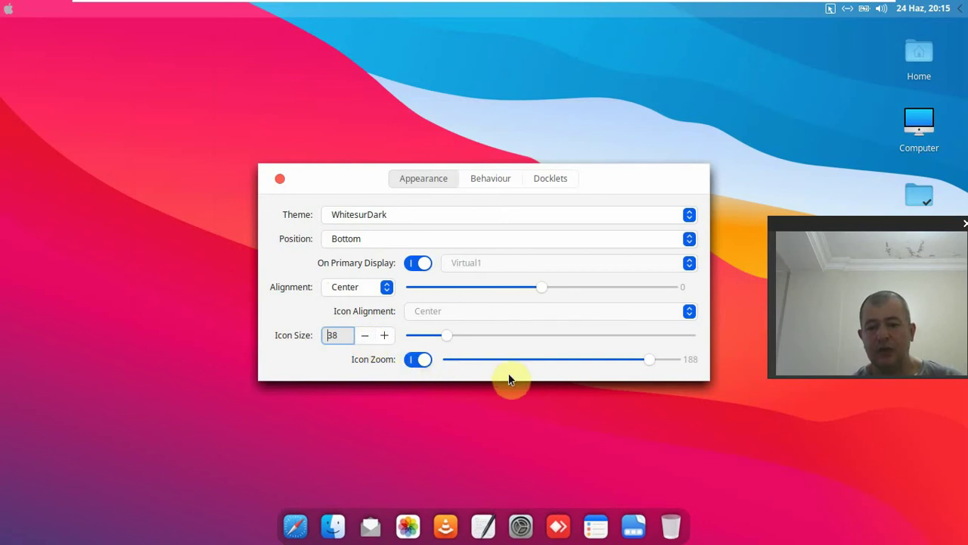
left_click(643, 360)
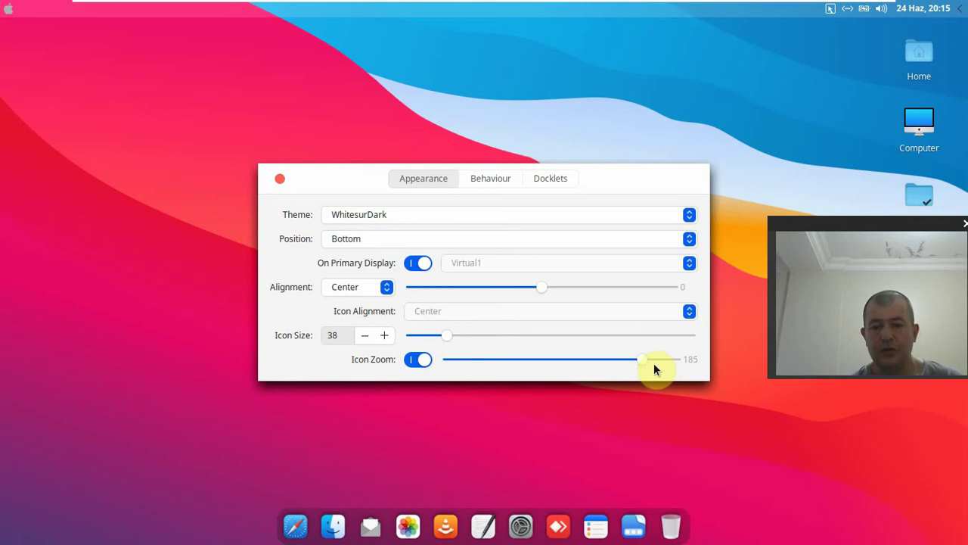
left_click_drag(643, 362, 424, 365)
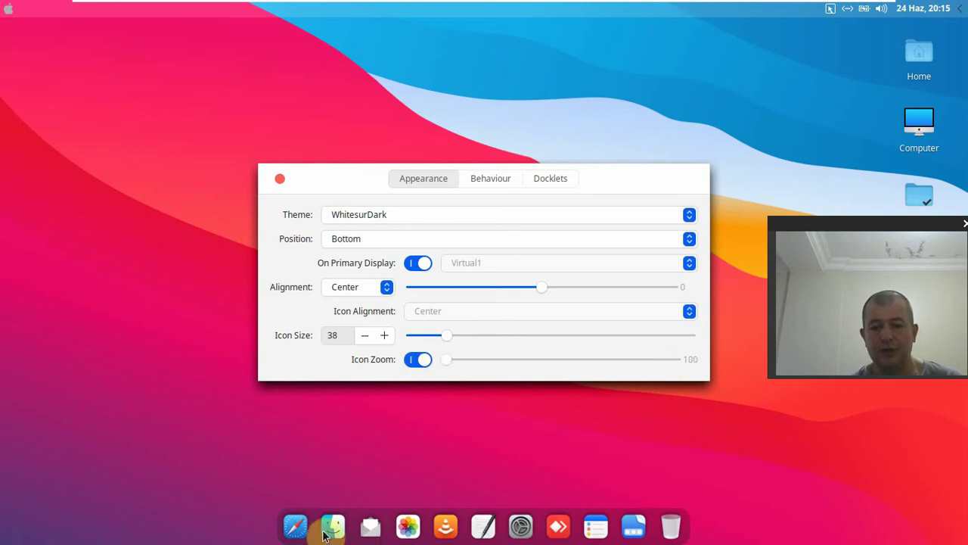
left_click_drag(560, 366, 655, 362)
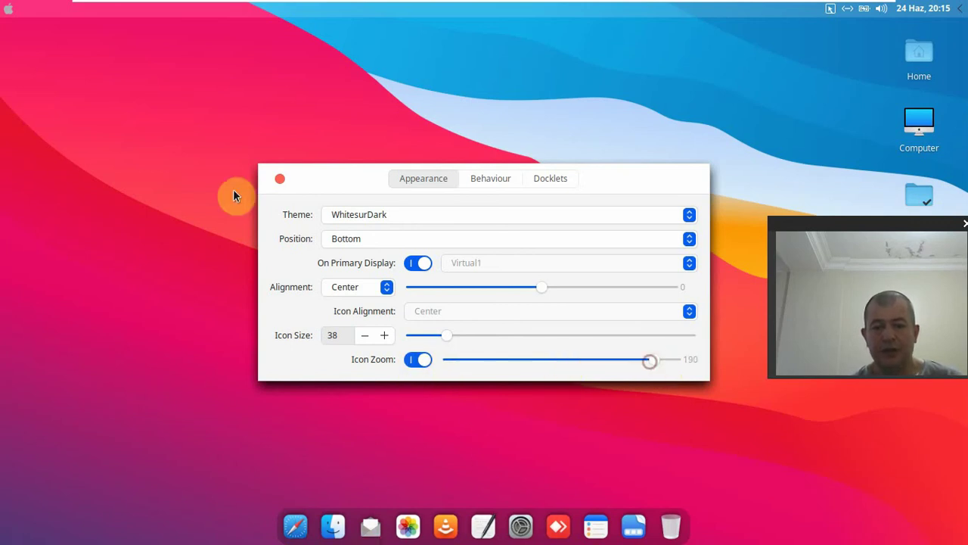
left_click(281, 179)
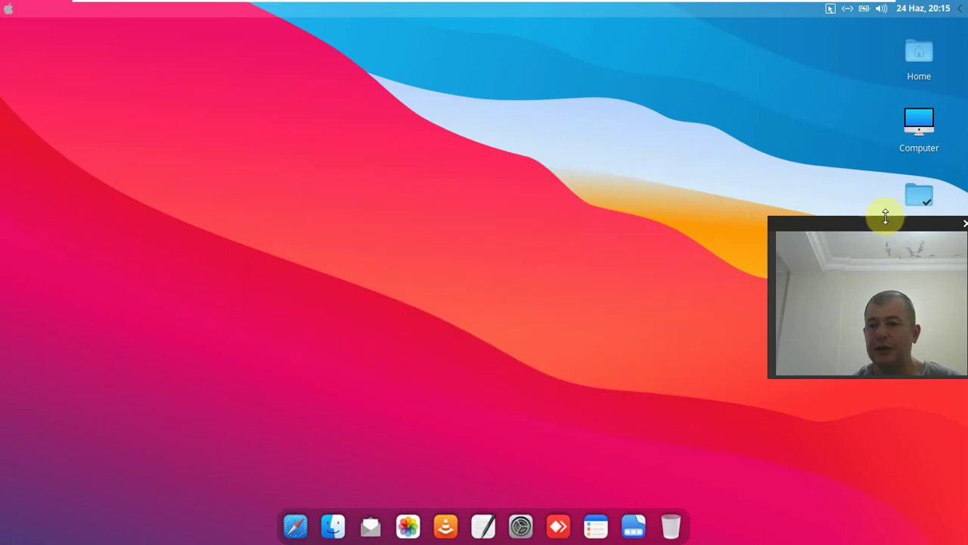
- Open the Home and Computer windows, toggle the VM's full-screen mode, then close both windows
left_click_drag(887, 231, 884, 309)
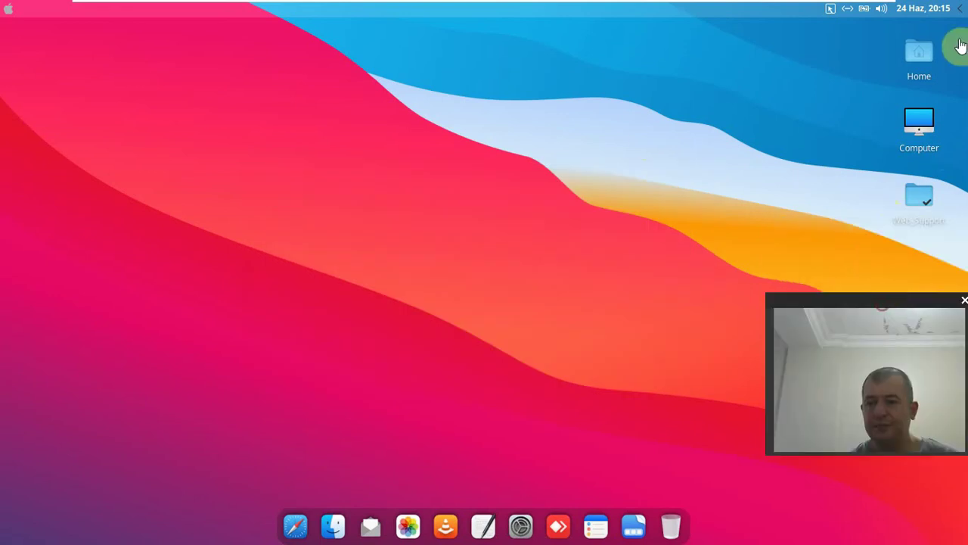
double_click(919, 67)
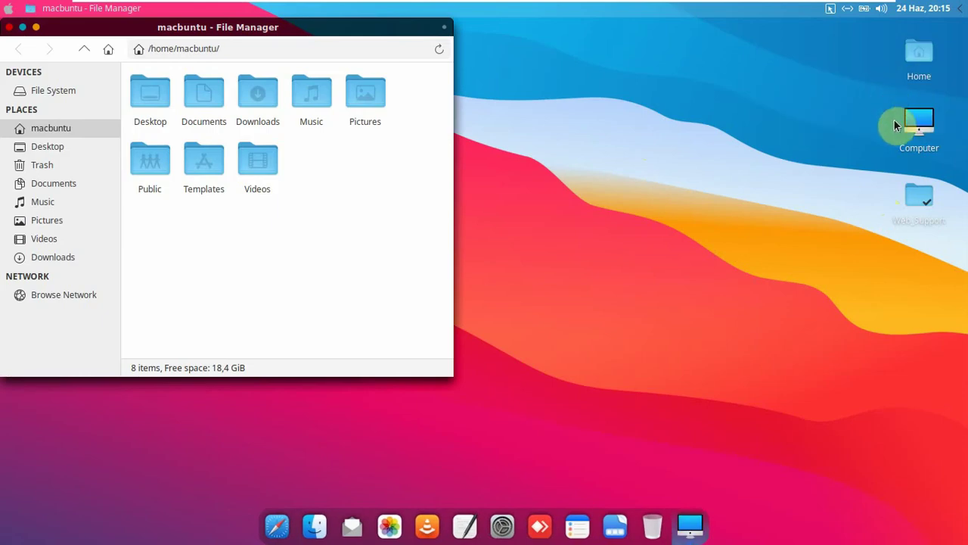
left_click(920, 129)
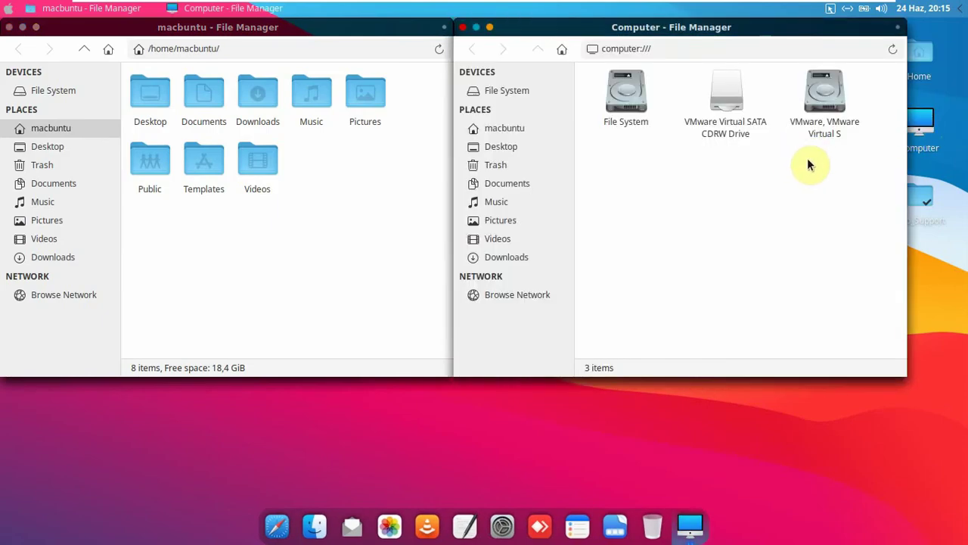
mouse_move(759, 6)
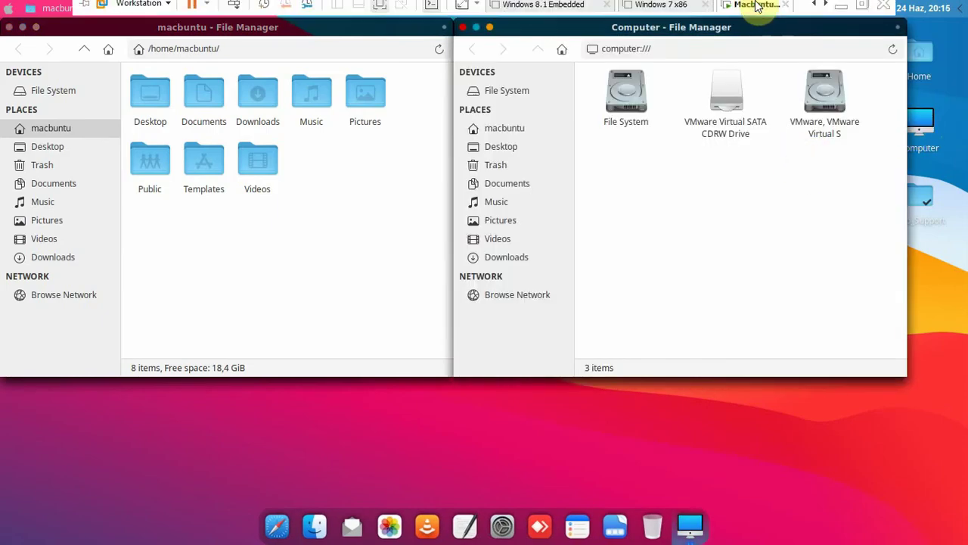
left_click(864, 9)
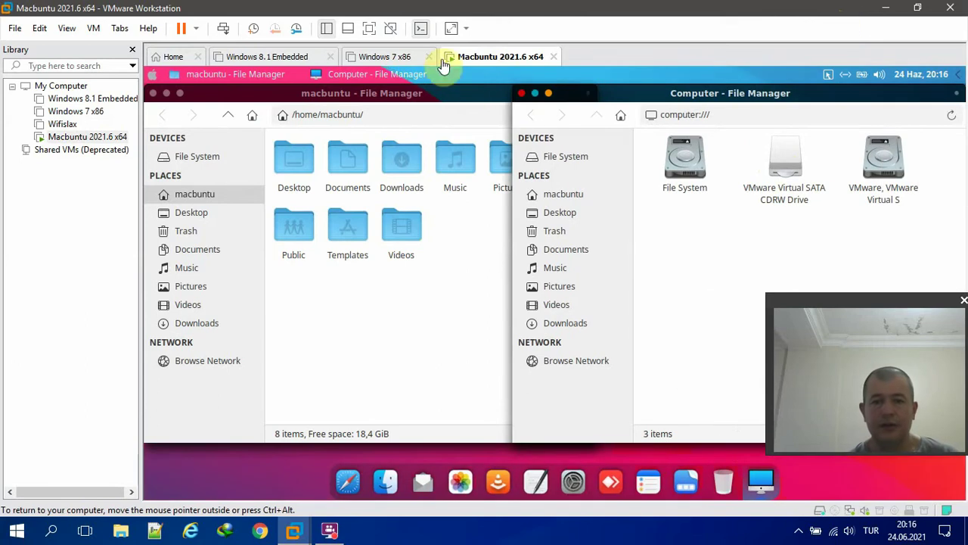
left_click(387, 30)
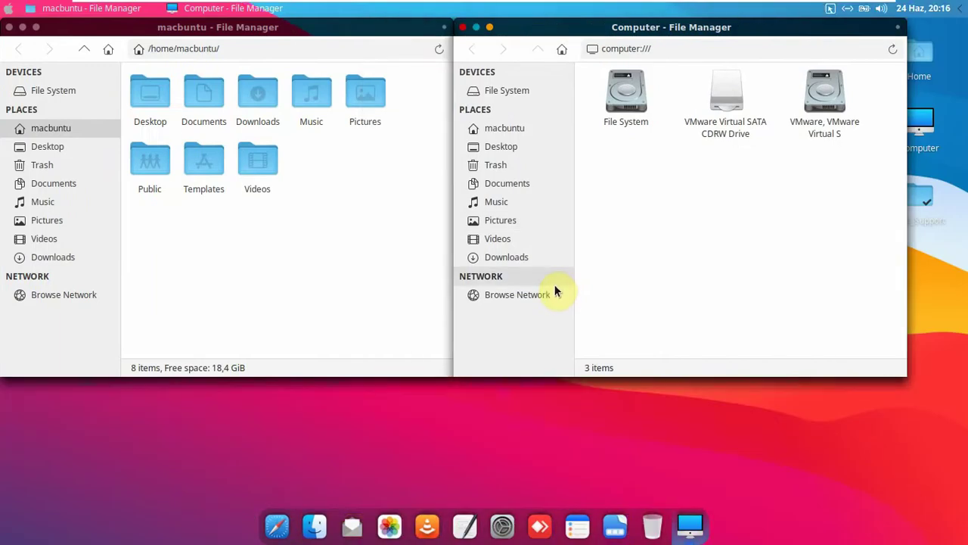
left_click(462, 28)
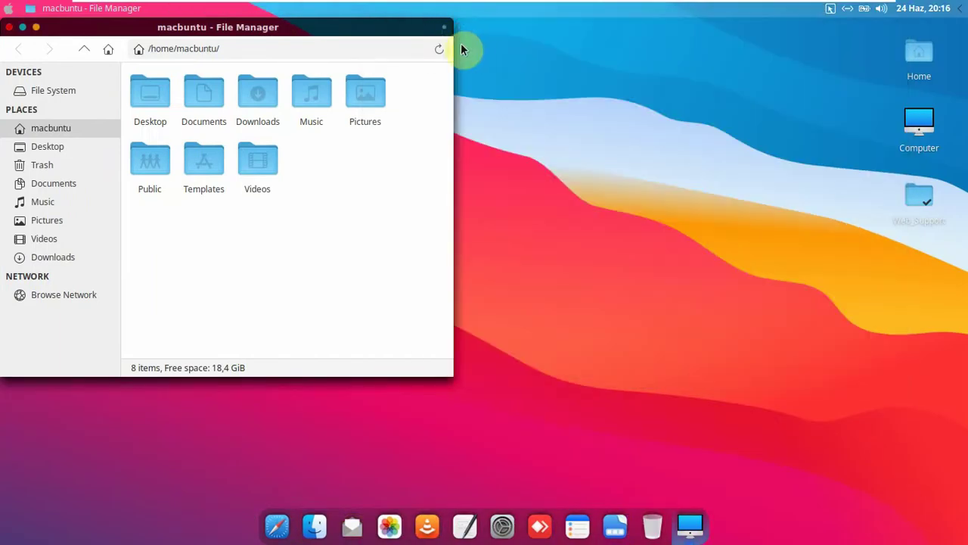
left_click(9, 28)
- Reopen the home folder, show Thunar's menu bar, and check the About box (version 1.8.14)
double_click(919, 57)
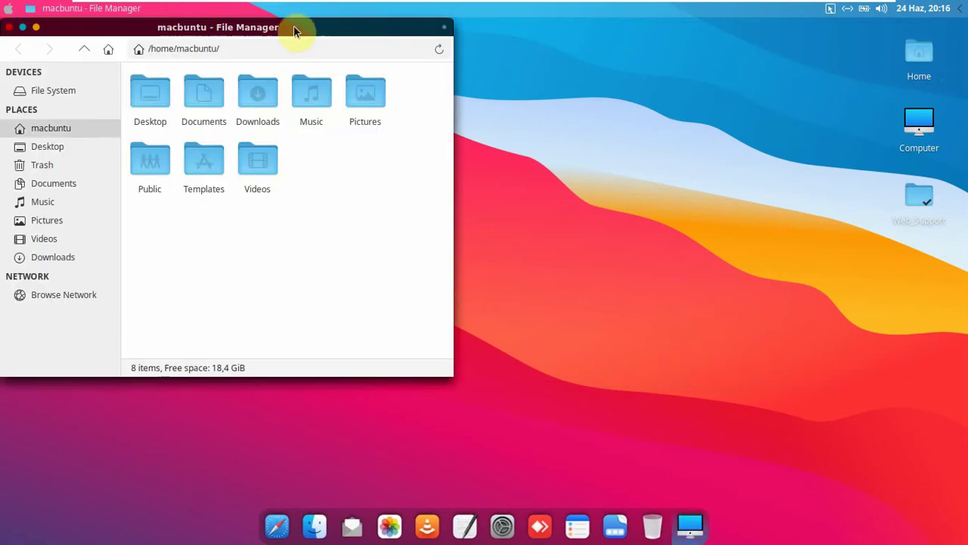
left_click_drag(298, 28, 455, 48)
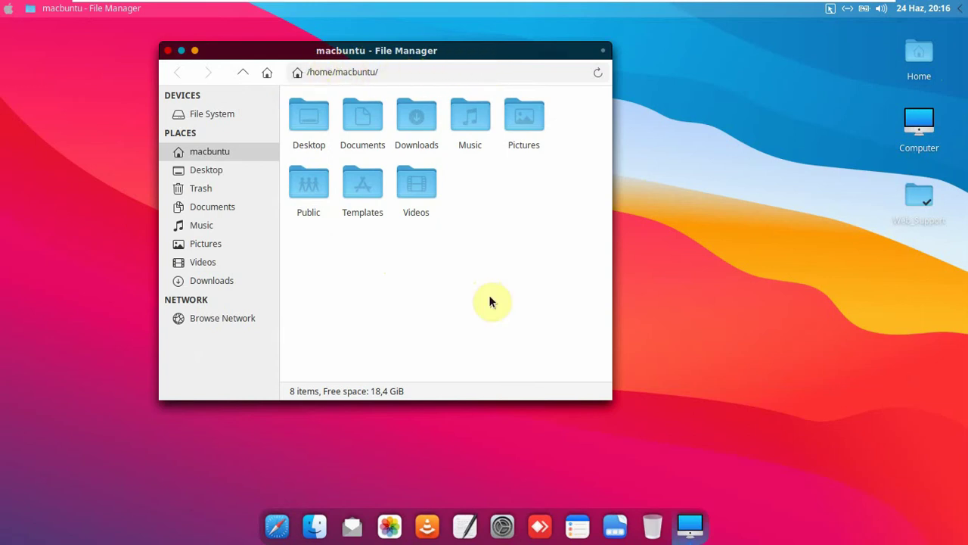
key("ctrl+m")
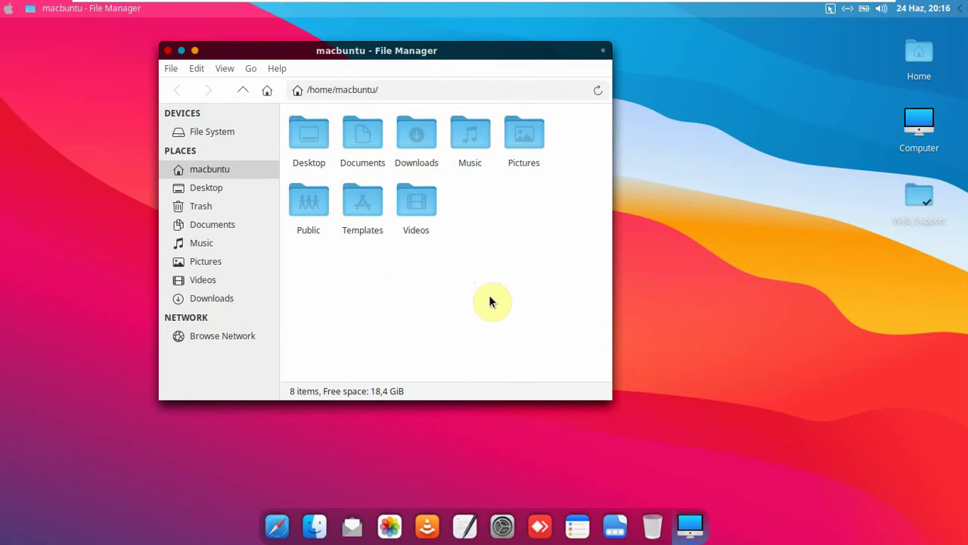
left_click(279, 68)
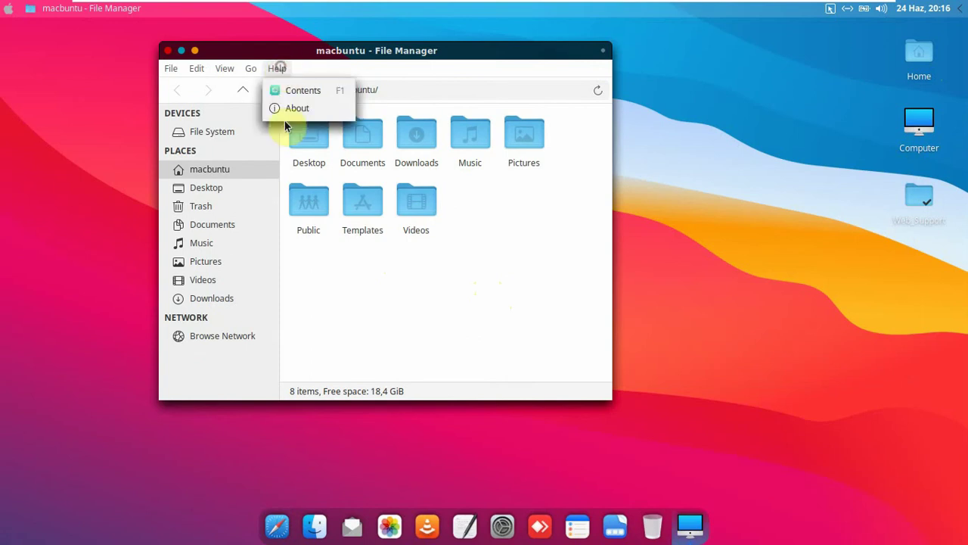
left_click(296, 109)
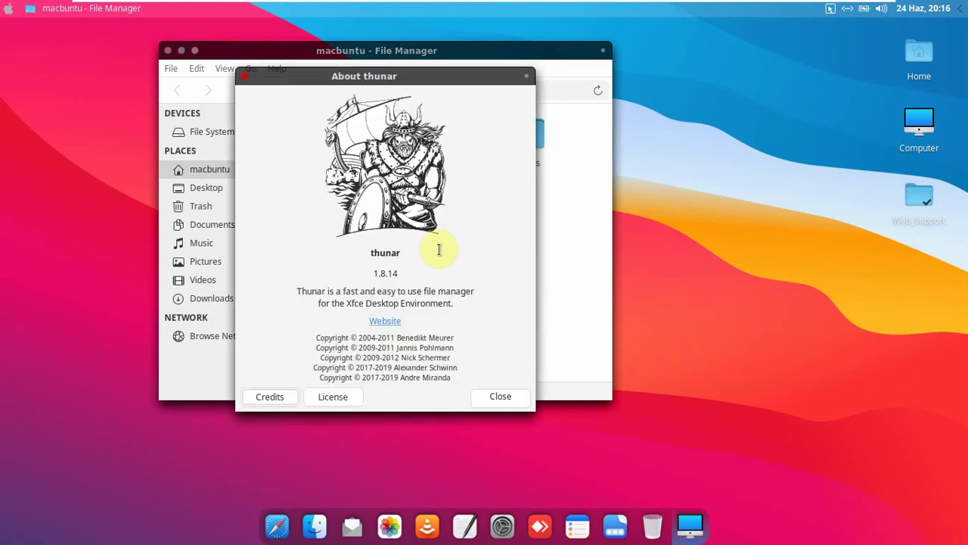
left_click(500, 396)
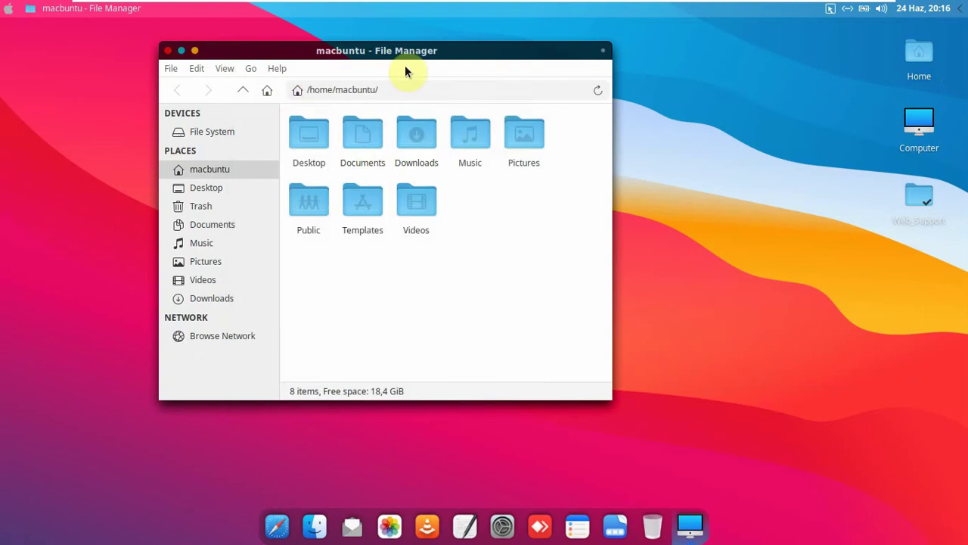
- Hide the home window's menu bar, move it aside, and reopen Computer over it
key("ctrl+m")
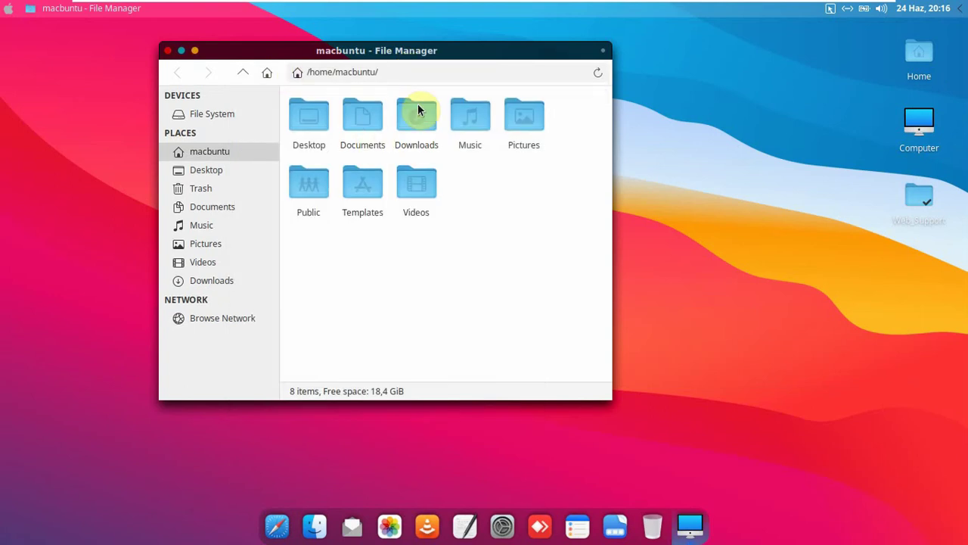
key("ctrl+m")
key("ctrl+m")
key("ctrl+m")
key("ctrl+m")
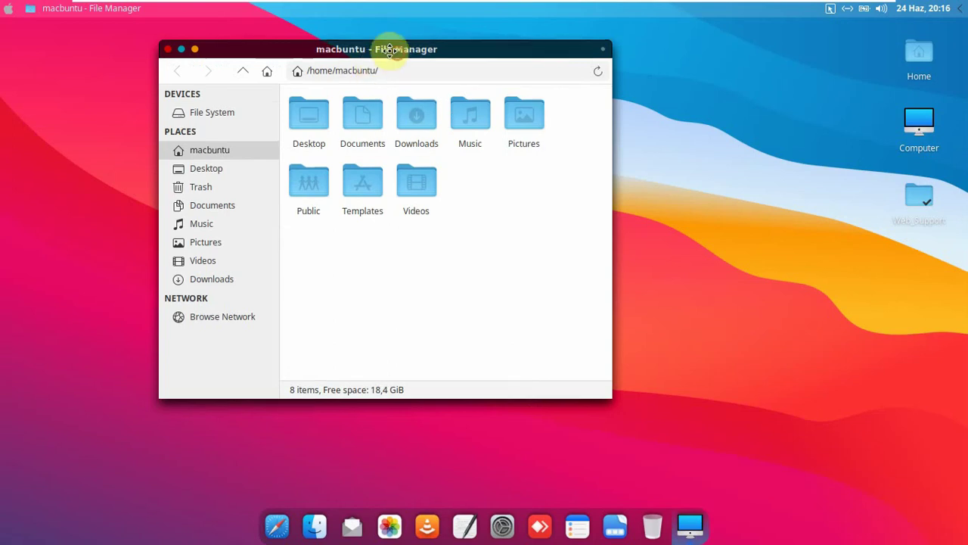
left_click_drag(382, 47, 335, 43)
double_click(919, 125)
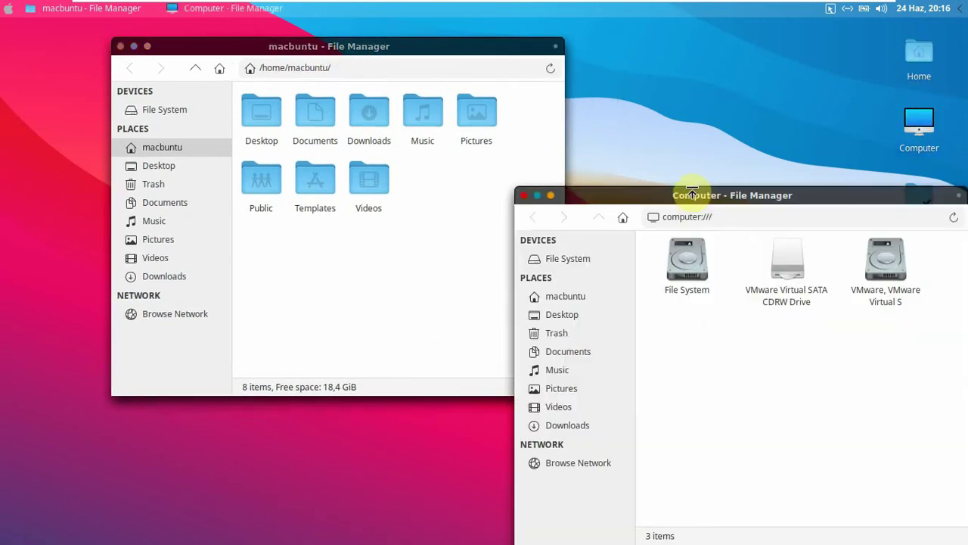
left_click_drag(693, 198, 572, 153)
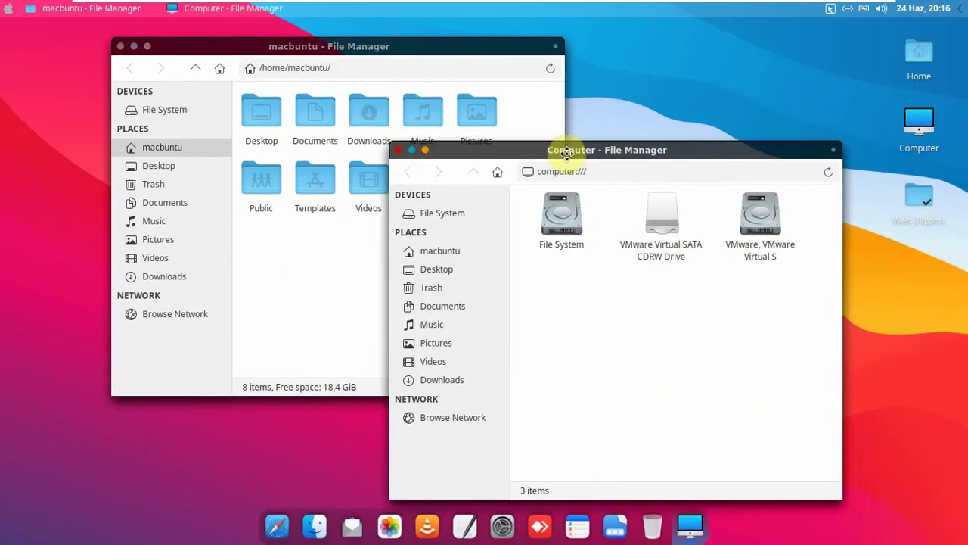
left_click(402, 150)
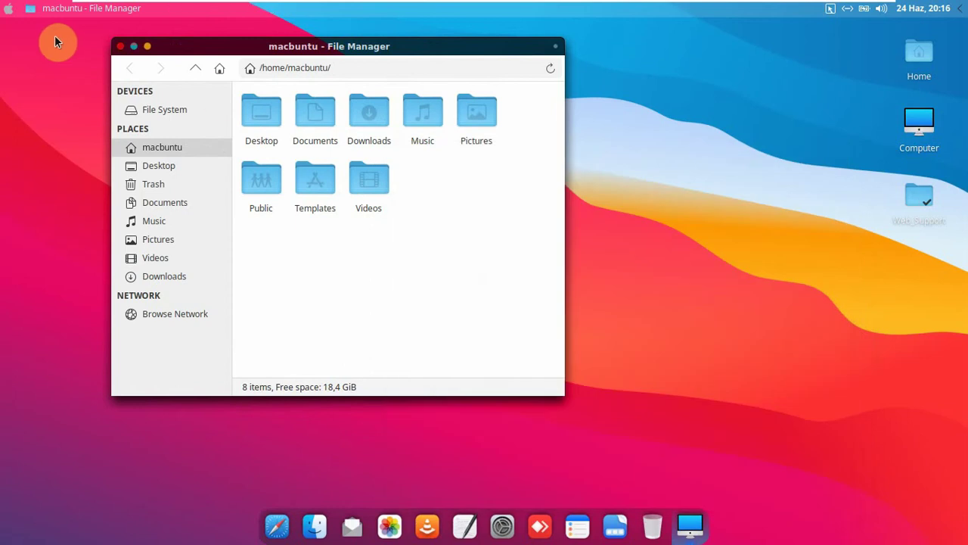
double_click(919, 125)
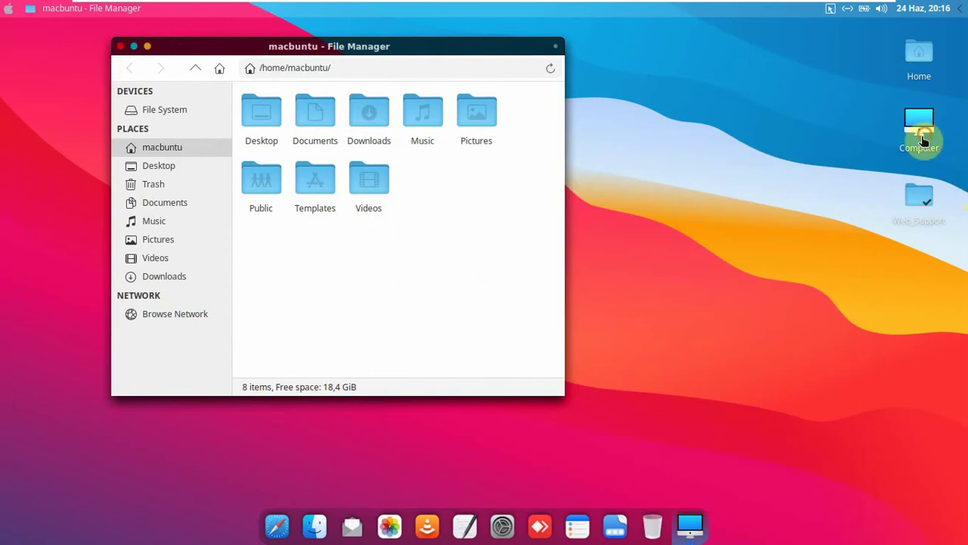
left_click_drag(570, 196, 331, 167)
- Rearrange windows in the workspace overview, then close the Computer and home folder windows
key("super+e")
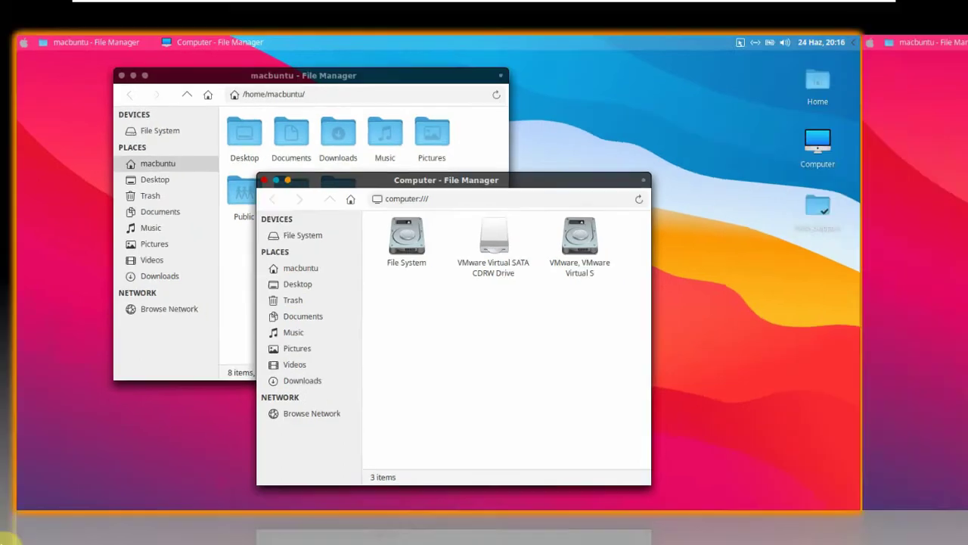
left_click_drag(199, 257, 238, 248)
left_click(237, 248)
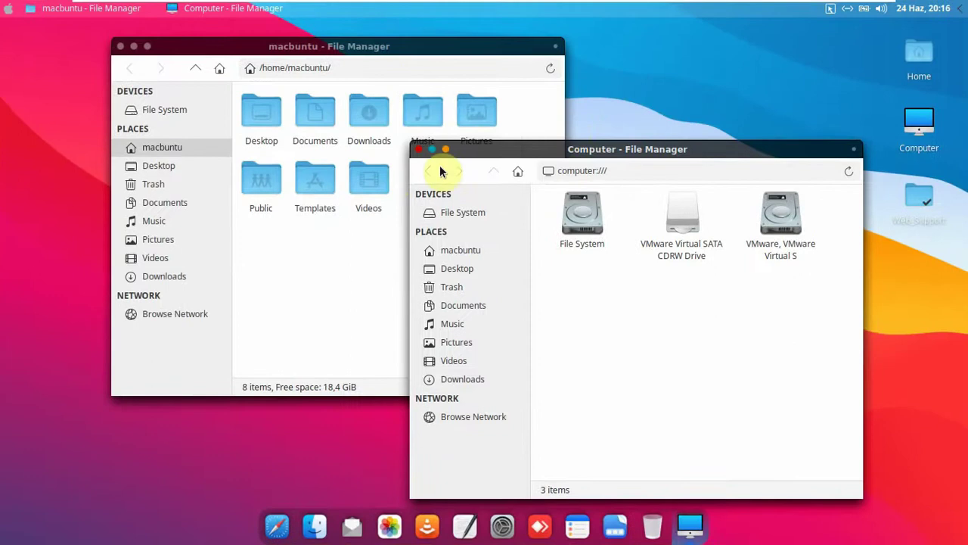
left_click(419, 150)
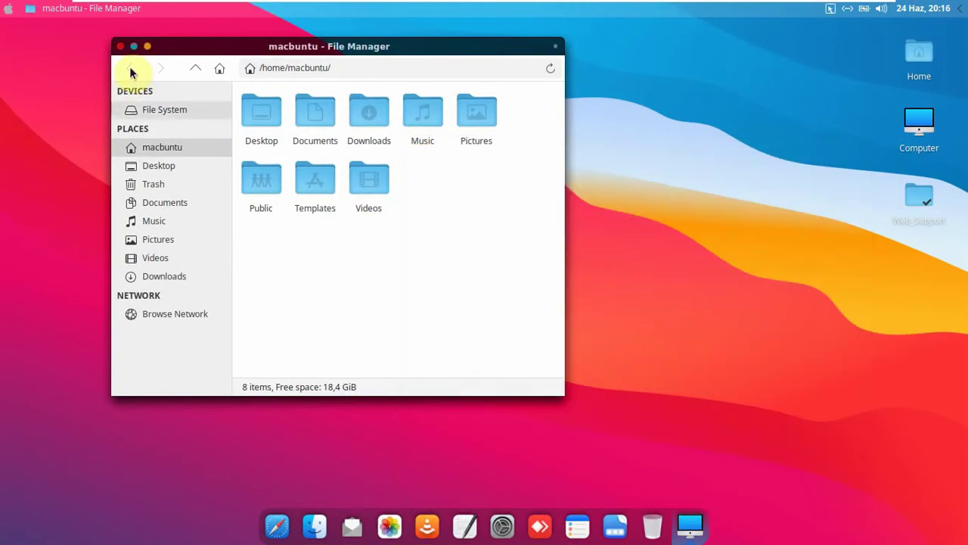
left_click(119, 46)
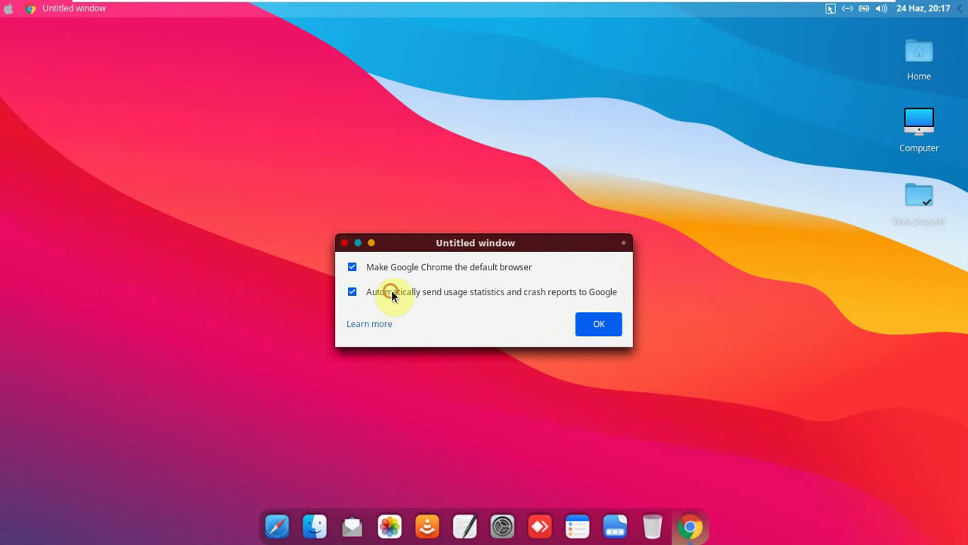
- Accept Chrome's first-run options and maximize the Welcome to Chrome window
left_click(581, 325)
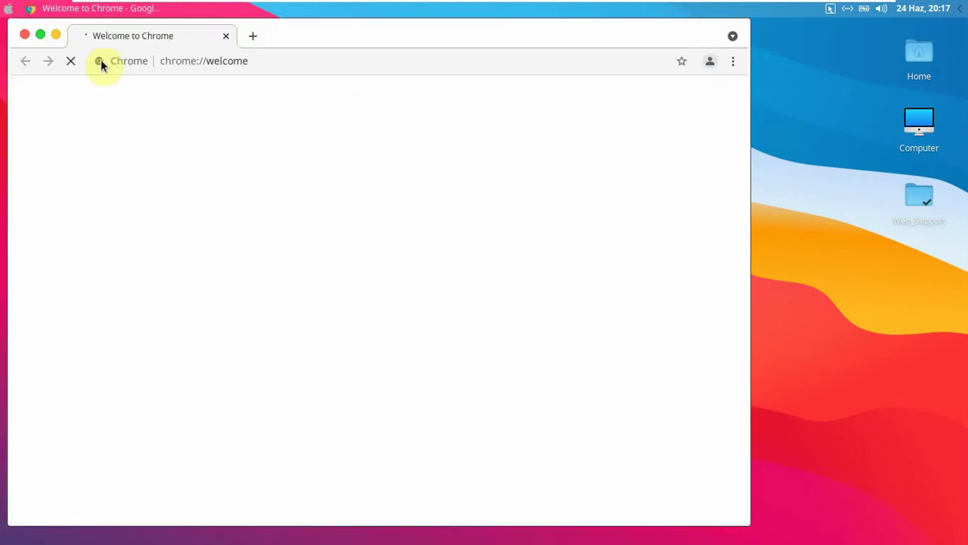
left_click(40, 36)
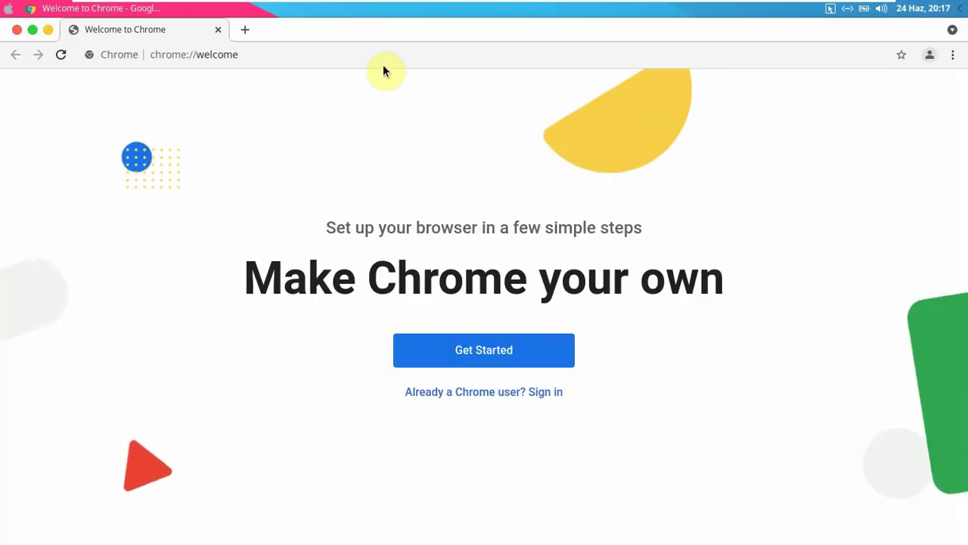
- Load youtube.com in Chrome's address bar
left_click(382, 57)
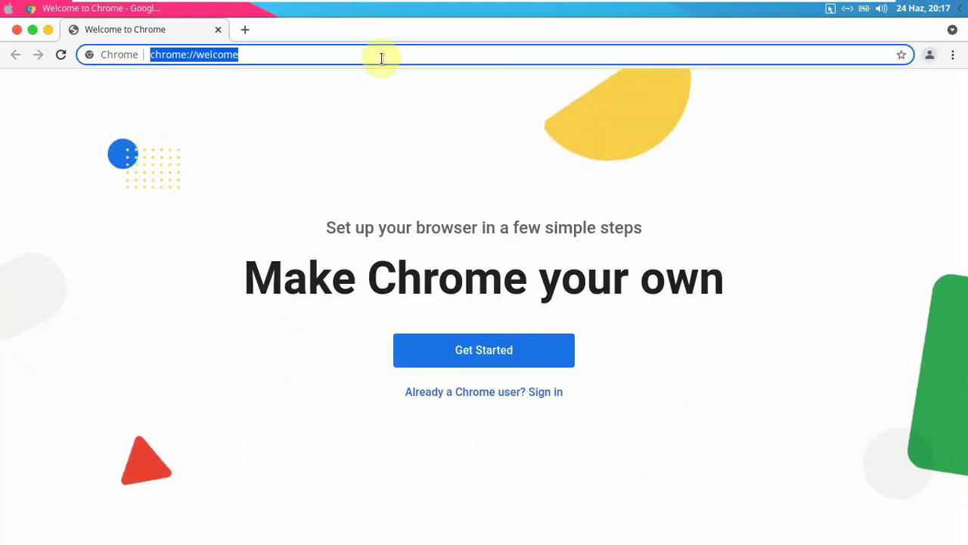
type("youtube.com")
key("Return")
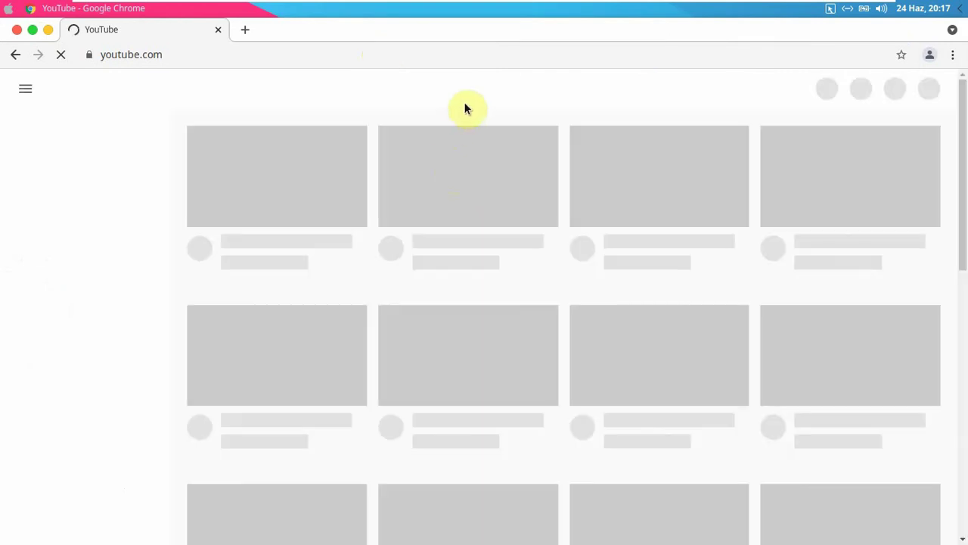
left_click(300, 63)
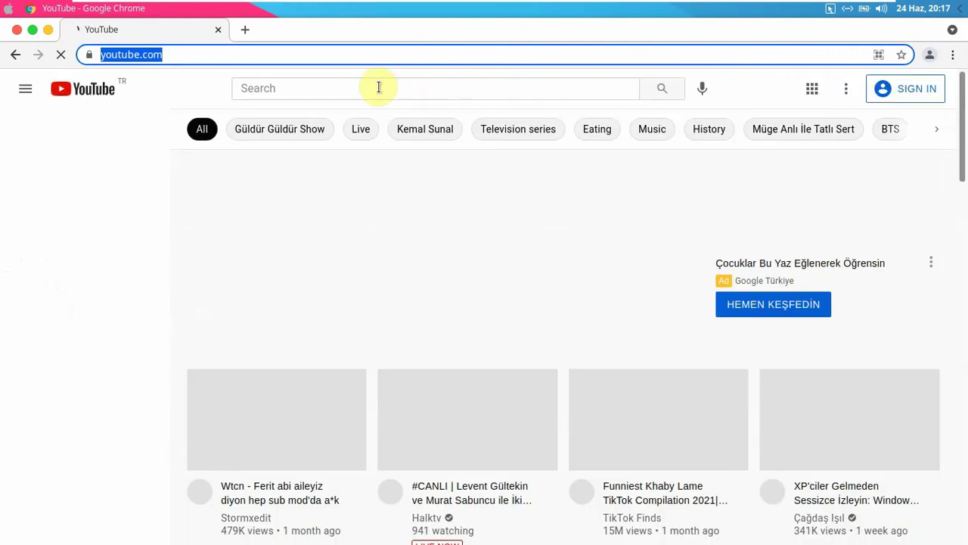
- Search YouTube for the creator's channel, scroll its uploaded videos, and return to its Home page
left_click(379, 87)
type("m")
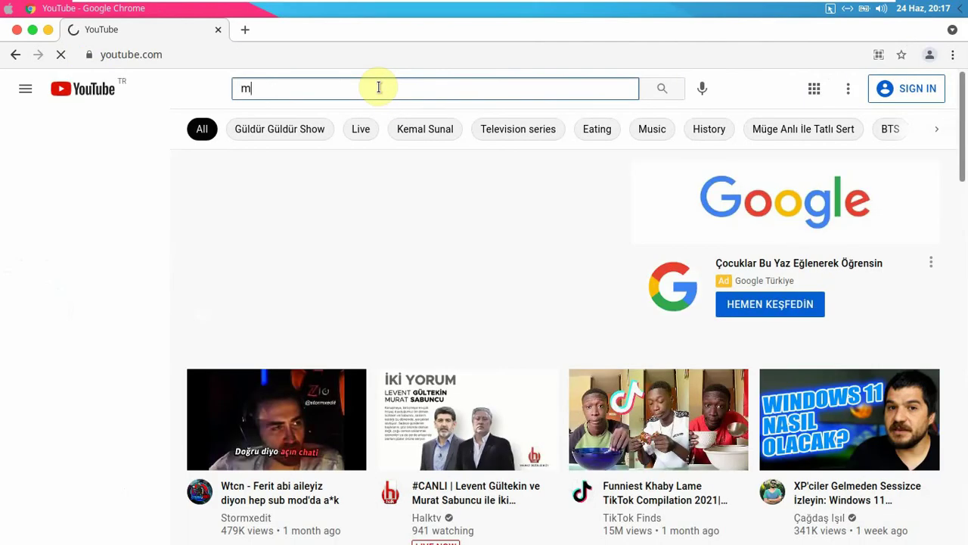
type("urat atıcı")
key("Return")
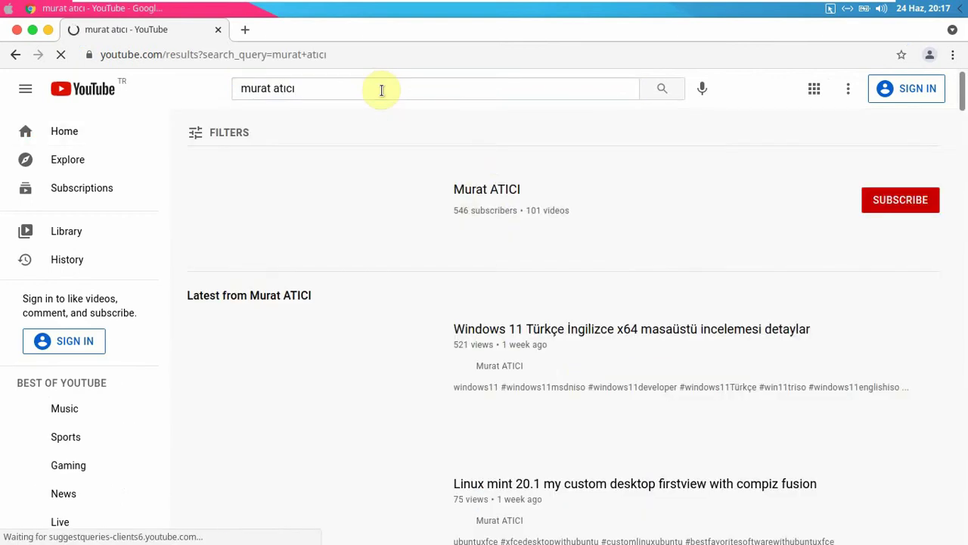
left_click(490, 192)
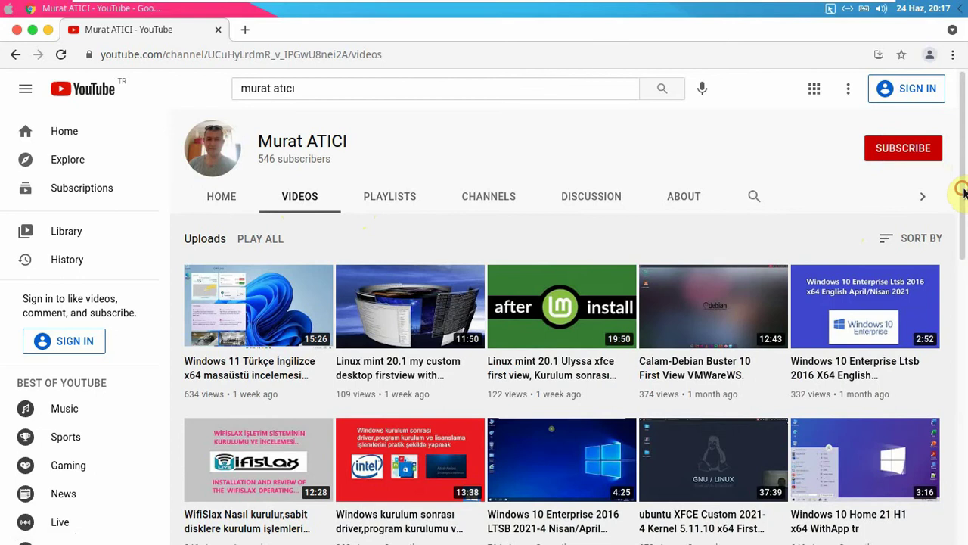
left_click_drag(963, 193, 962, 387)
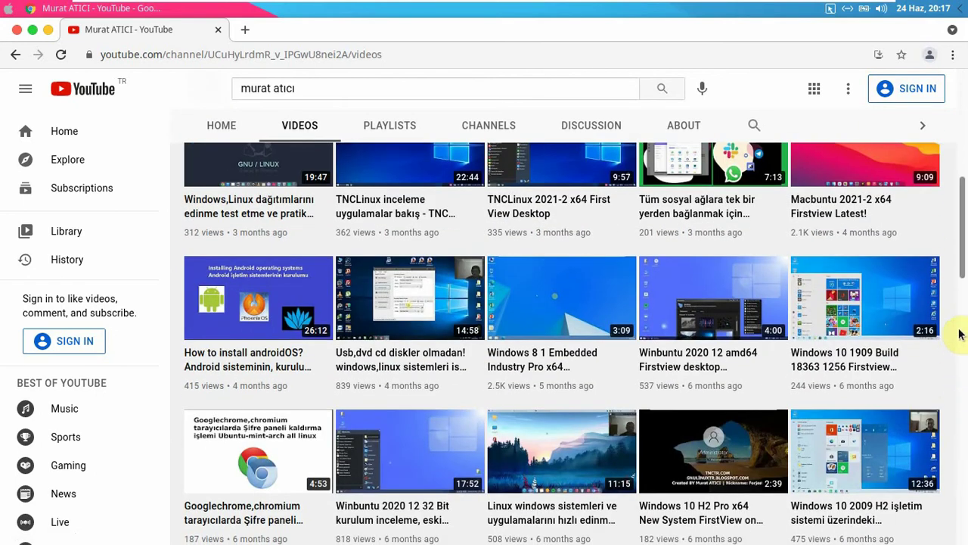
left_click_drag(960, 231, 957, 144)
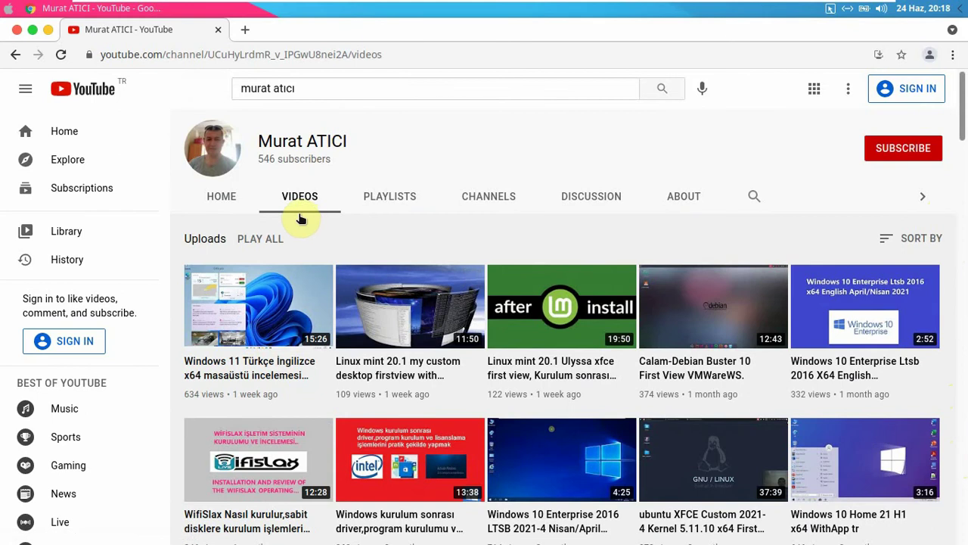
left_click(222, 198)
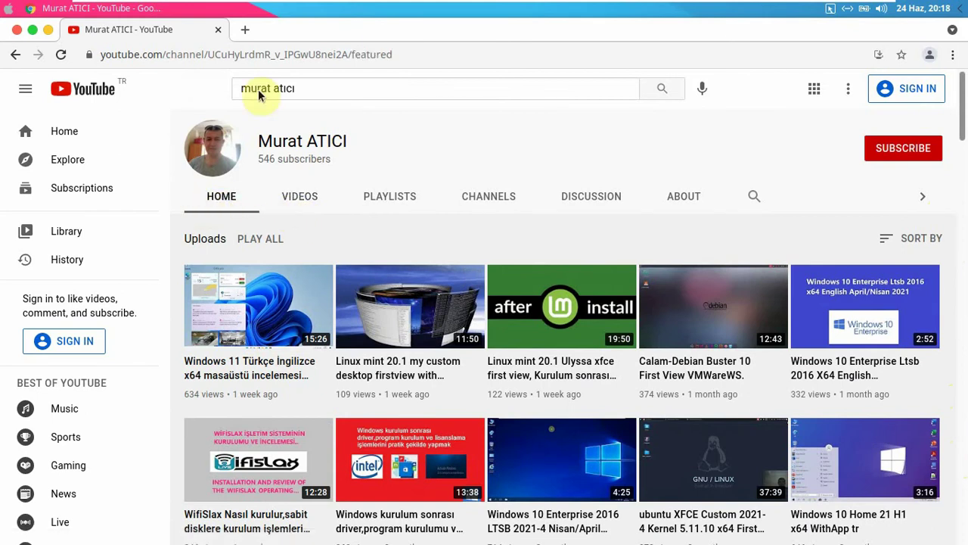
left_click_drag(303, 89, 200, 89)
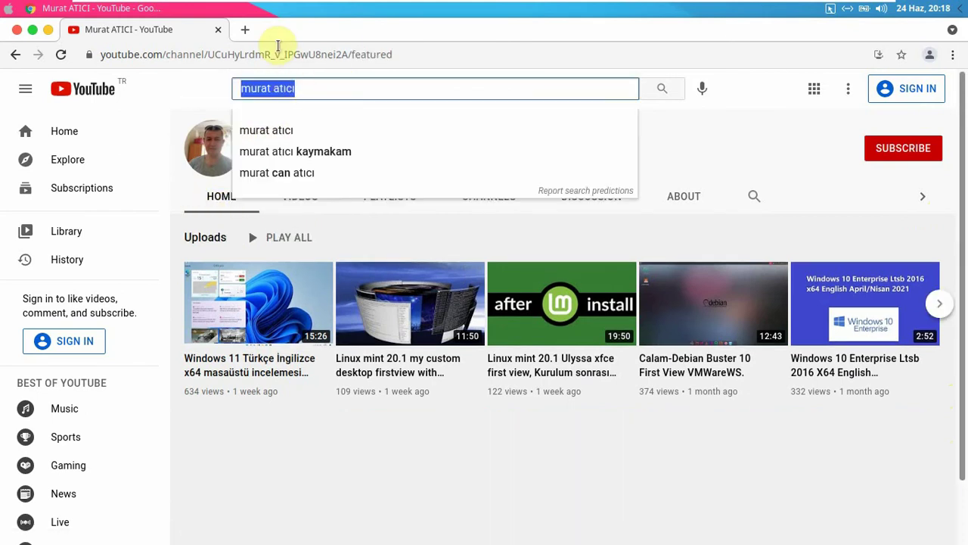
- Load gnulinuxtr.blogspot.com in a new Chrome tab
left_click(247, 29)
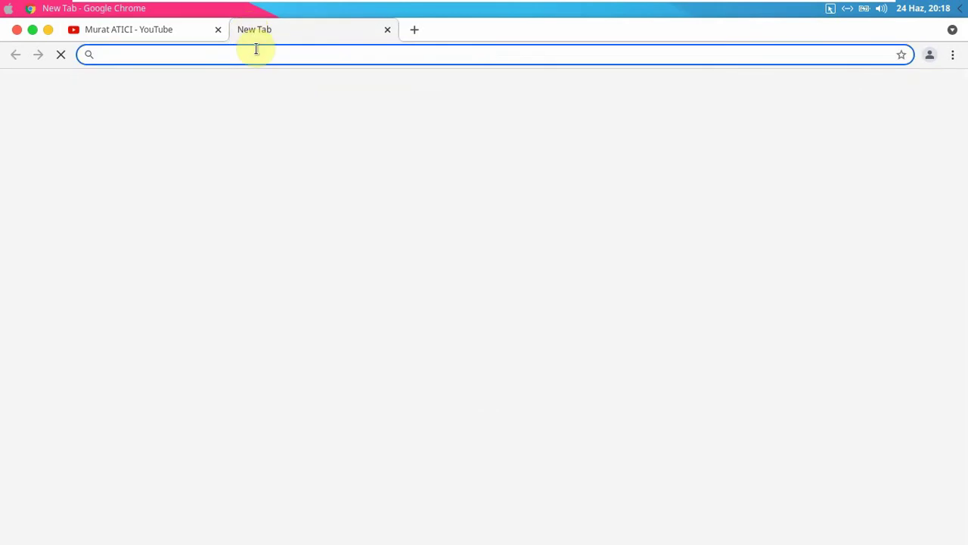
type("gnu")
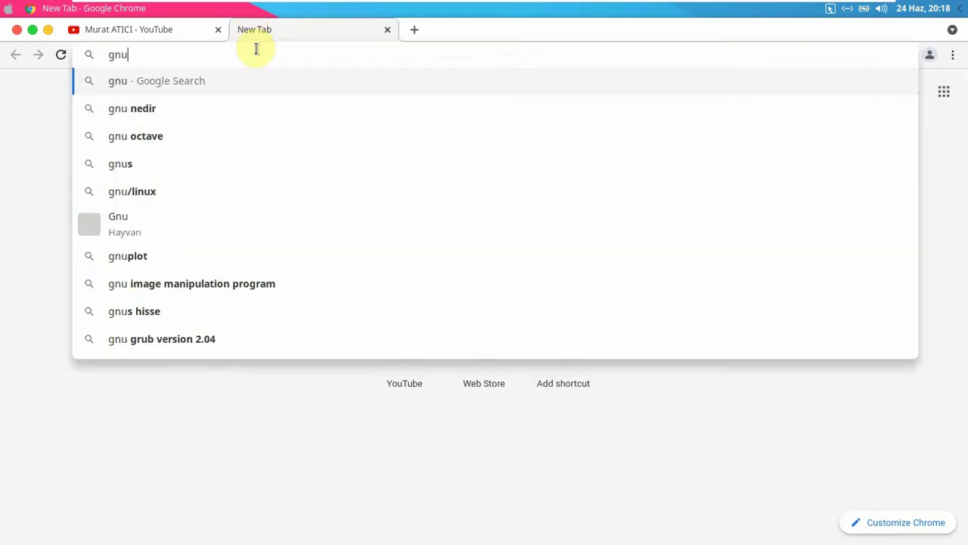
type("la")
key("BackSpace")
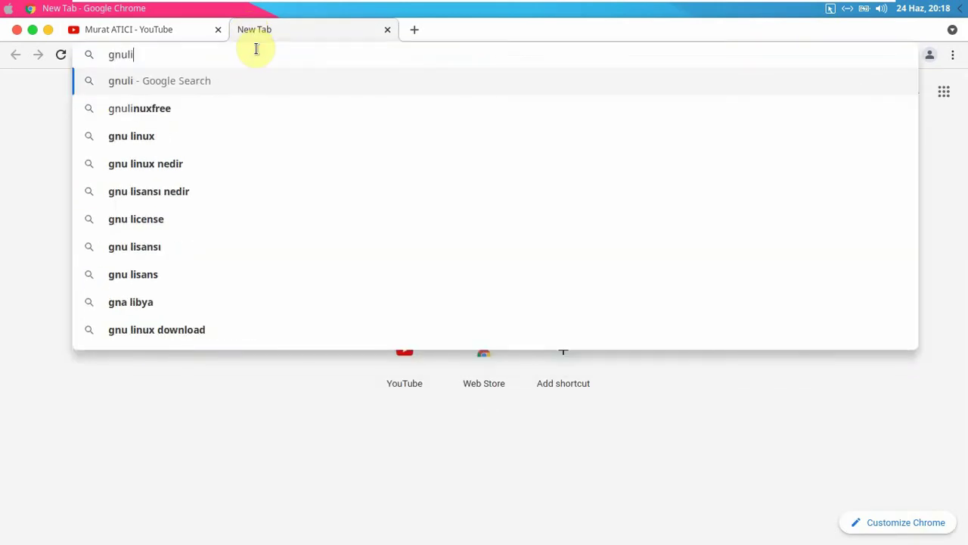
type("inuxtr.blog")
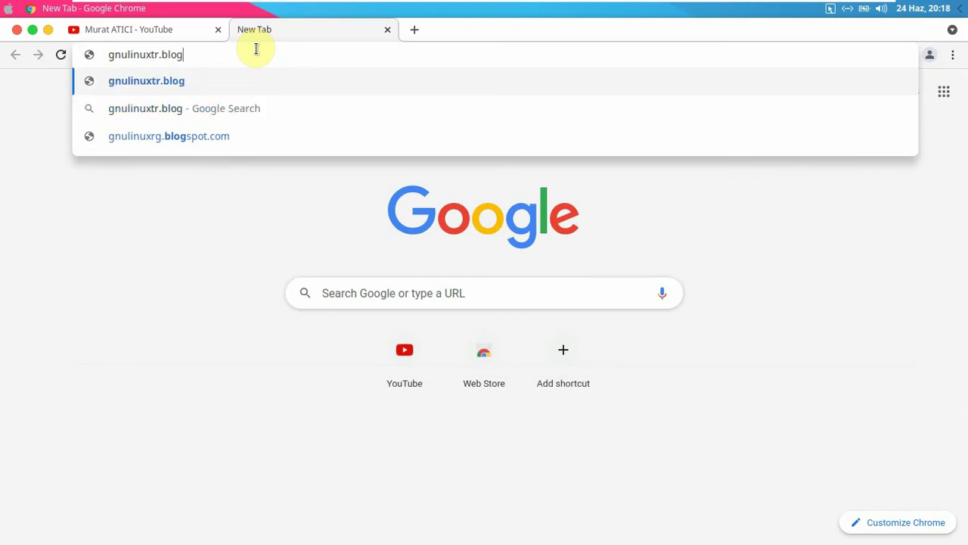
type("spot.com")
key("Return")
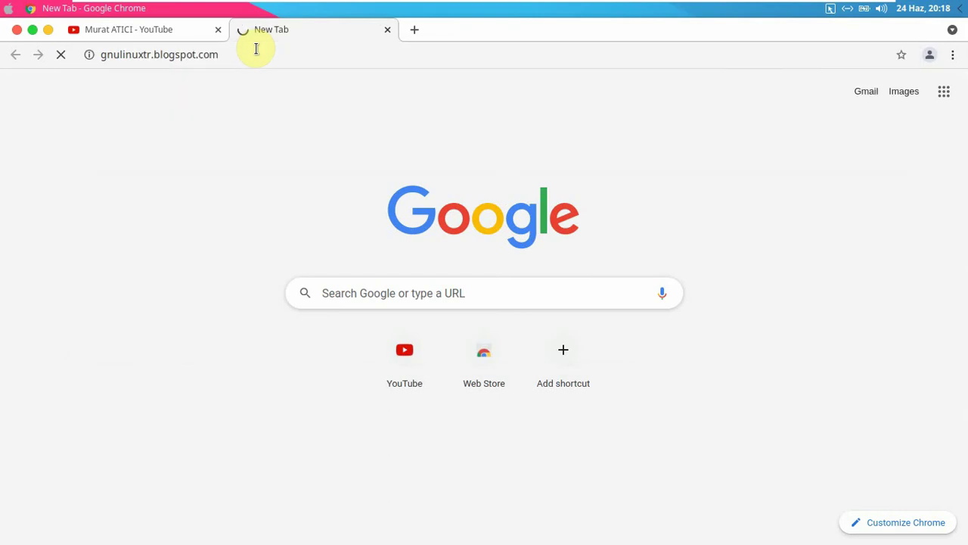
left_click(262, 52)
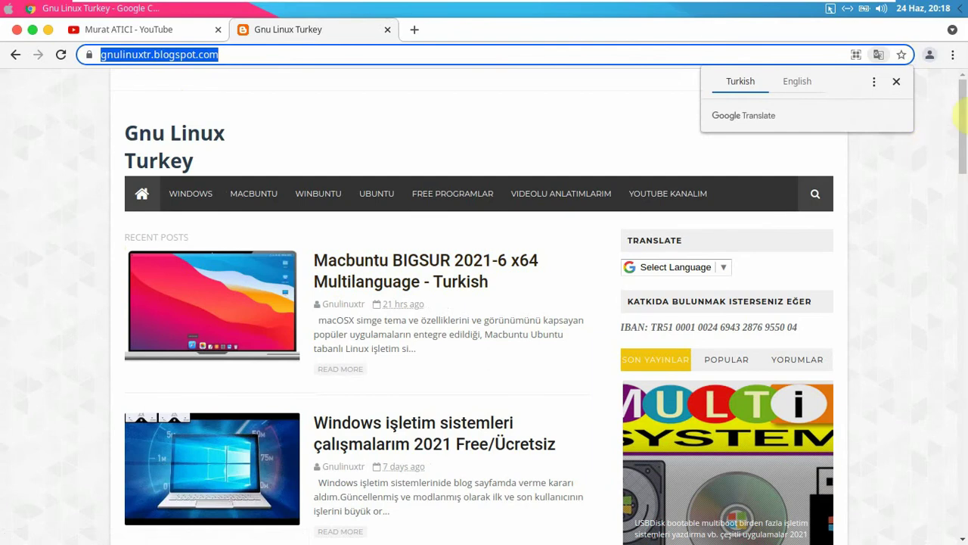
- Scroll through the blog's recent posts, headed by Macbuntu BIGSUR 2021-6 x64
mouse_move(964, 120)
left_mouse_down()
mouse_move(962, 220)
mouse_move(957, 117)
left_mouse_up()
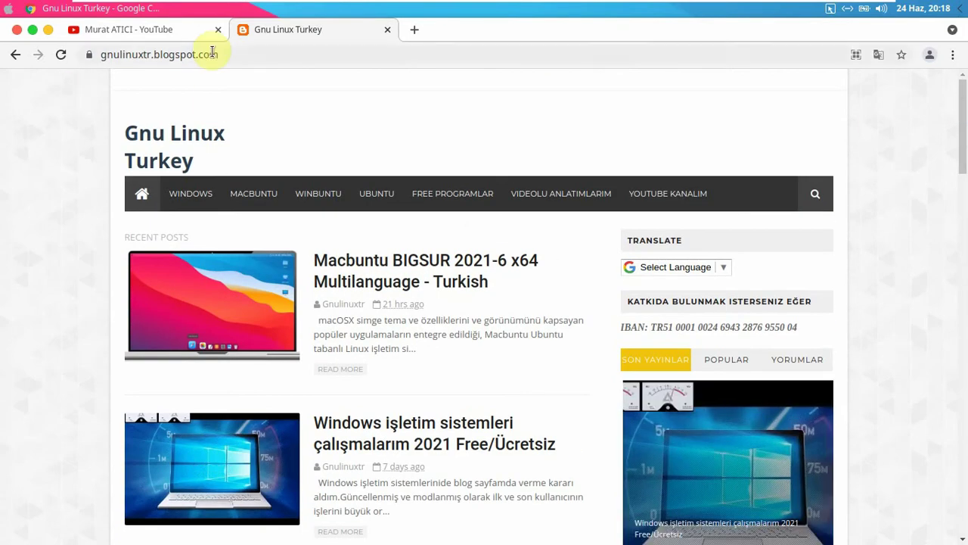
left_click_drag(962, 136, 961, 182)
scroll(514, 270, "down", 4)
scroll(503, 190, "up", 1)
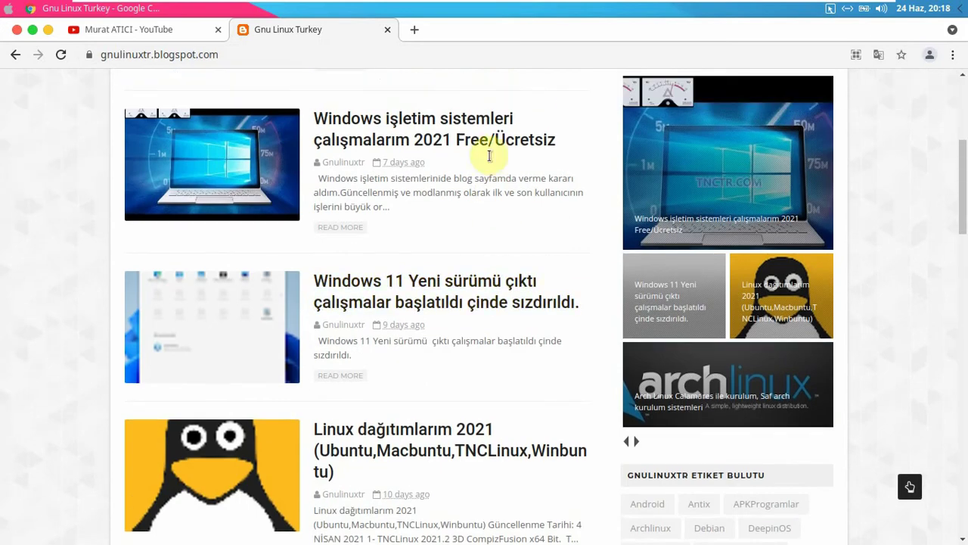
scroll(9, 255, "up", 1)
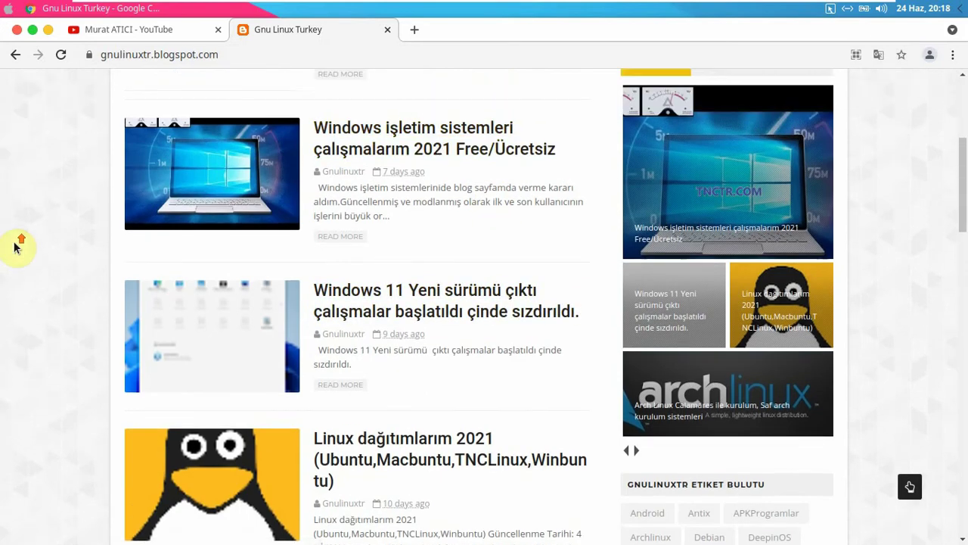
scroll(15, 257, "down", 4)
scroll(15, 259, "down", 2)
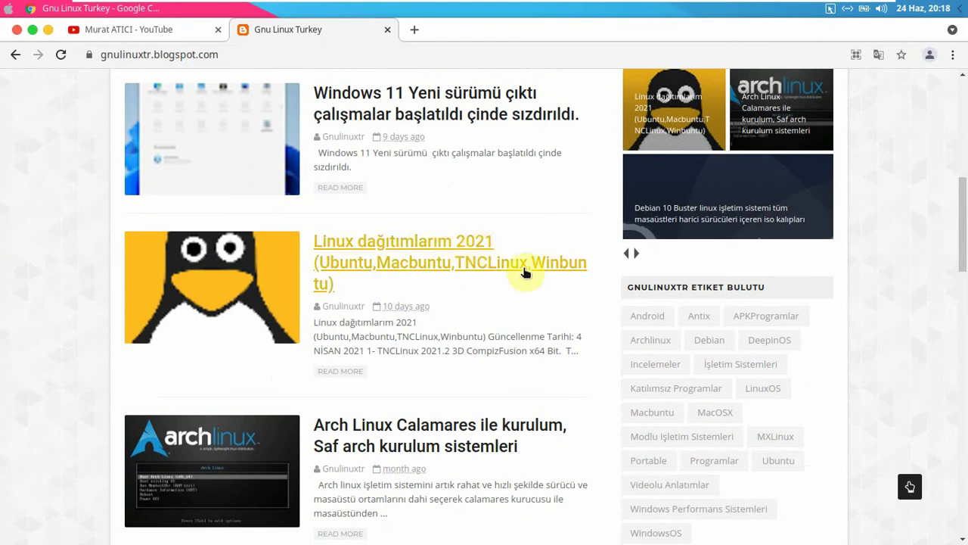
left_click_drag(963, 227, 965, 286)
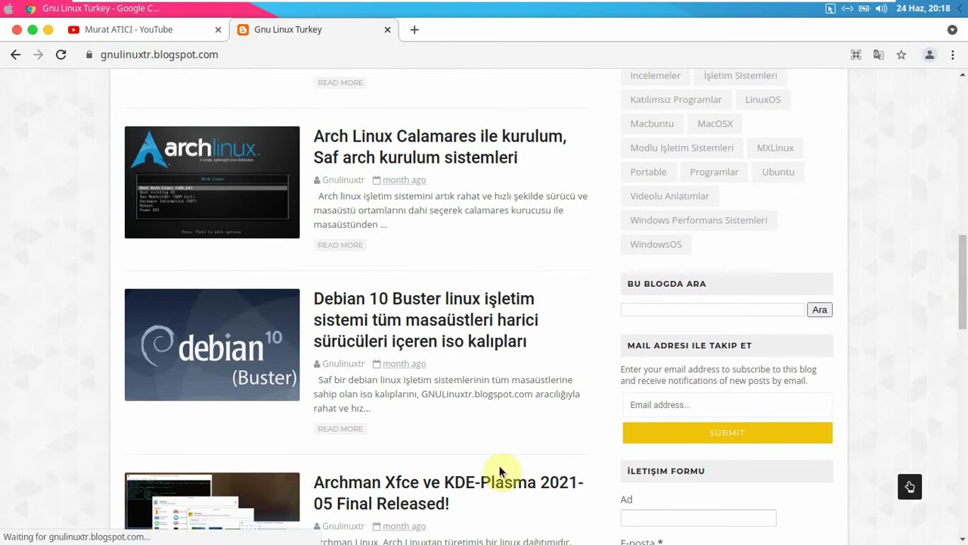
left_click_drag(965, 267, 938, 106)
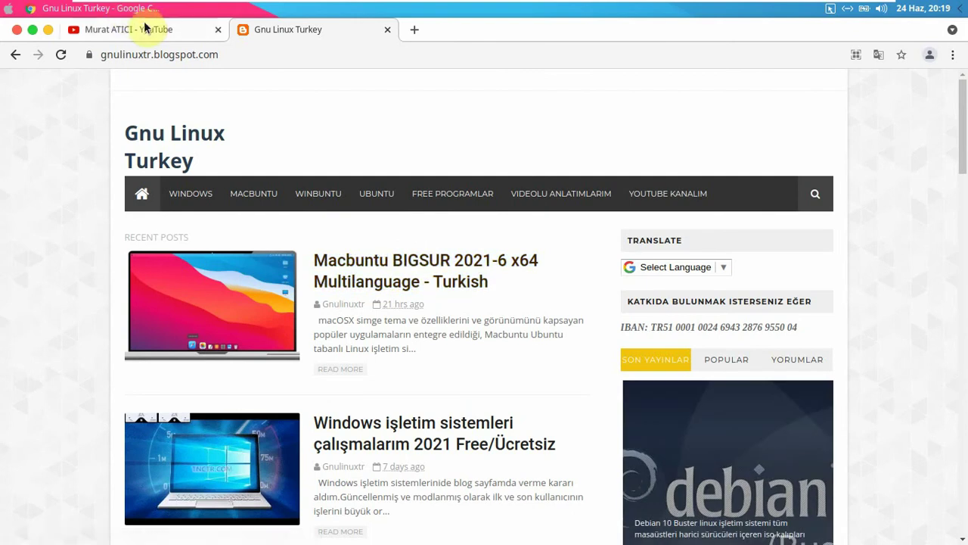
- Google 'ubuntu türkiye forum+macbuntu' in a new tab and open the forum.ubuntu-tr.net Macbuntu BIGSUR topic
left_click(416, 31)
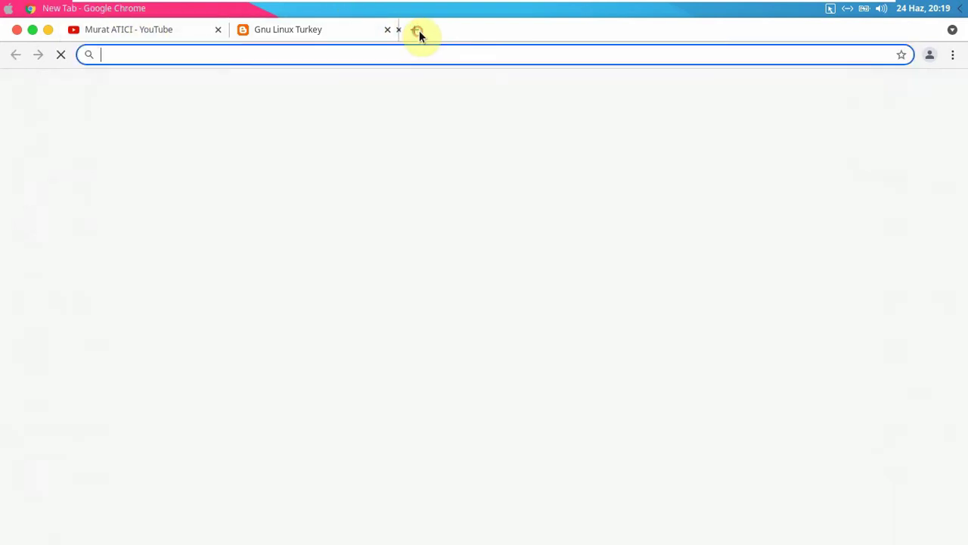
type("ubuntu")
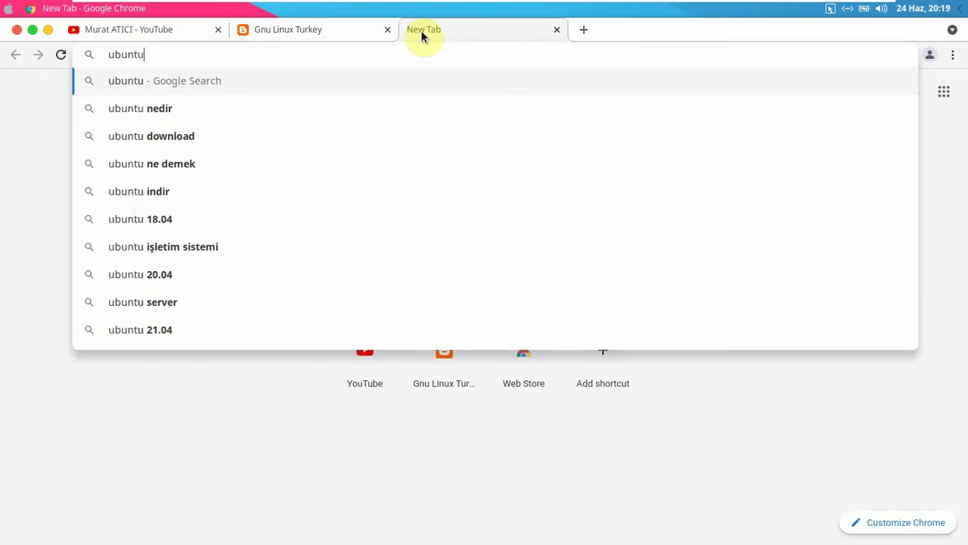
type(" türkiye fo")
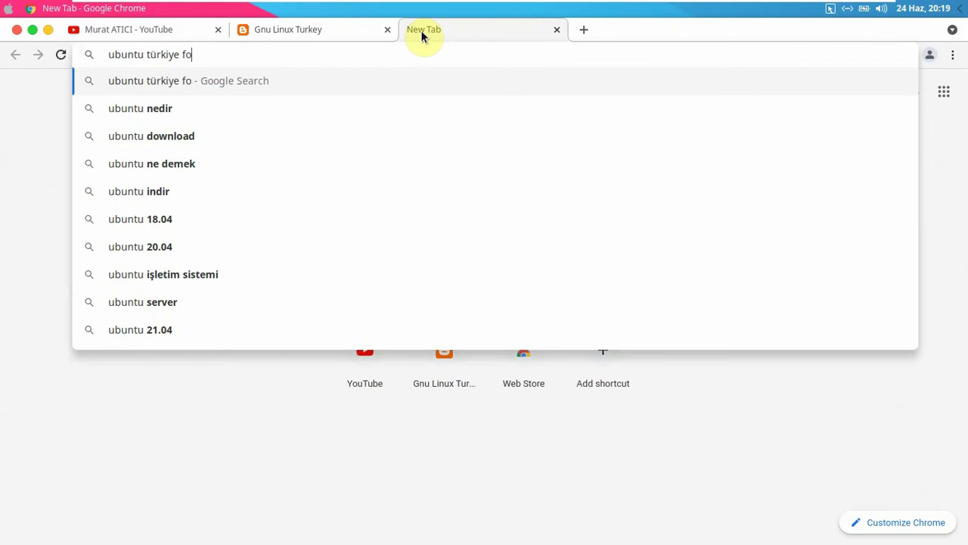
type("rum+")
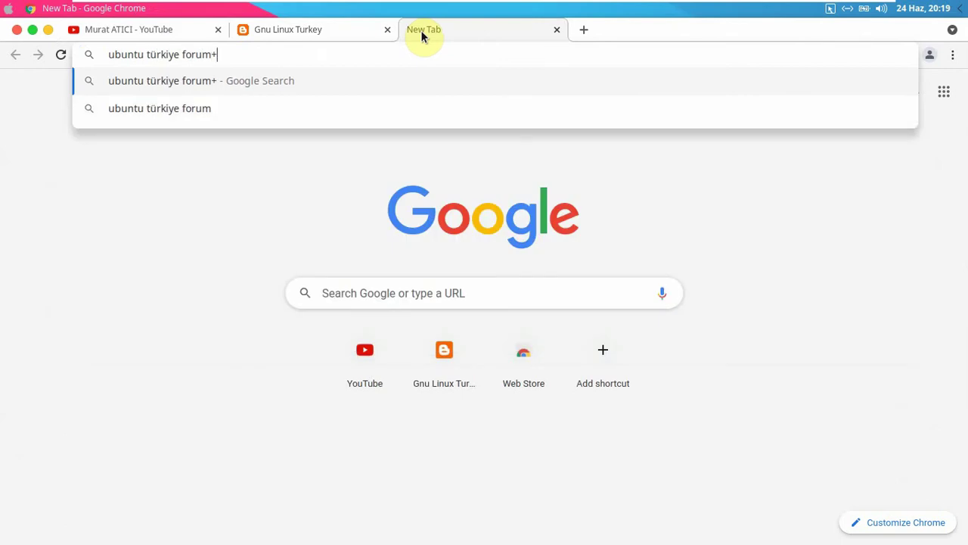
type("macbuntu")
key("Return")
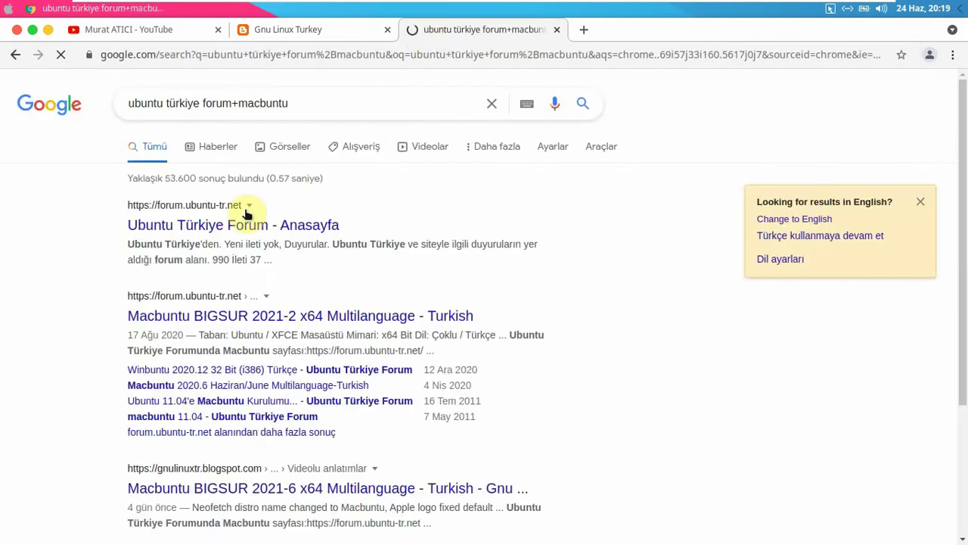
left_click(259, 310)
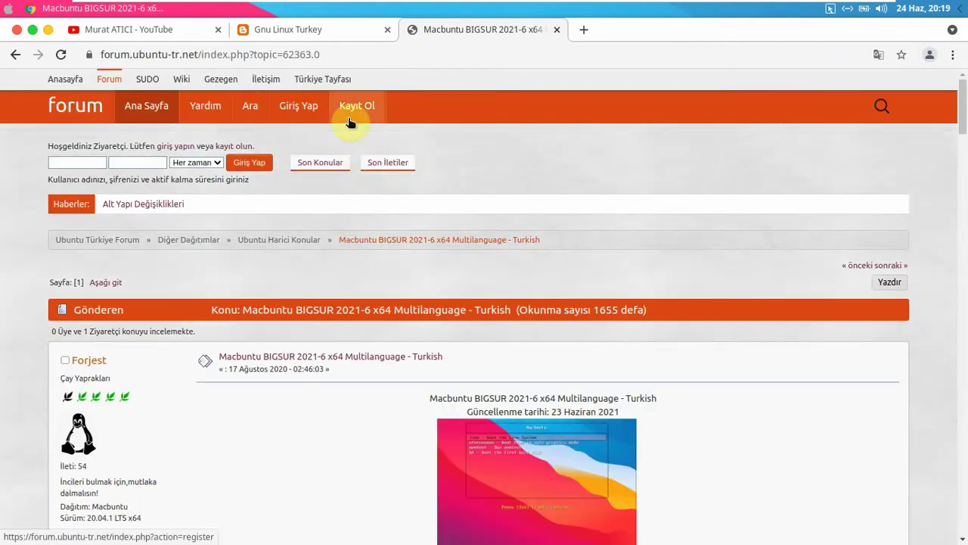
mouse_move(962, 108)
left_mouse_down()
mouse_move(959, 145)
mouse_move(961, 101)
left_mouse_up()
scroll(959, 146, "down", 8)
scroll(963, 149, "up", 1)
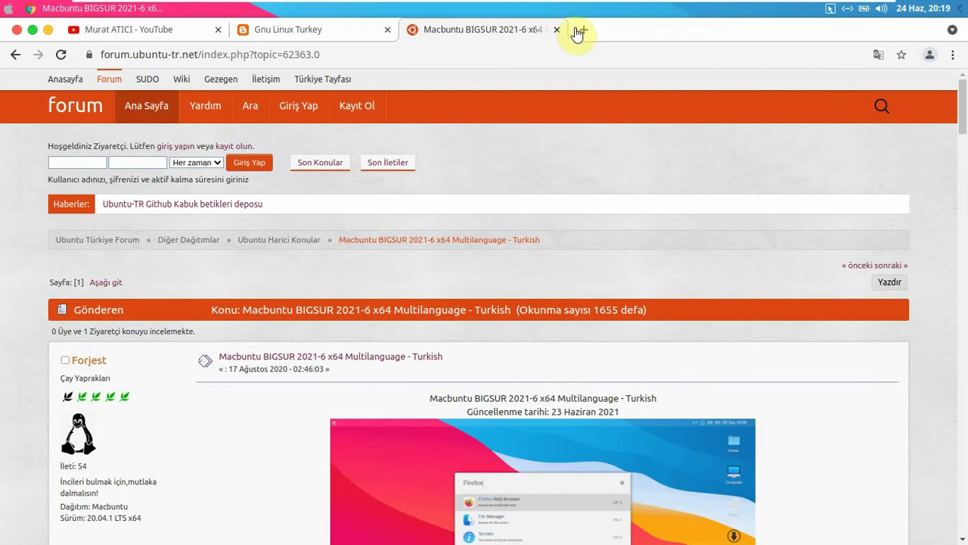
- Search 'tnctr+macbuntu' in a fourth tab and open the first tnctr.com result
left_click(583, 31)
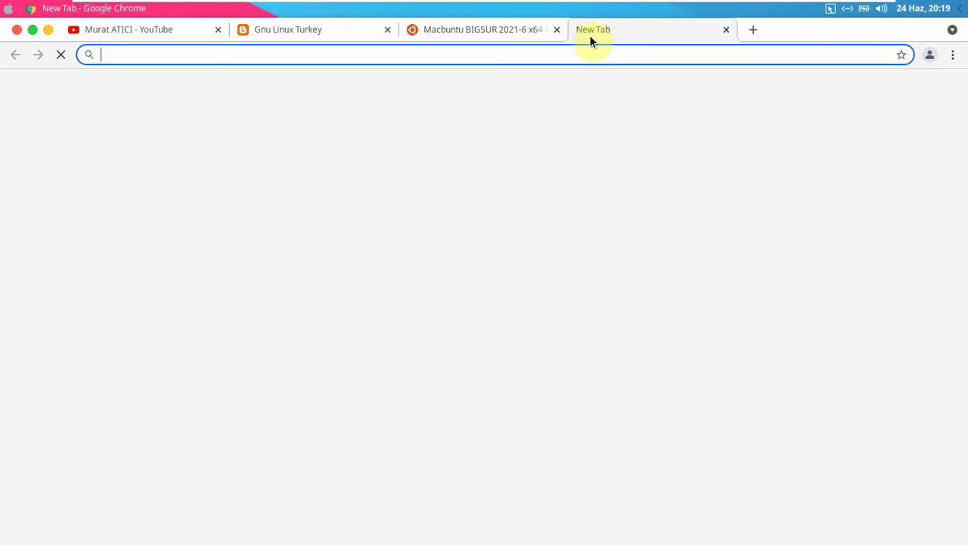
type("tnctr+")
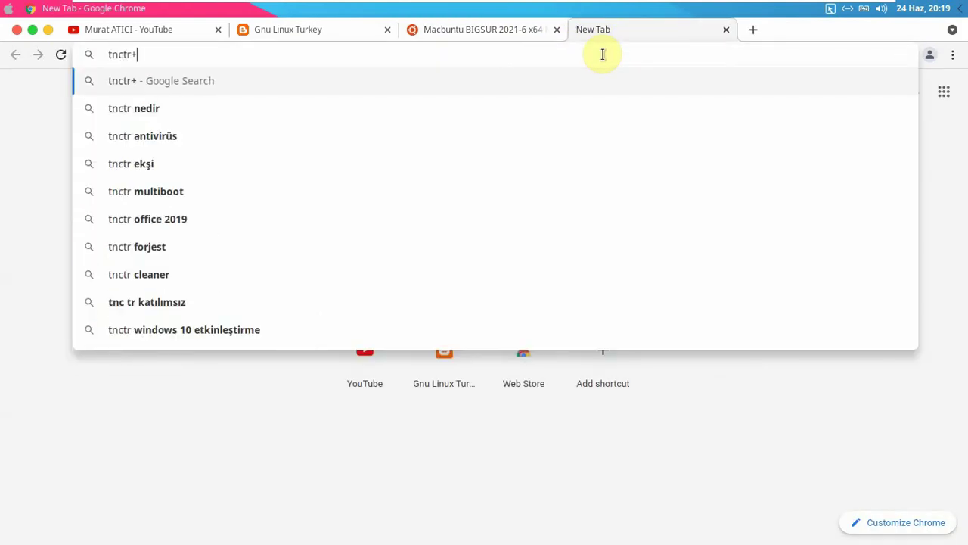
type("macbuntu")
key("Return")
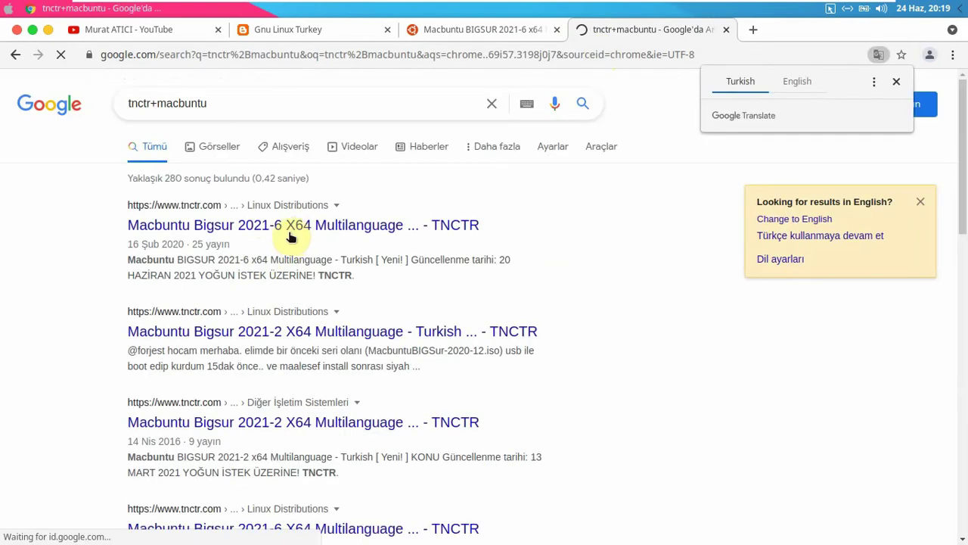
left_click(239, 224)
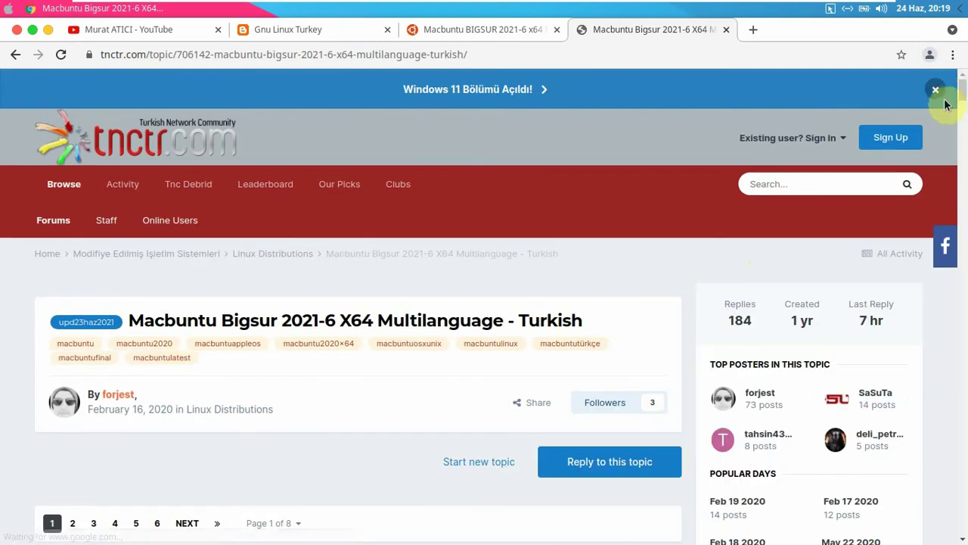
- Skim the tnctr.com Macbuntu Bigsur topic, then minimize Chrome to the dock
left_click_drag(964, 87, 960, 108)
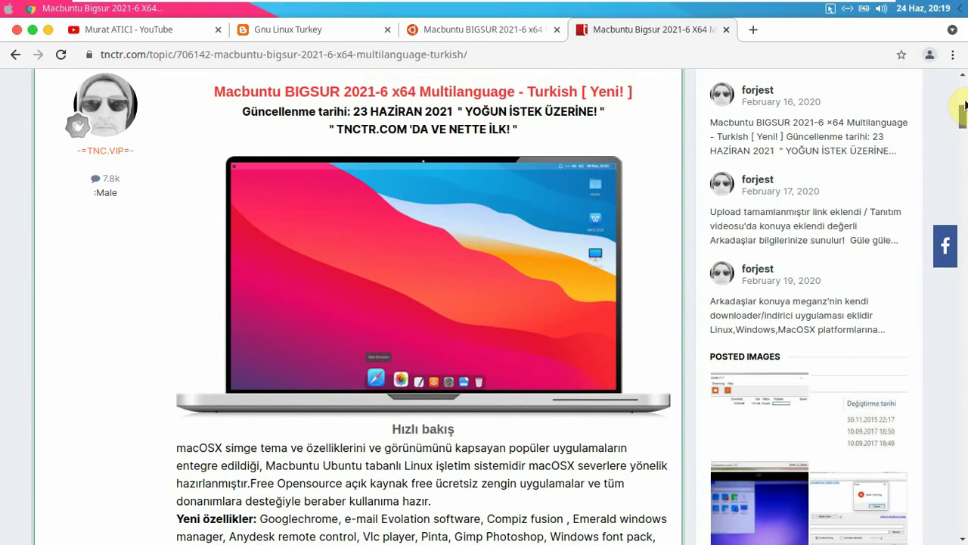
left_click_drag(965, 106, 962, 69)
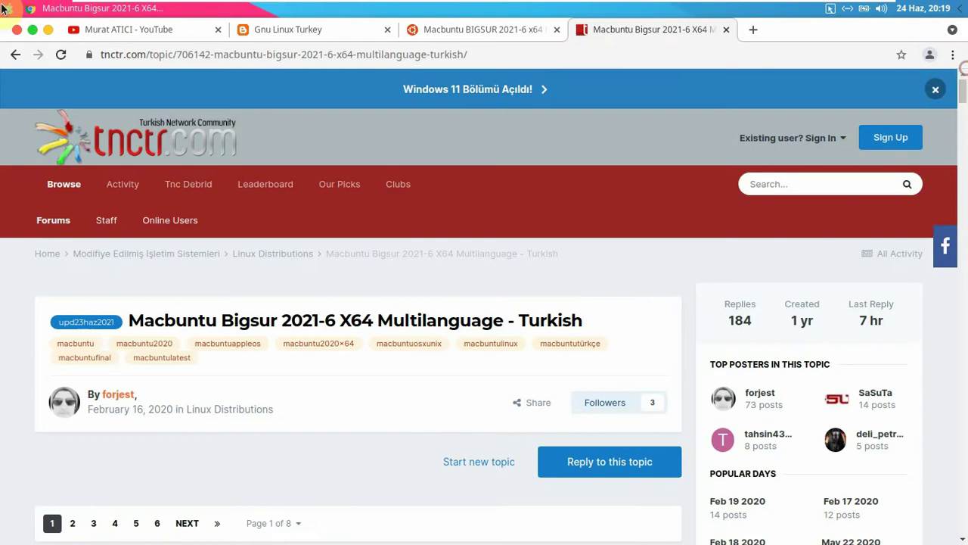
left_click(47, 29)
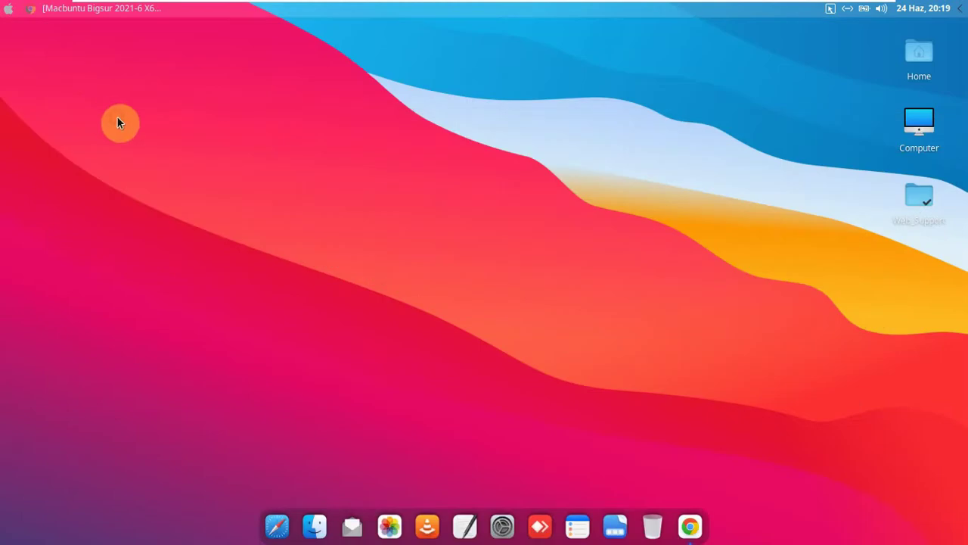
left_click(8, 11)
mouse_move(55, 175)
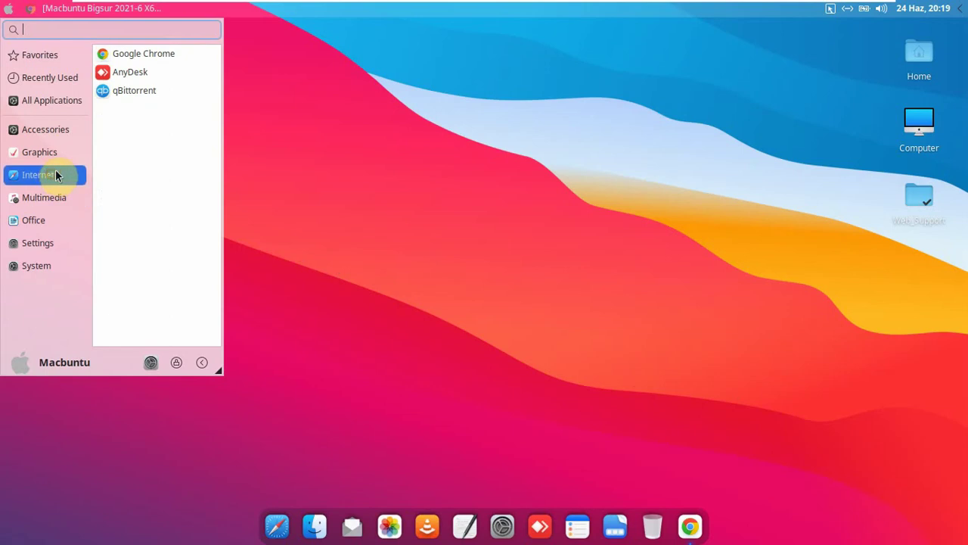
left_click(111, 71)
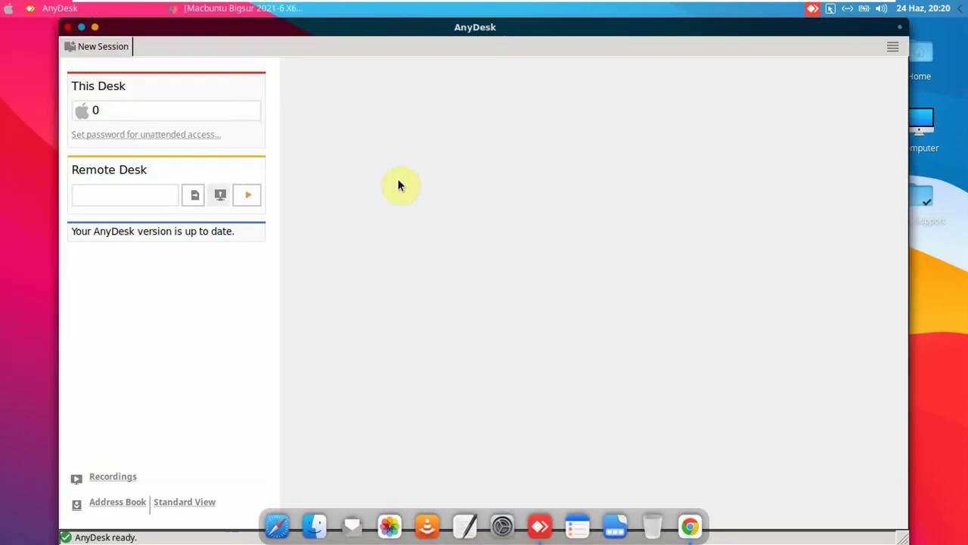
left_click(82, 27)
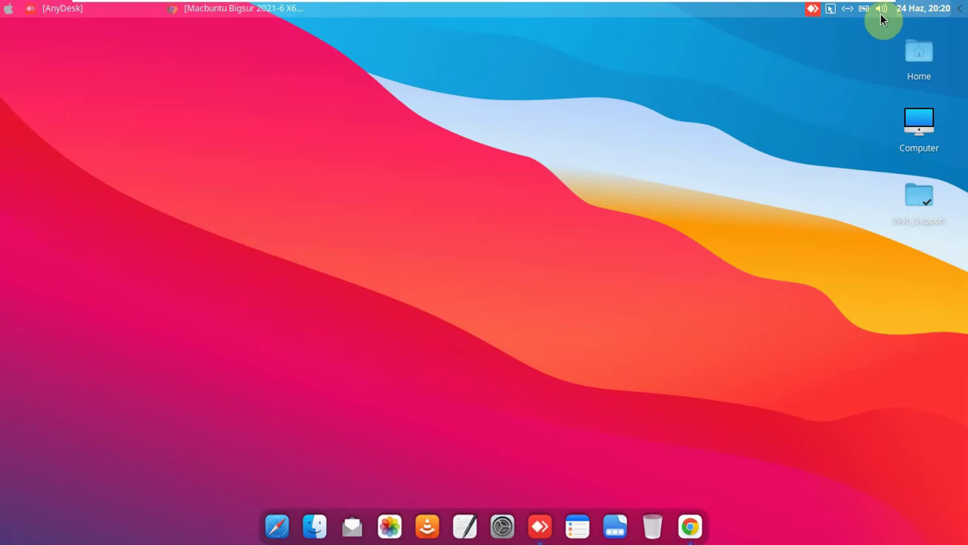
left_click(541, 521)
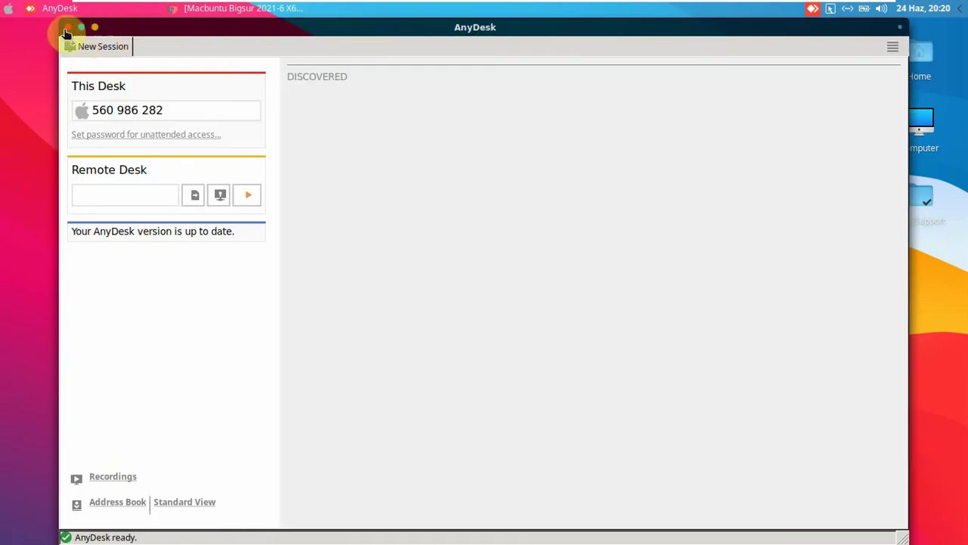
left_click(66, 30)
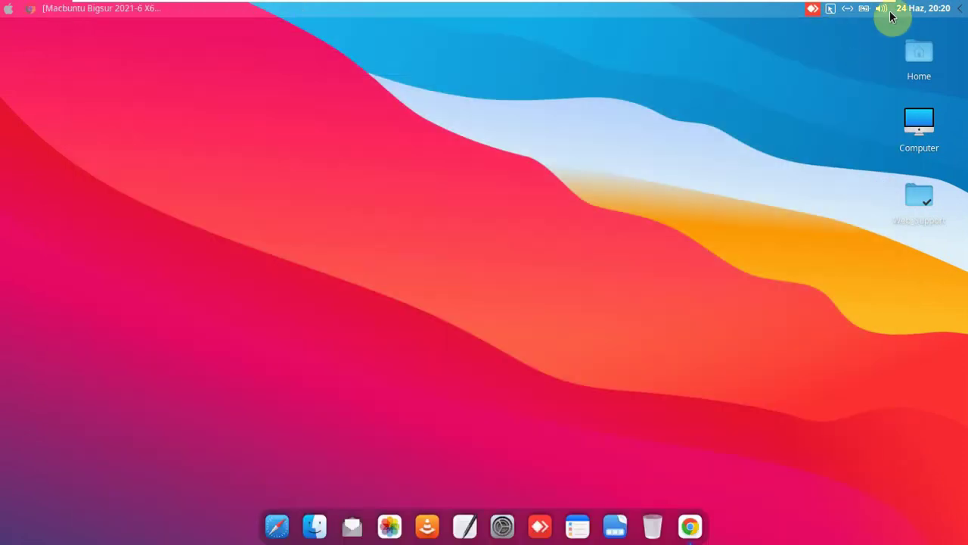
right_click(813, 13)
left_click(822, 33)
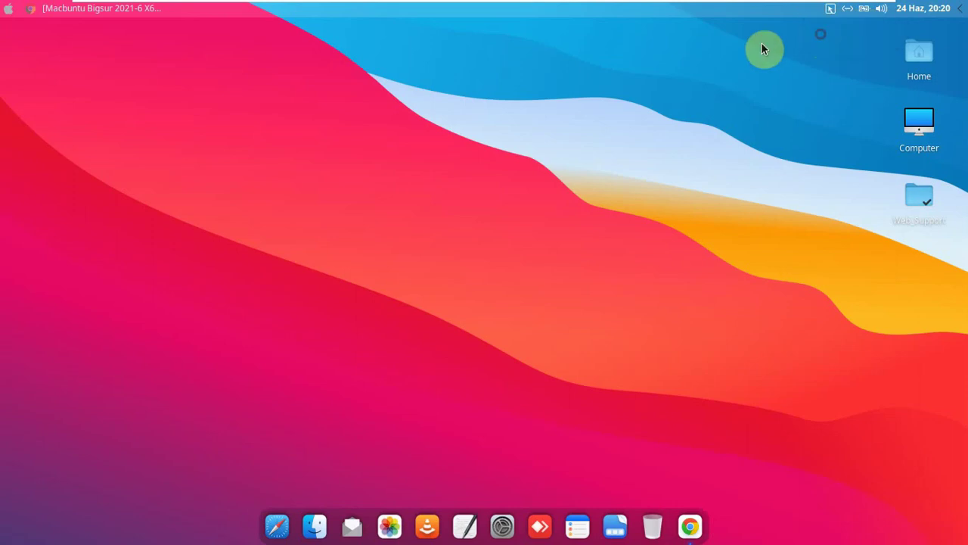
- Launch qBittorrent from the Internet menu and accept its legal notice
left_click(8, 9)
left_click(45, 174)
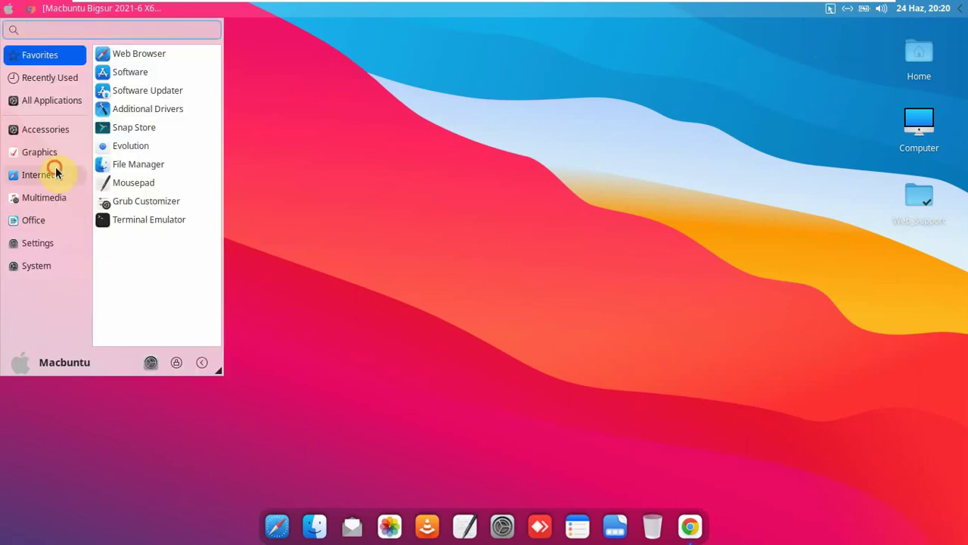
left_click(128, 92)
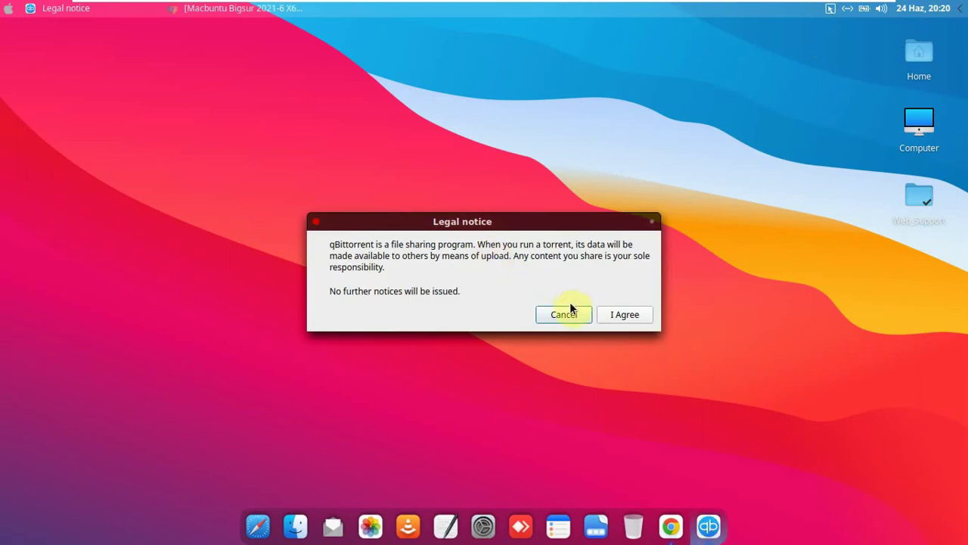
left_click(628, 313)
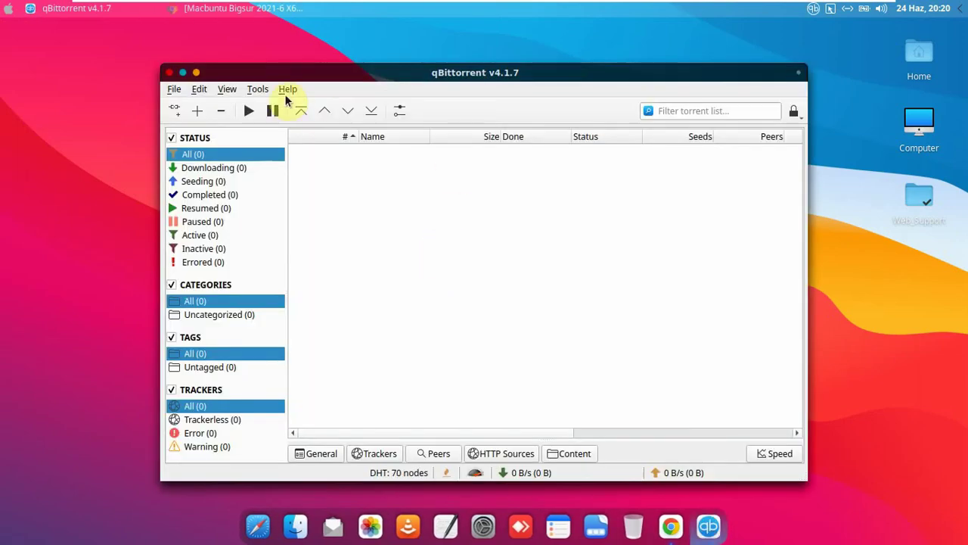
- Check Help > About for version 4.1.7, then close qBittorrent to the tray
left_click(286, 91)
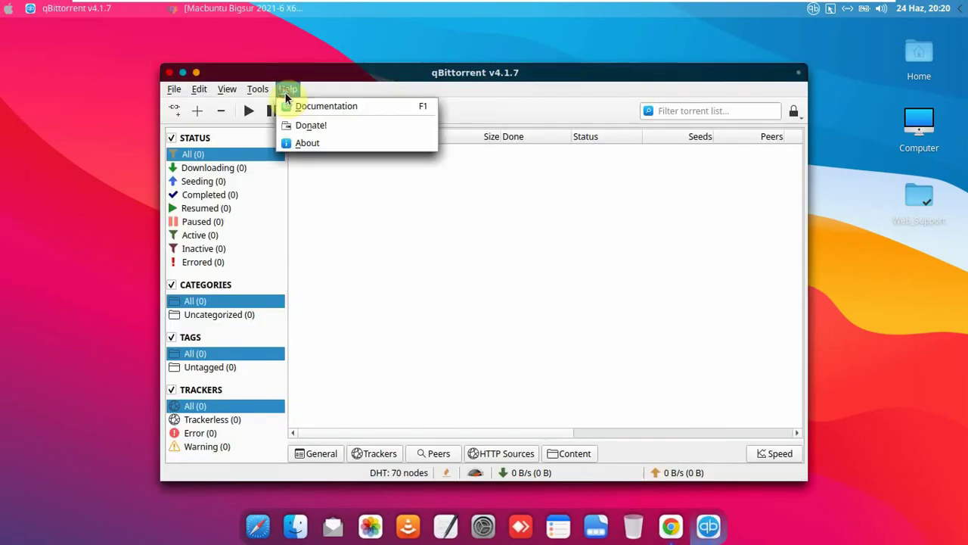
left_click(298, 143)
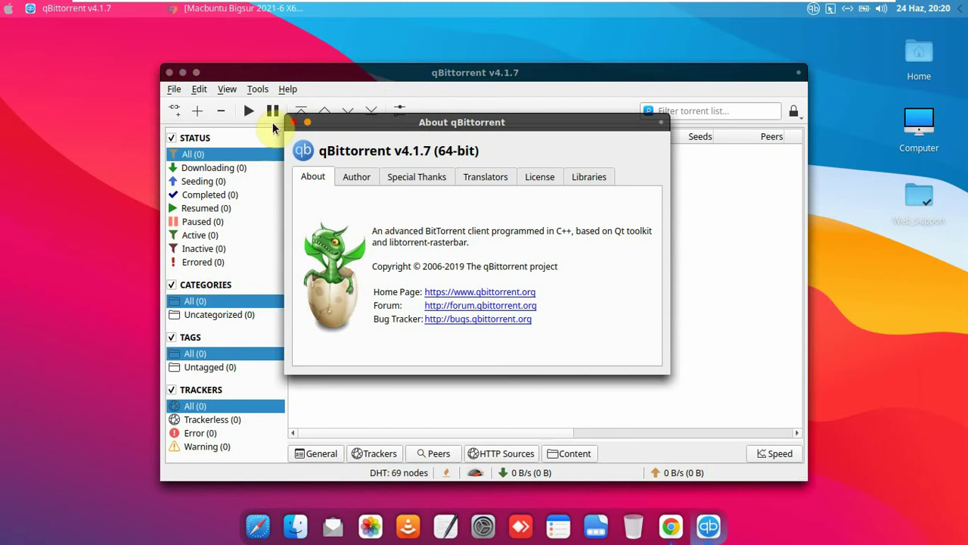
left_click(294, 124)
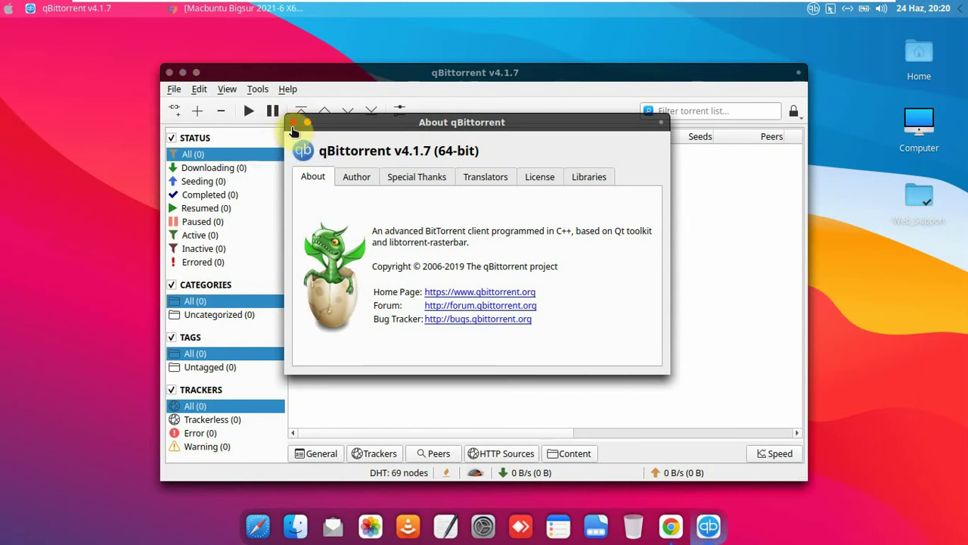
left_click_drag(445, 76, 439, 39)
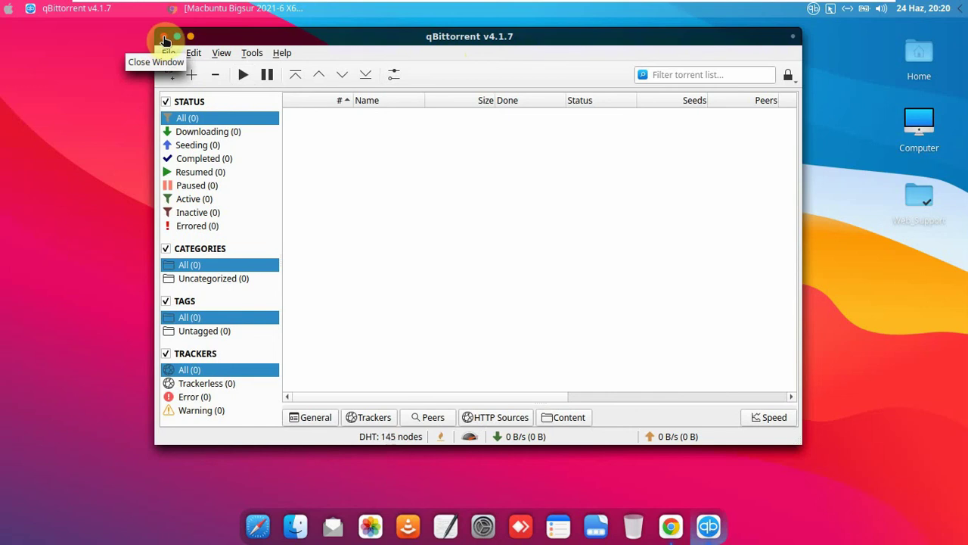
left_click(165, 38)
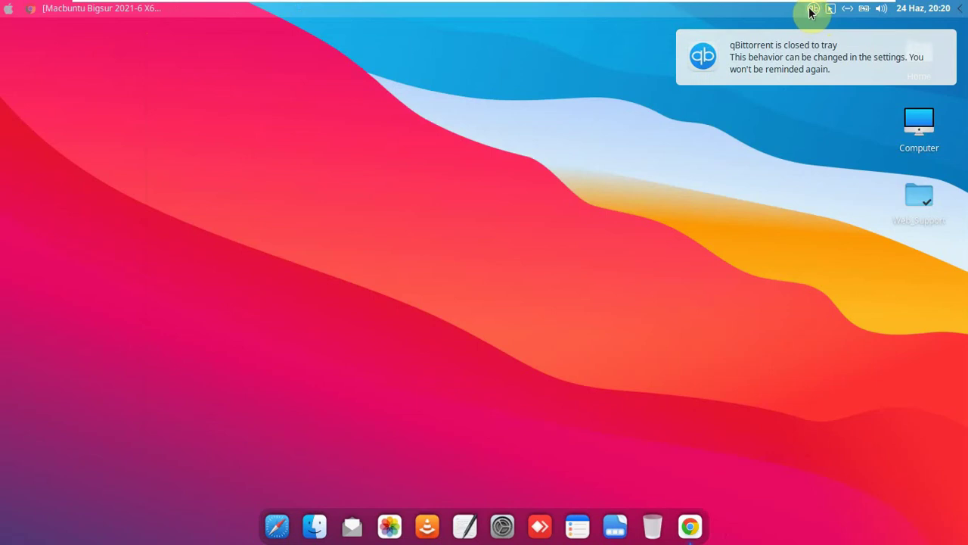
- Exit qBittorrent from its tray icon and cancel the Log Out dialog
right_click(811, 12)
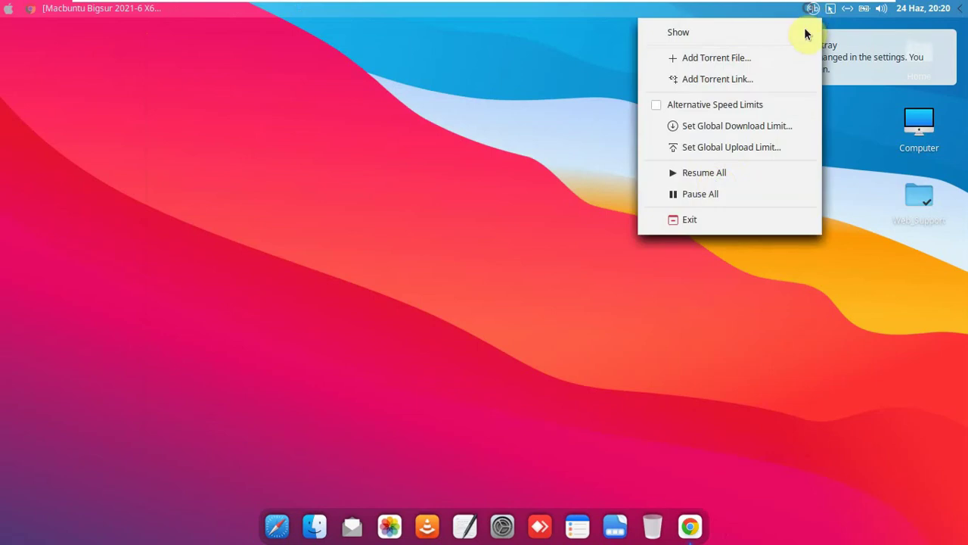
left_click(717, 218)
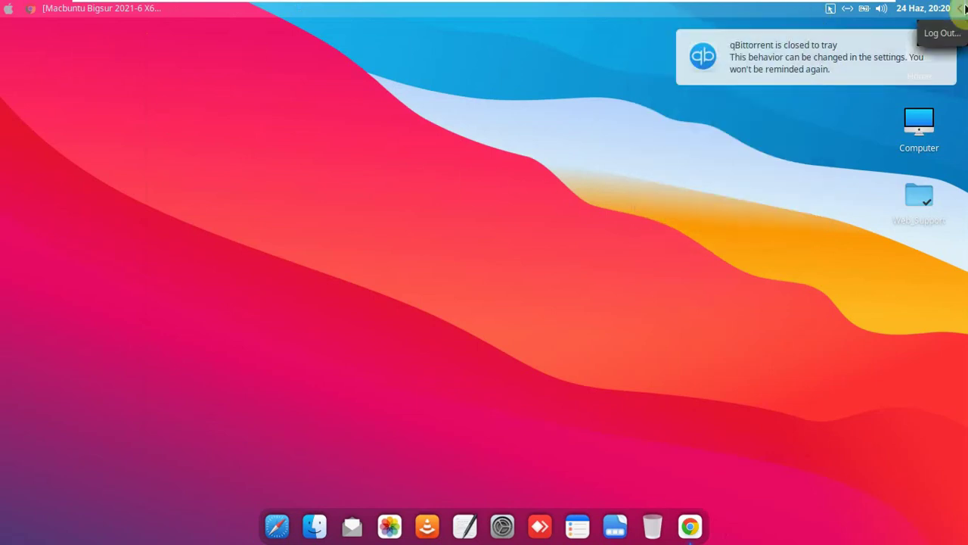
left_click(965, 8)
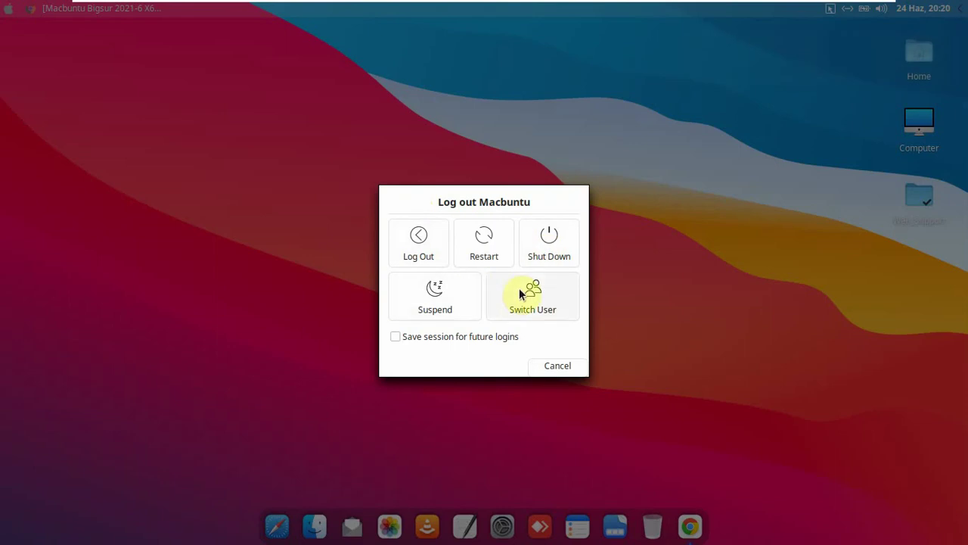
left_click(555, 366)
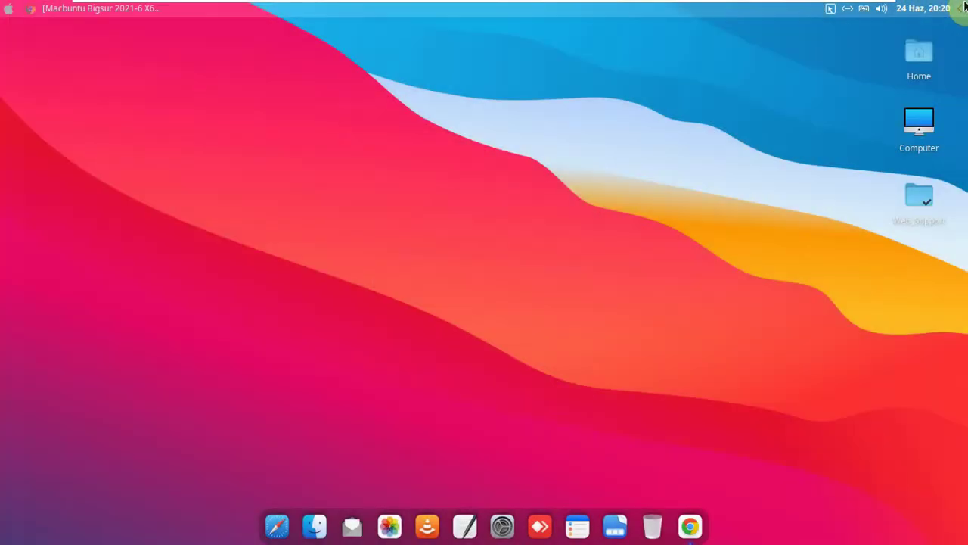
- Toggle the calendar and volume popups, then open the applications menu
left_click(913, 9)
left_click(910, 9)
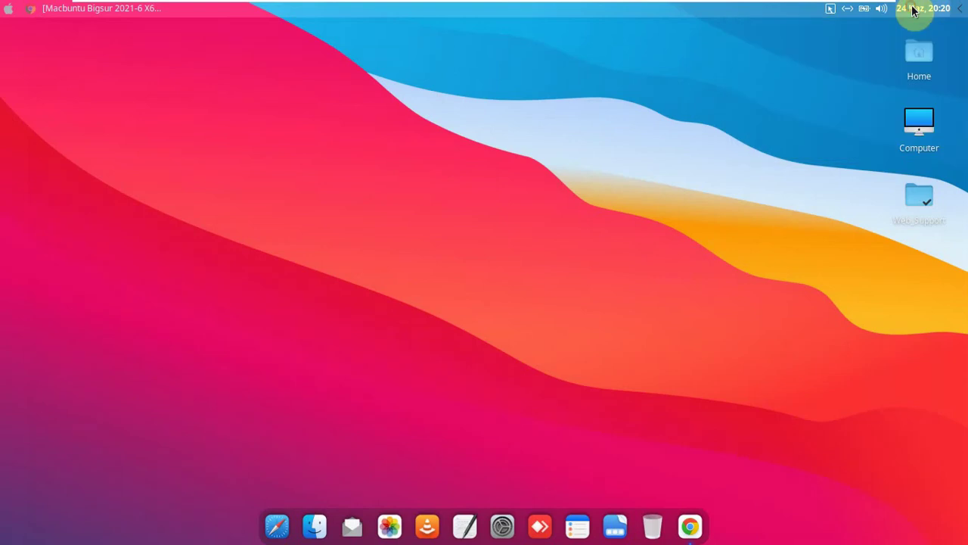
left_click(882, 12)
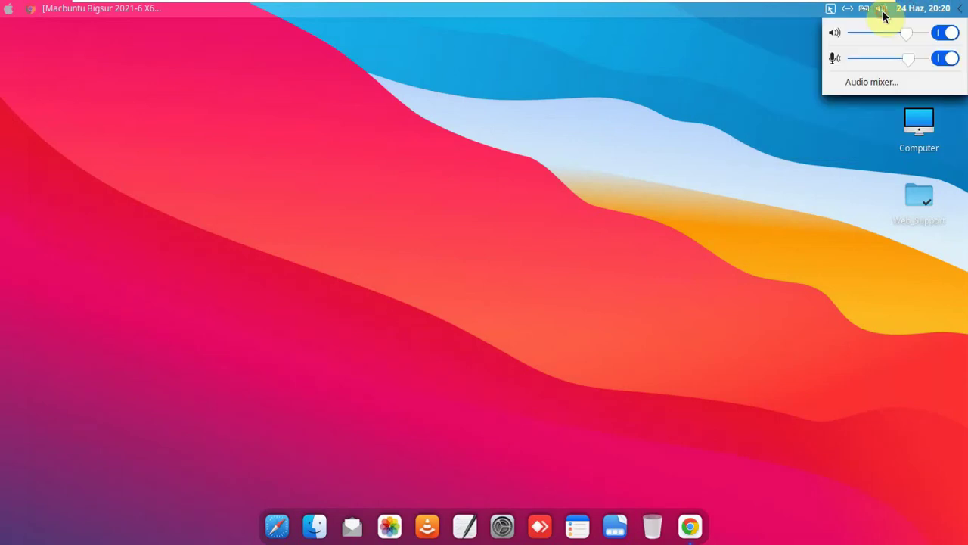
left_click(882, 12)
left_click(8, 8)
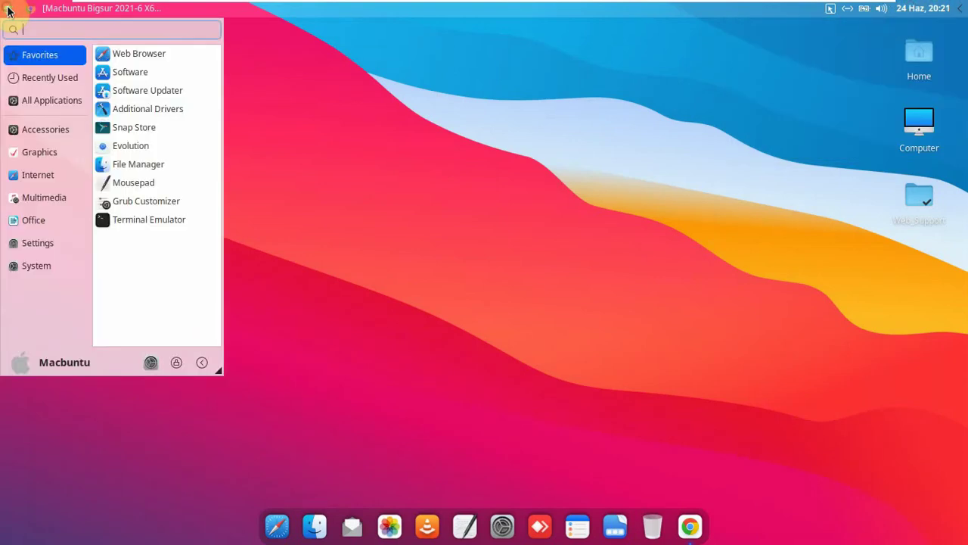
- Launch VLC from Multimedia, accept its privacy and network policy, then close it
left_click(35, 156)
left_click(38, 175)
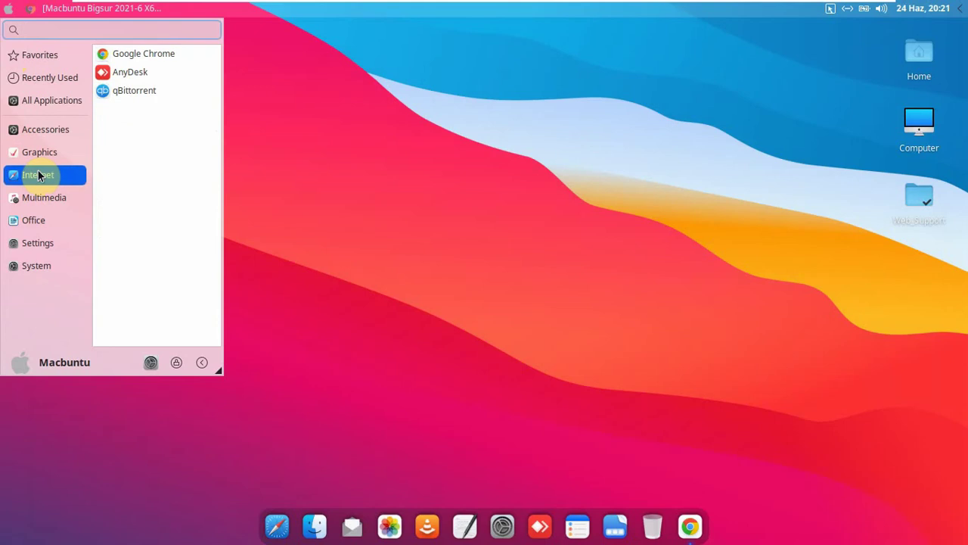
left_click(42, 197)
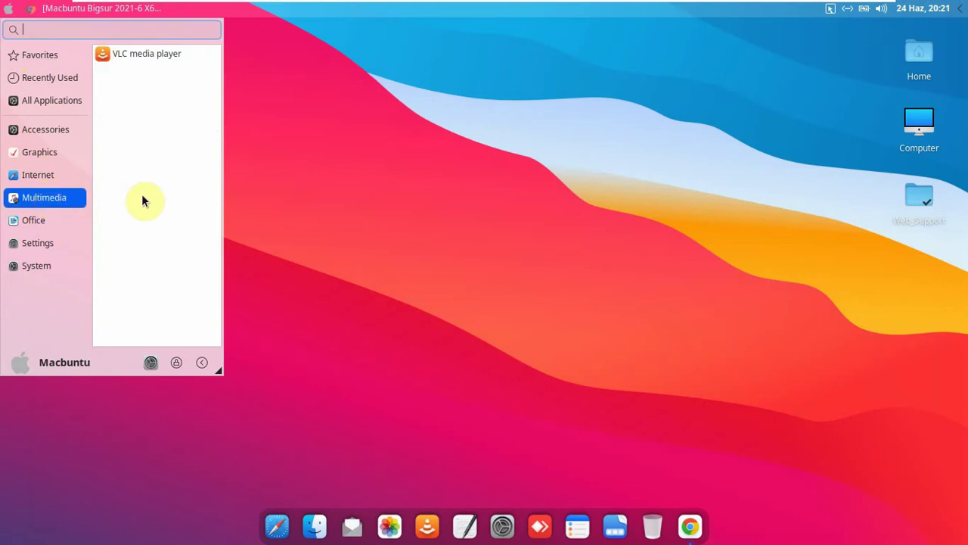
left_click(168, 59)
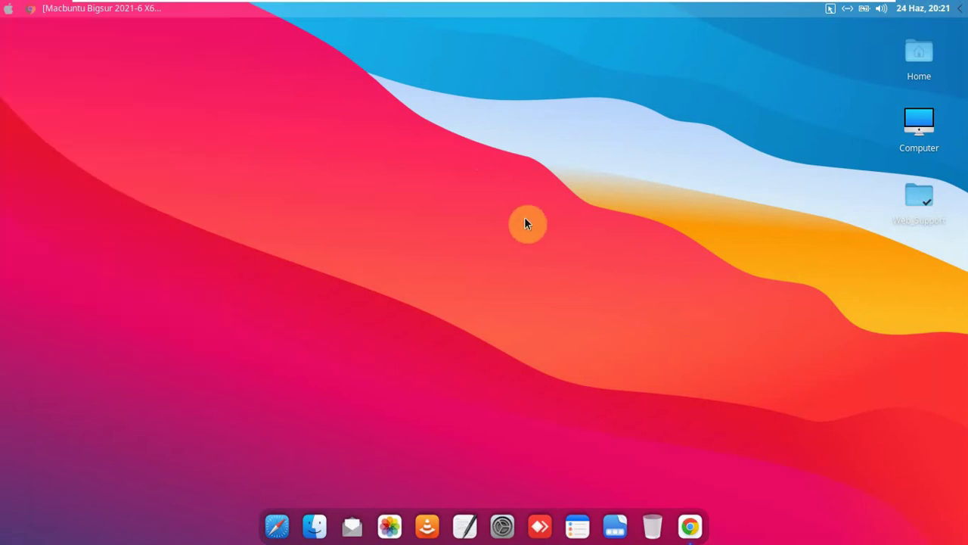
left_click(587, 447)
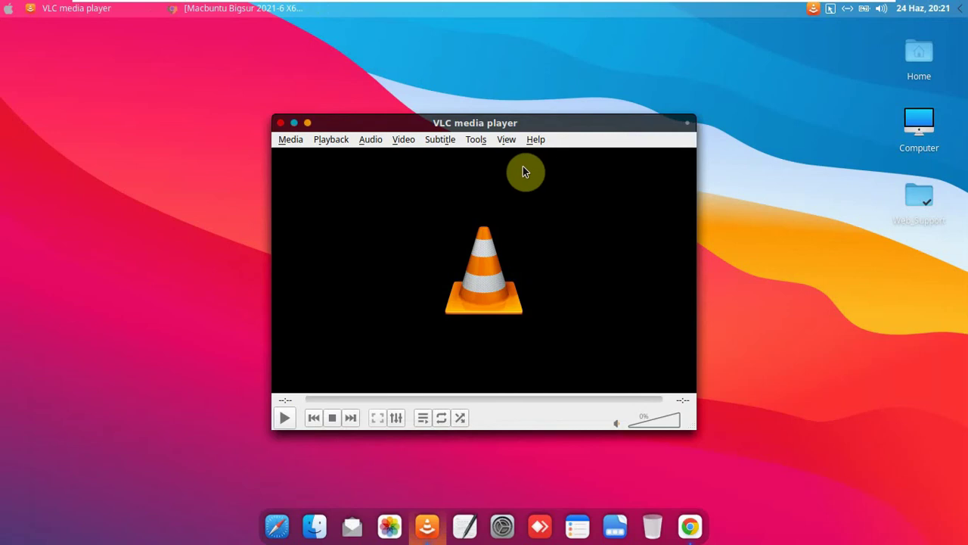
right_click(512, 186)
left_click(454, 180)
left_click_drag(540, 131, 519, 25)
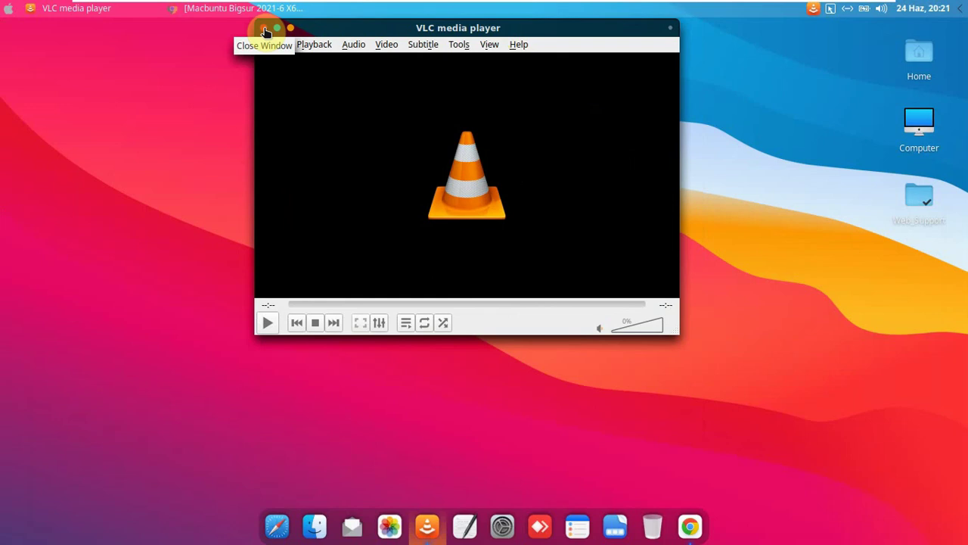
left_click(264, 29)
- In the Guake drop-down terminal, run whoami and inxi -b and inspect the kernel version
key("F12")
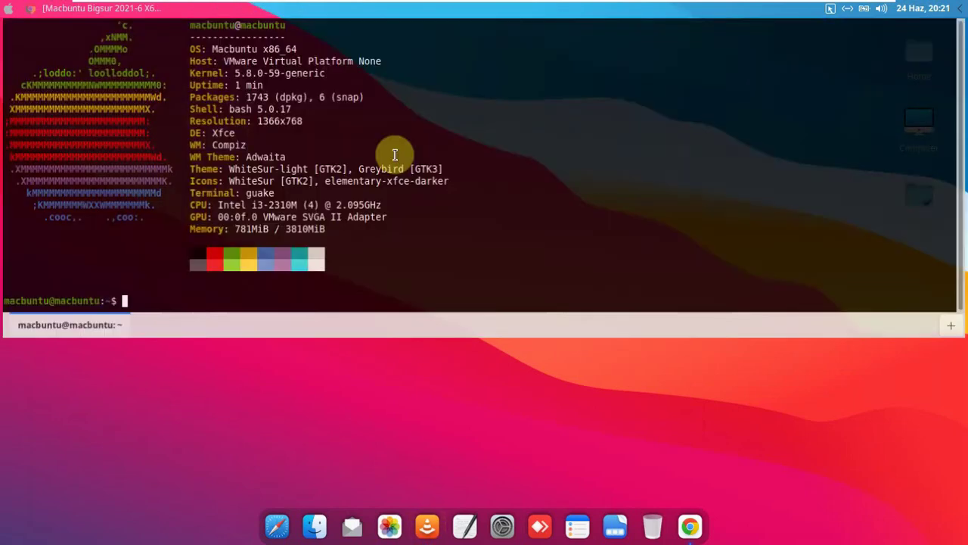
type("whoam")
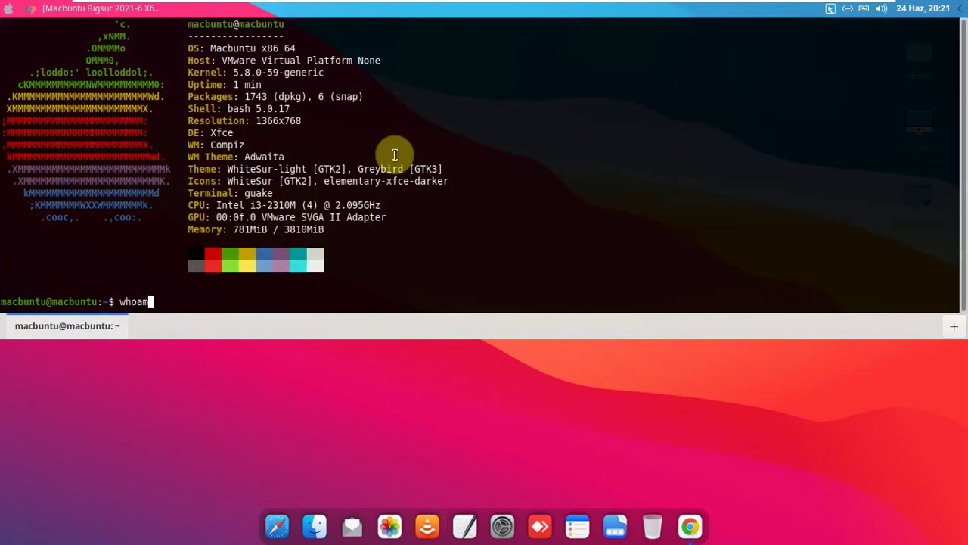
type("i")
key("Return")
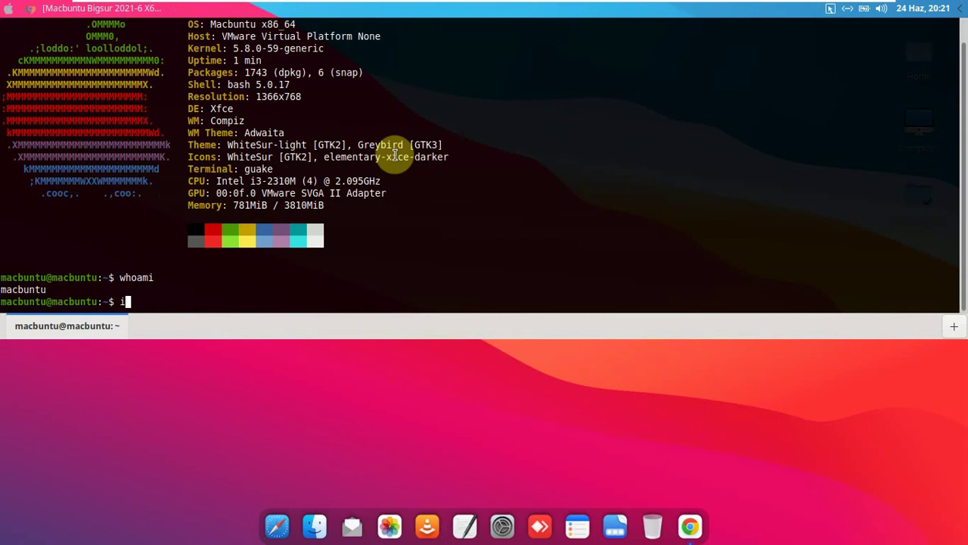
type("inxi -b")
key("Return")
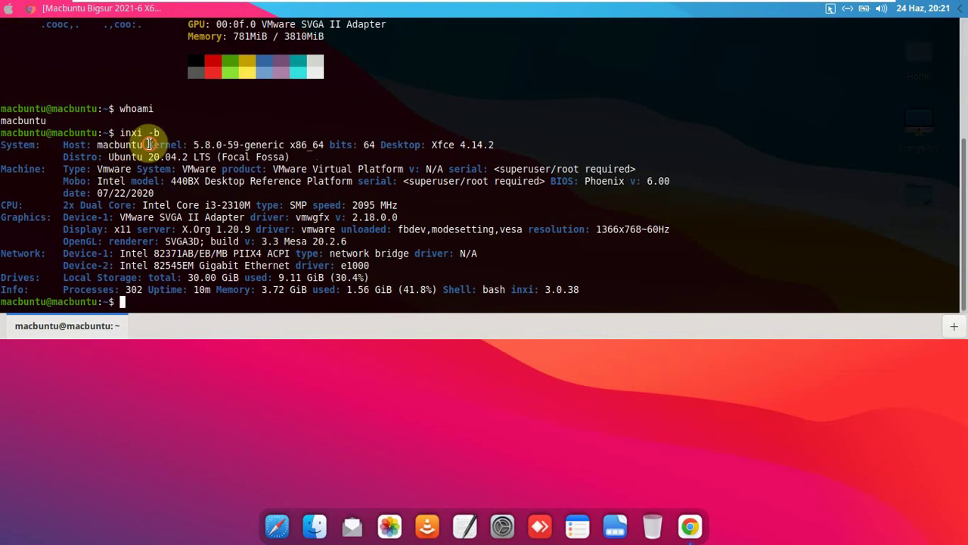
left_click_drag(149, 144, 327, 146)
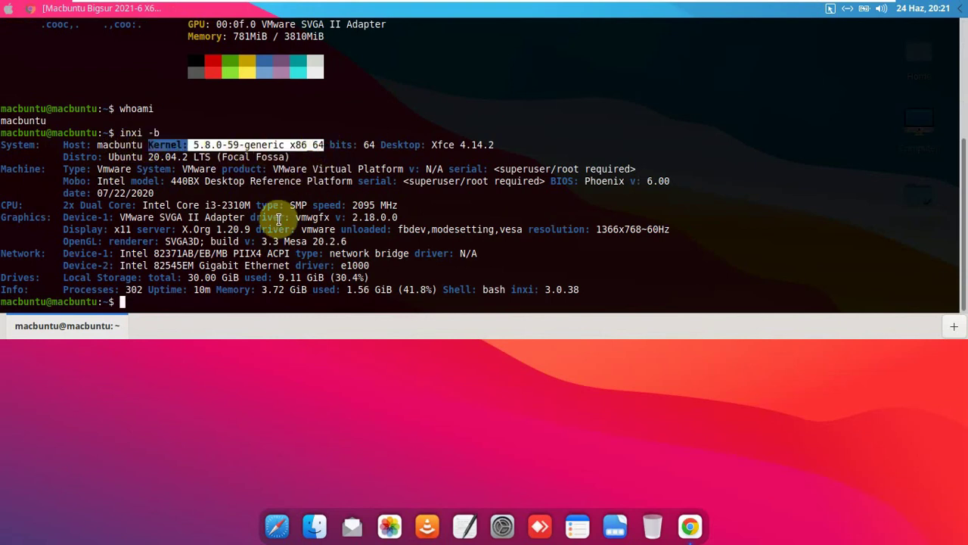
left_click(284, 266)
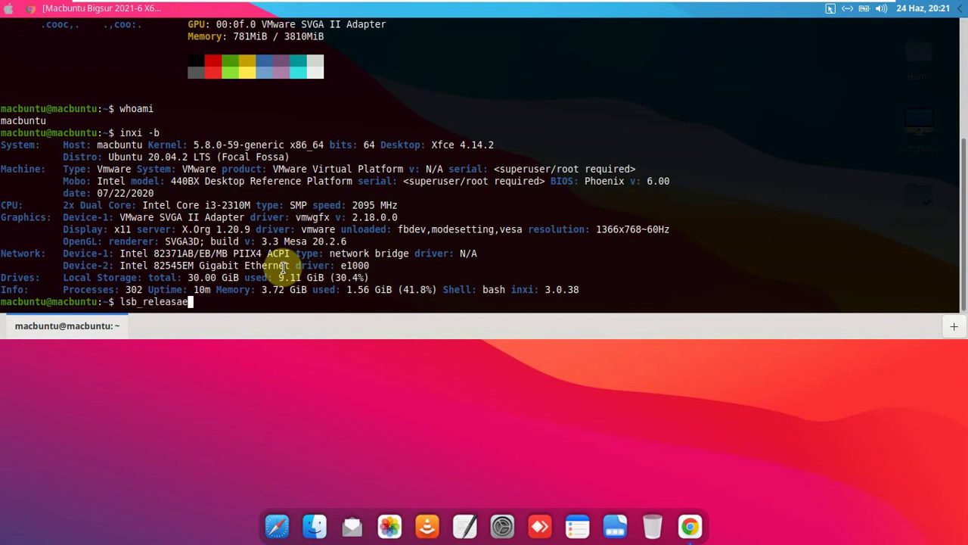
- Run lsb_release -a, highlight the Macbuntu description and Release 20.04 lines, then exit
type("-a")
key("Return")
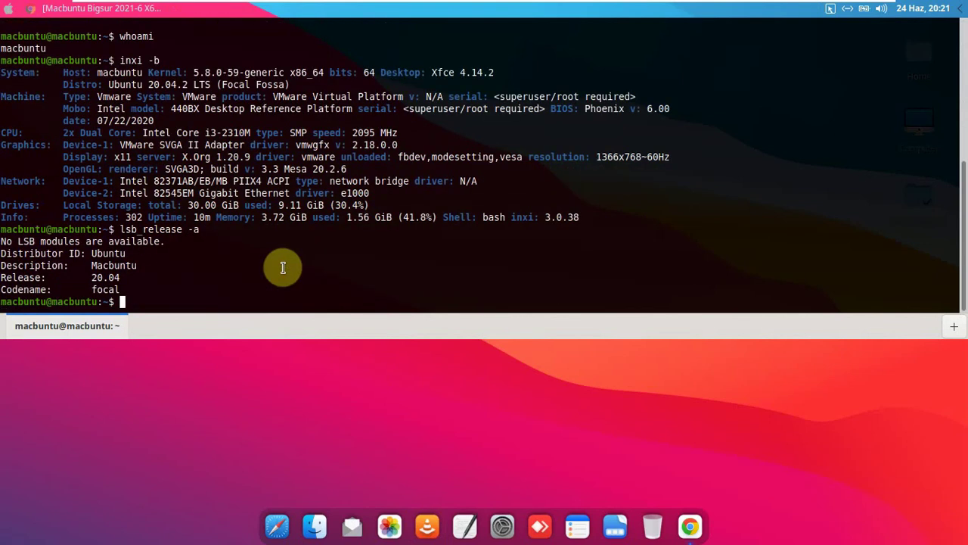
triple_click(149, 266)
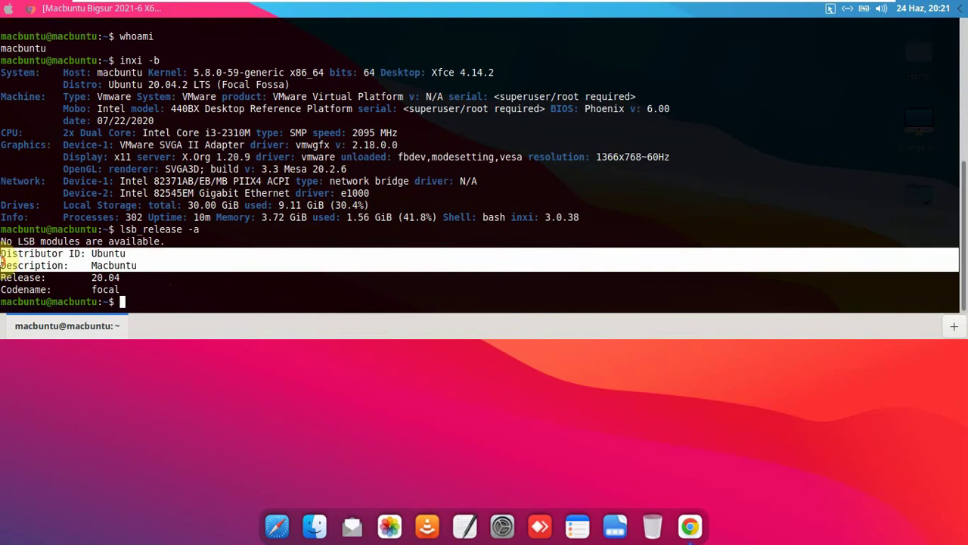
left_click(99, 277)
triple_click(144, 280)
left_click_drag(145, 280, 180, 299)
left_click(179, 300)
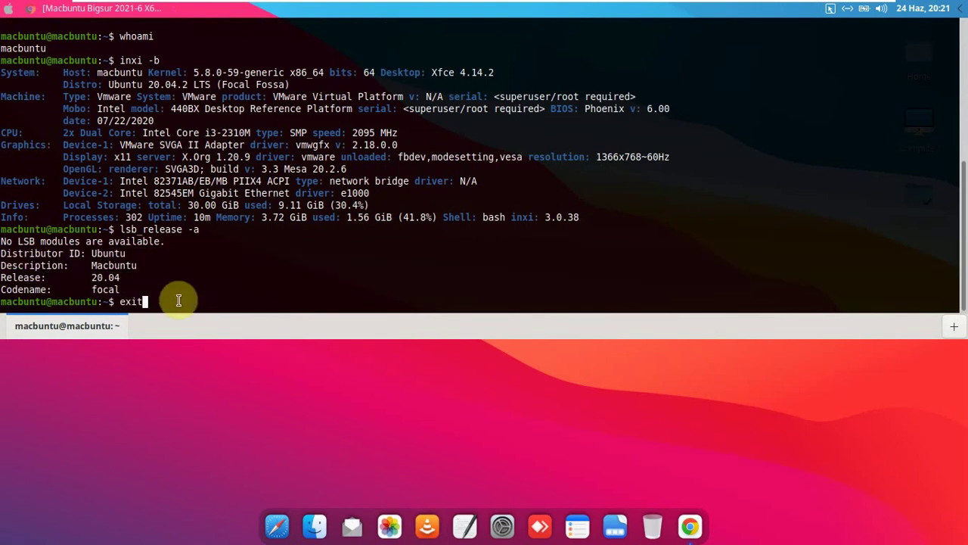
key("Return")
- Open the file manager as root from the desktop menu after entering the password
right_click(308, 140)
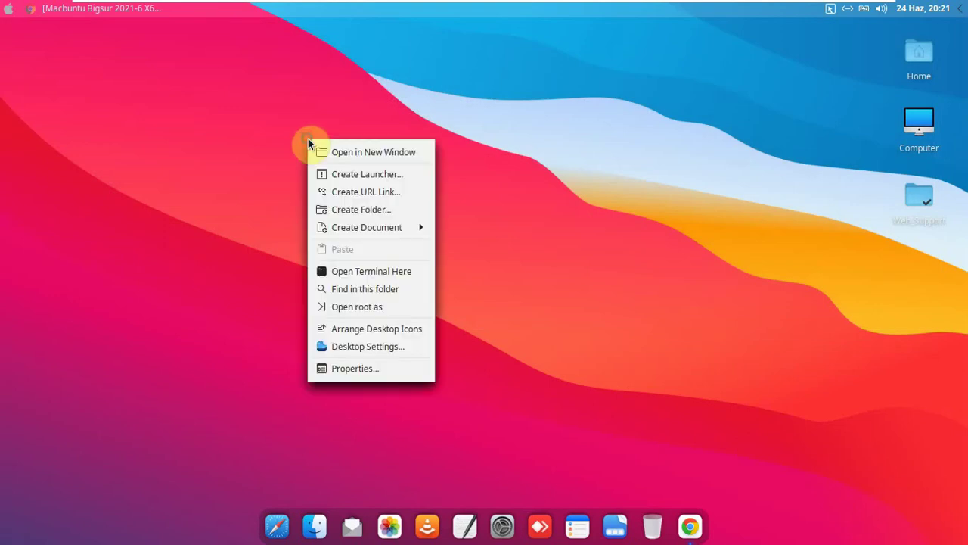
left_click(358, 312)
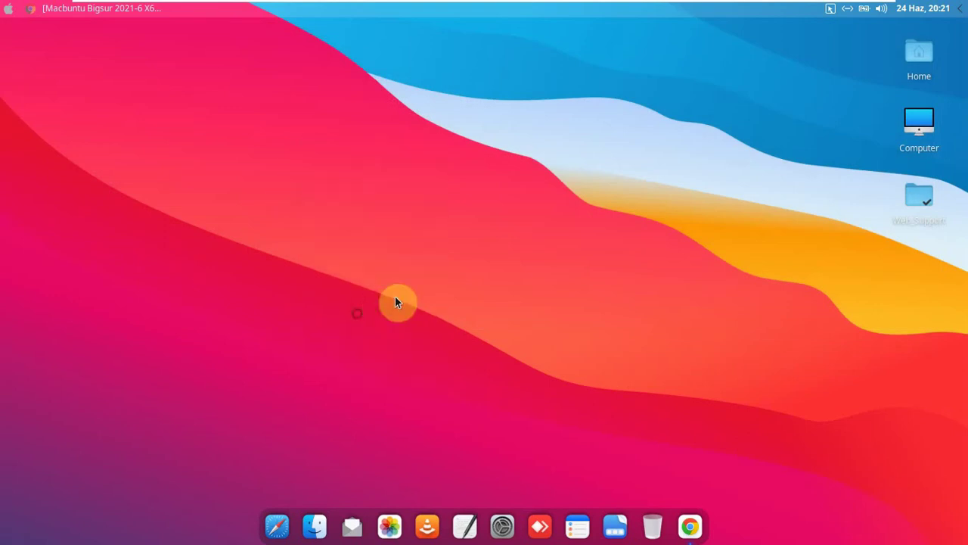
type("1234")
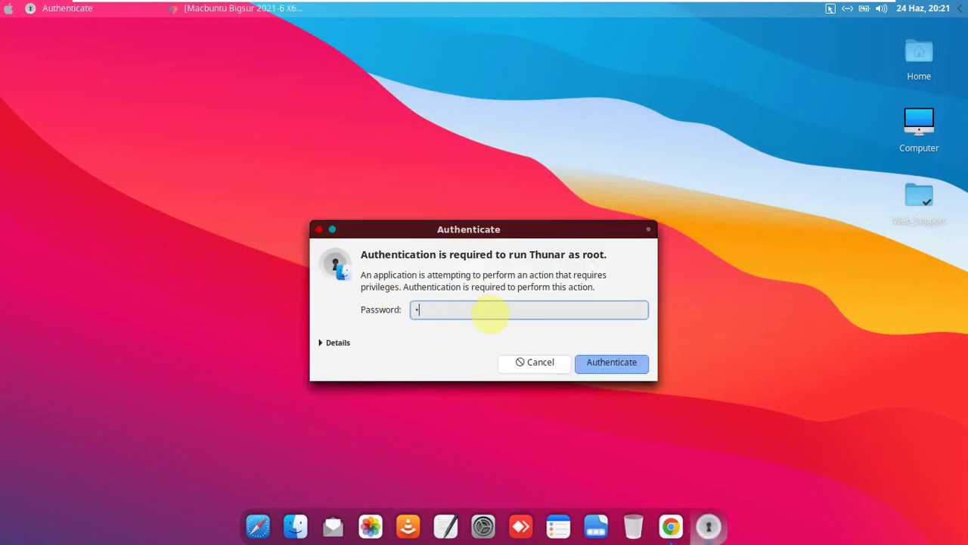
key("Return")
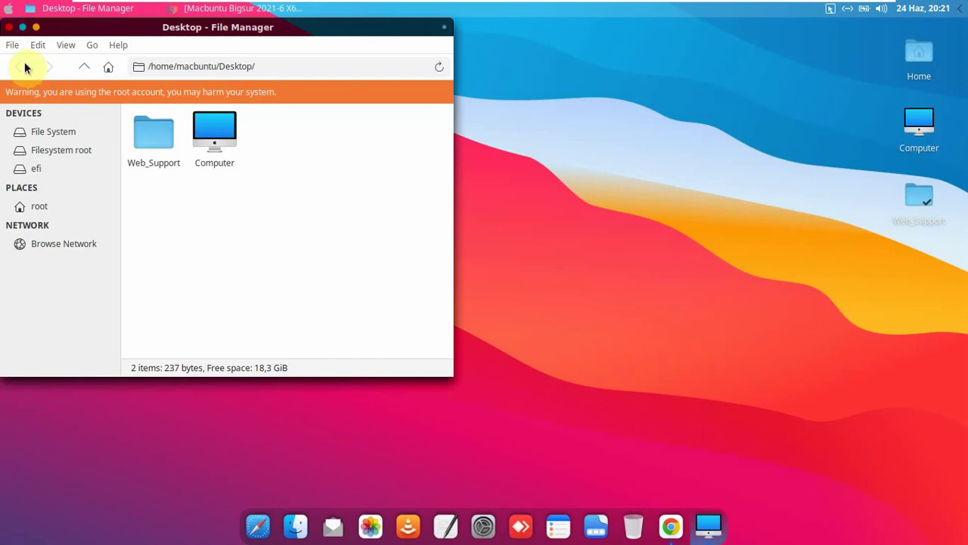
right_click(54, 132)
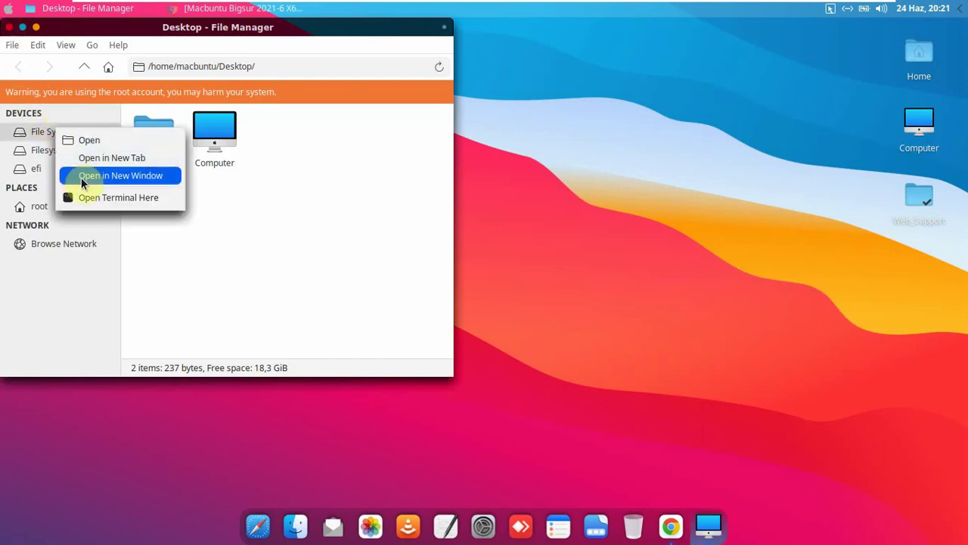
left_click(120, 174)
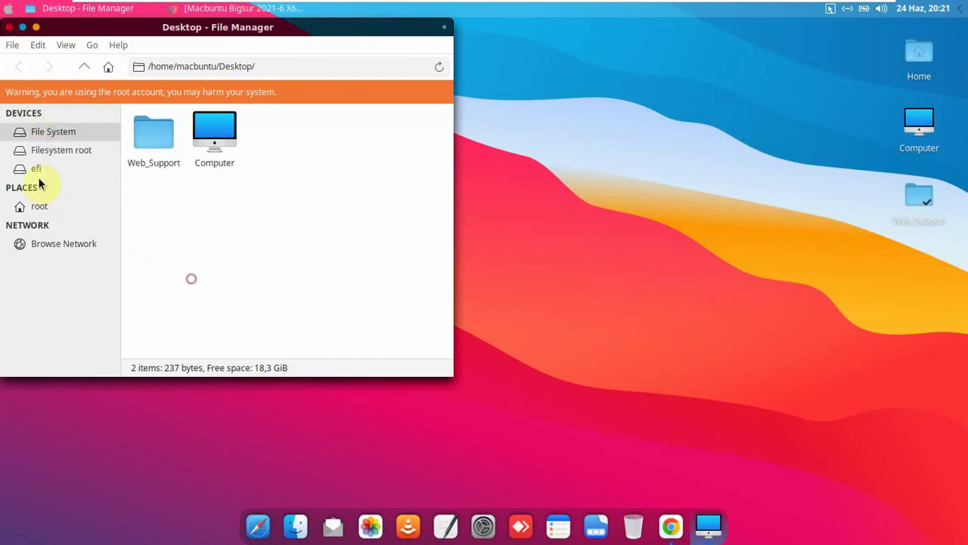
left_click(9, 28)
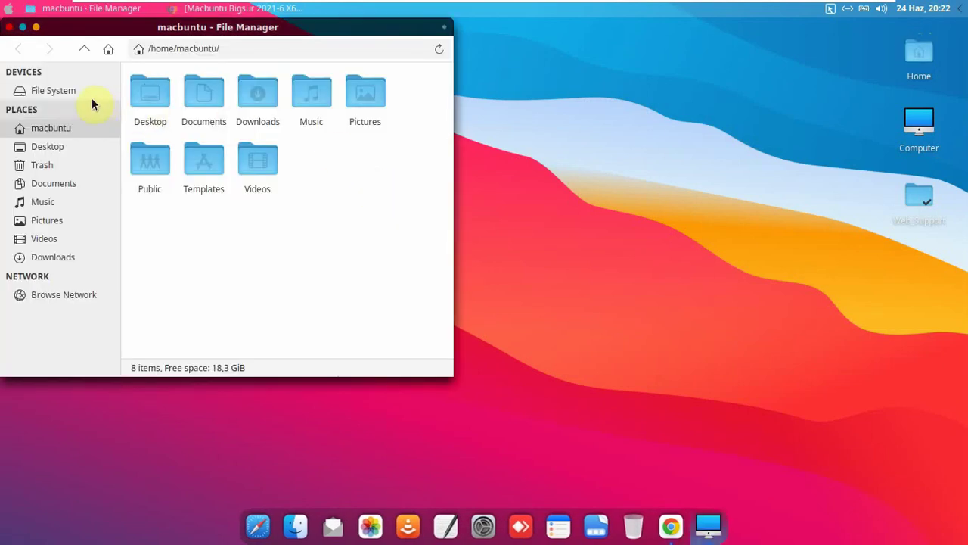
- Open File System as root with authentication, then close both file manager windows
right_click(91, 94)
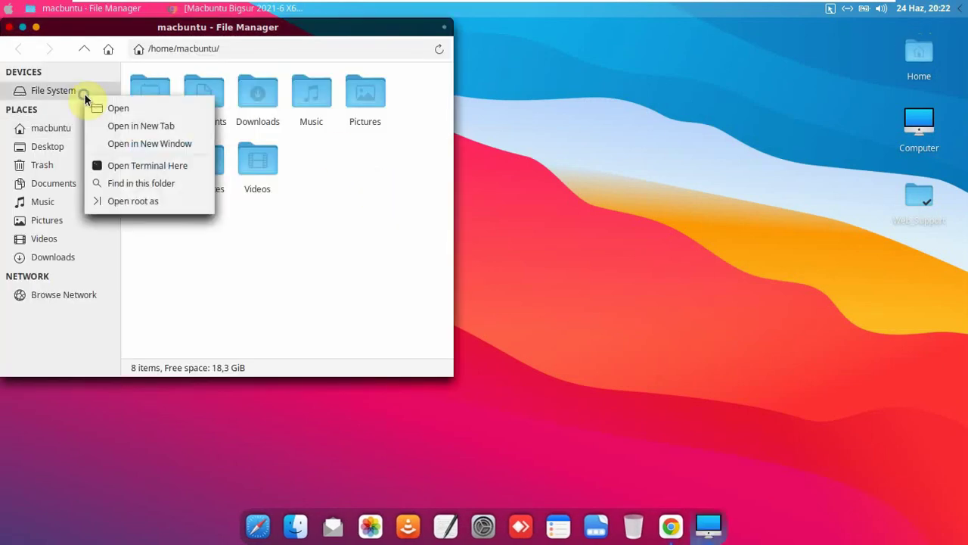
left_click(184, 199)
type("1")
key("Return")
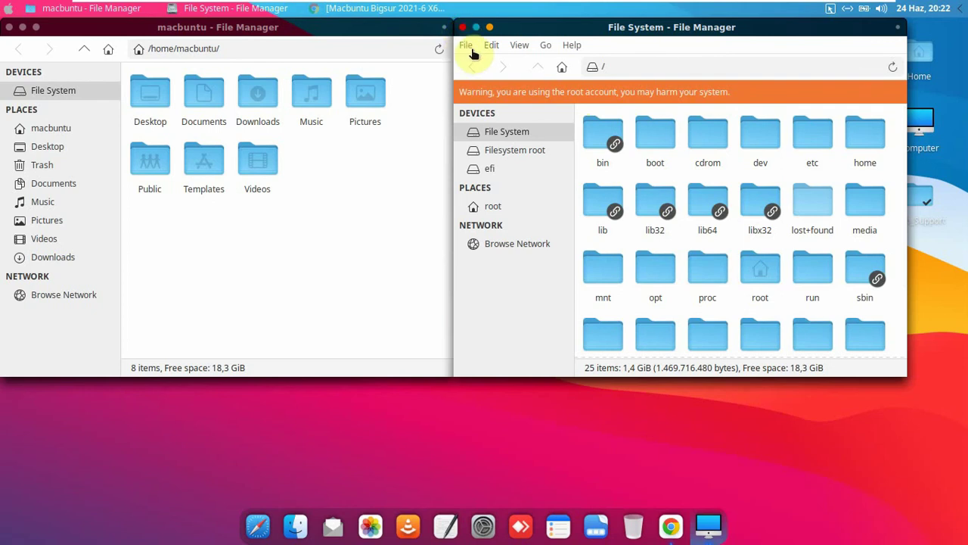
left_click(462, 27)
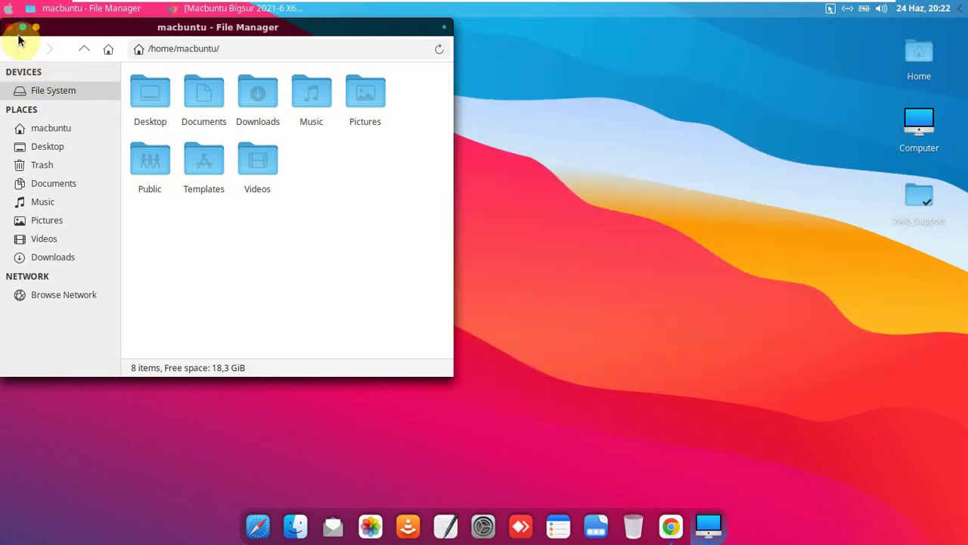
left_click(9, 29)
right_click(323, 152)
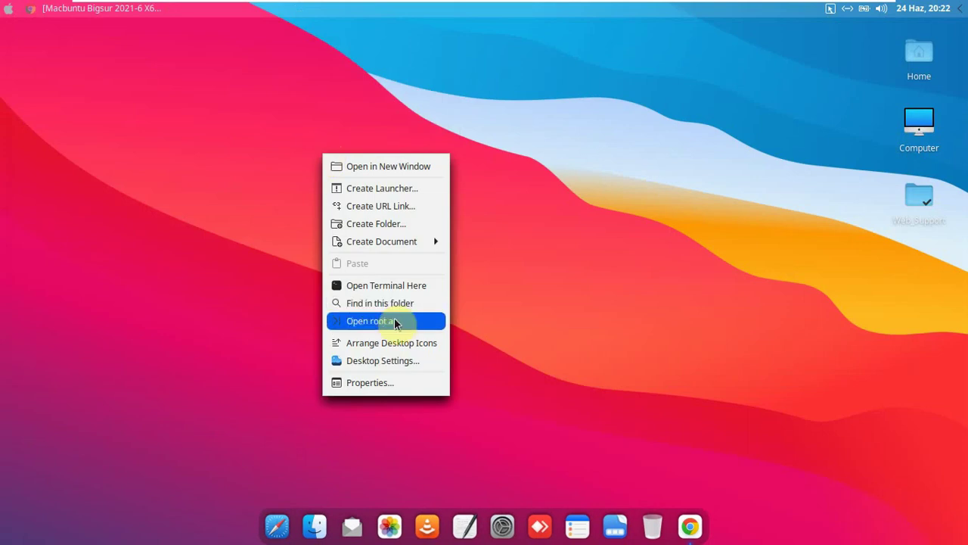
- View the wallpapers in Desktop Settings from the desktop menu, then close it
left_click(396, 363)
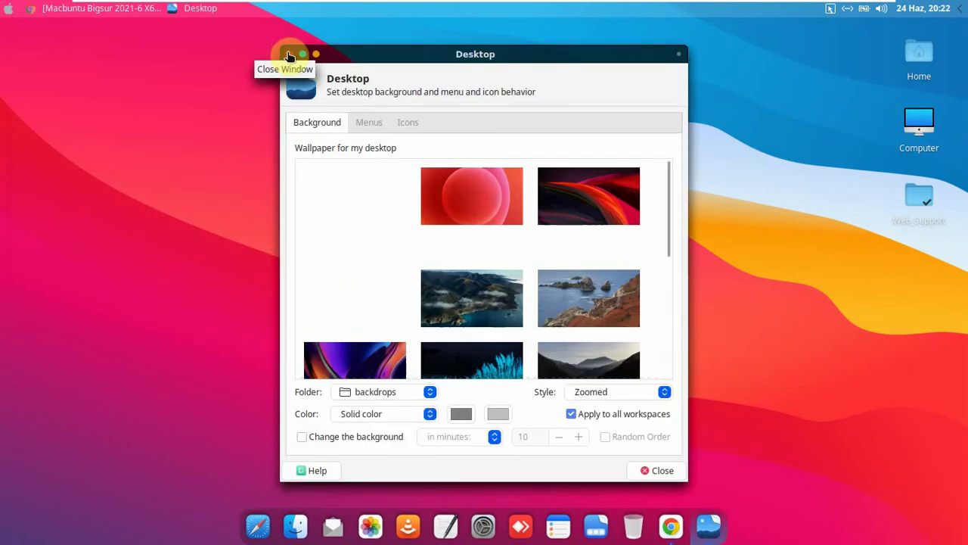
left_click(287, 54)
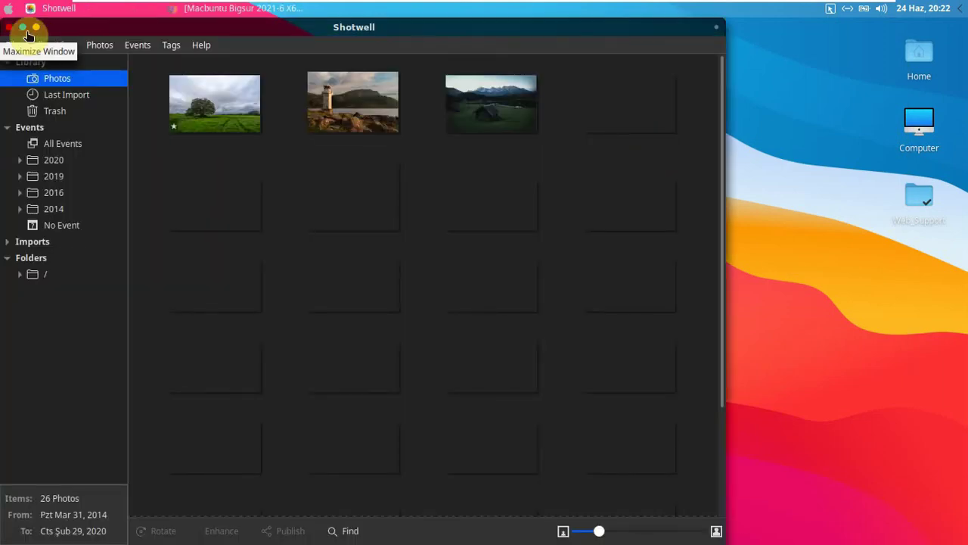
- Maximize Shotwell, enlarge thumbnails to four per row, scroll the photos, then close it
left_click(17, 28)
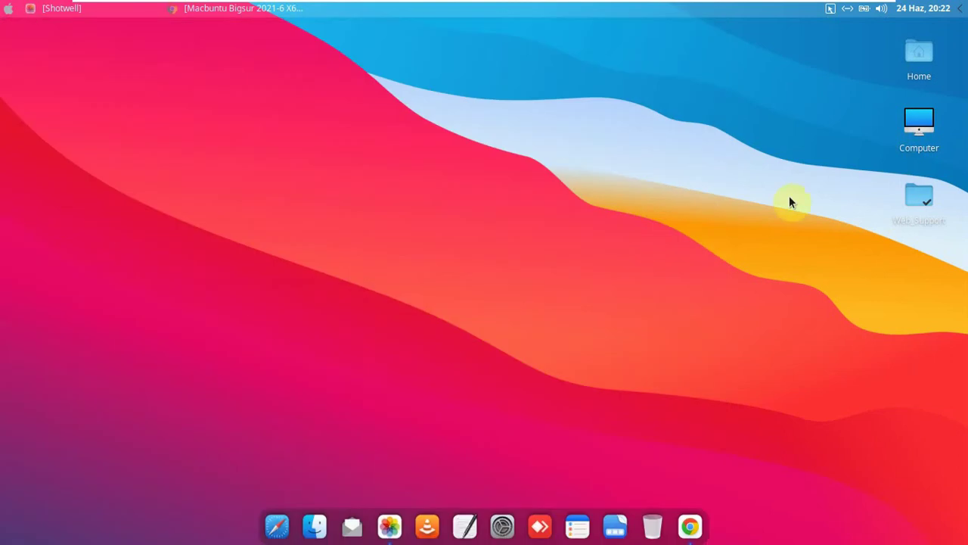
left_click(390, 526)
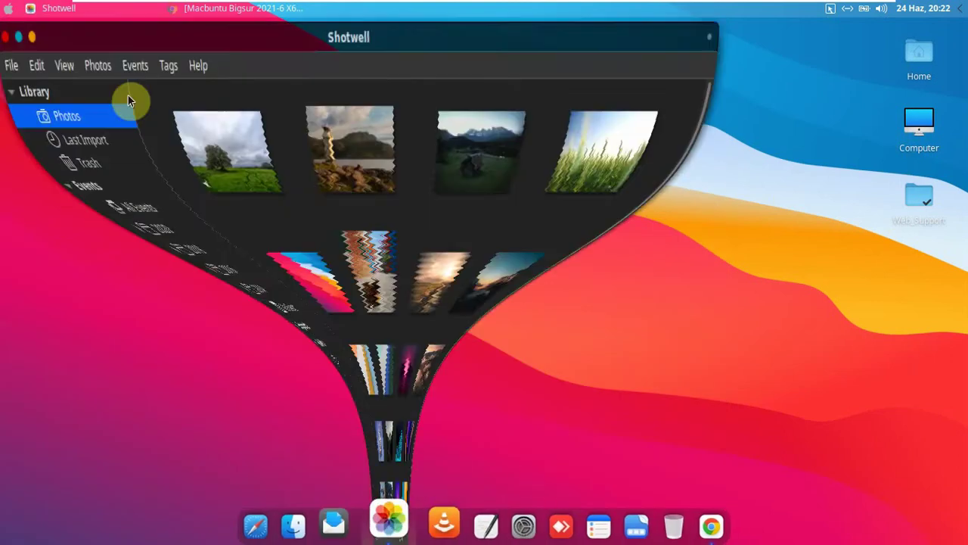
left_click(31, 28)
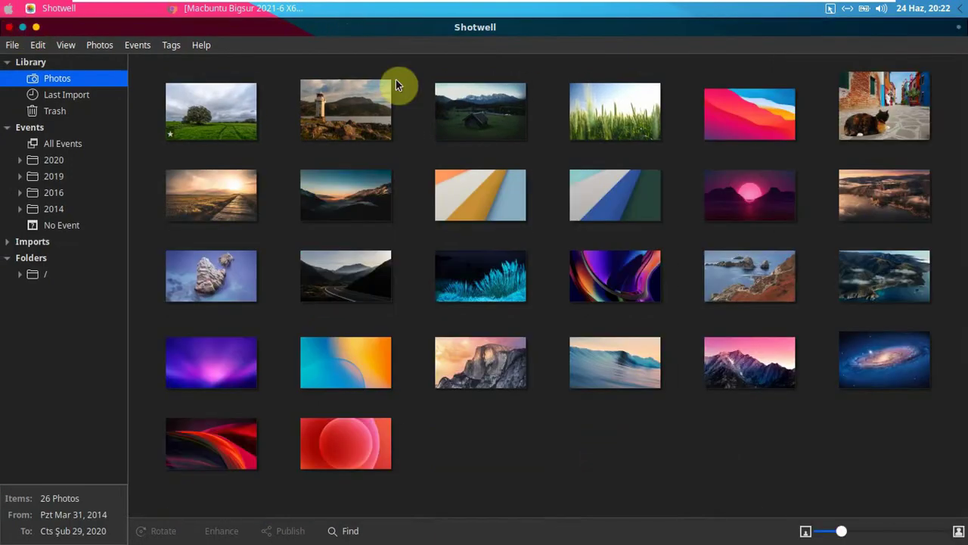
left_click_drag(845, 533, 870, 534)
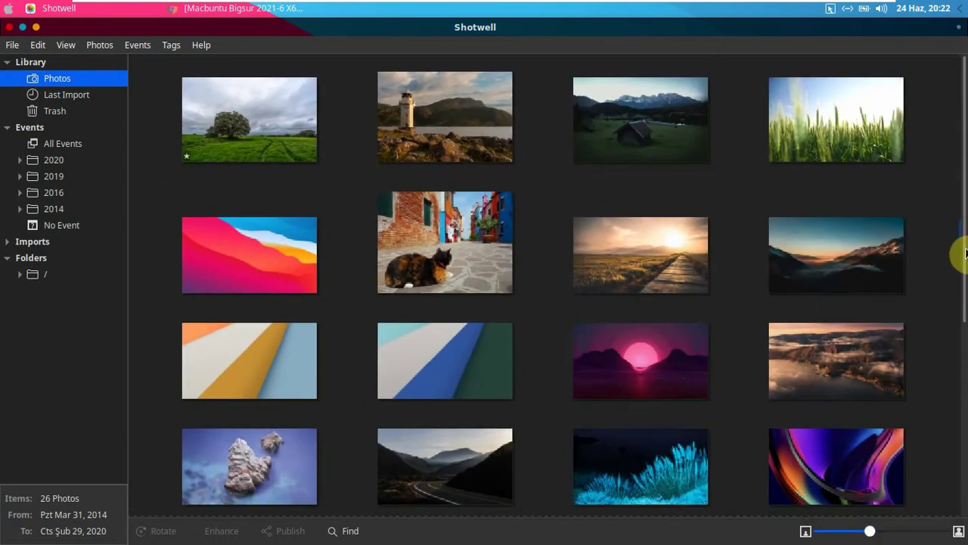
left_click_drag(964, 312, 951, 469)
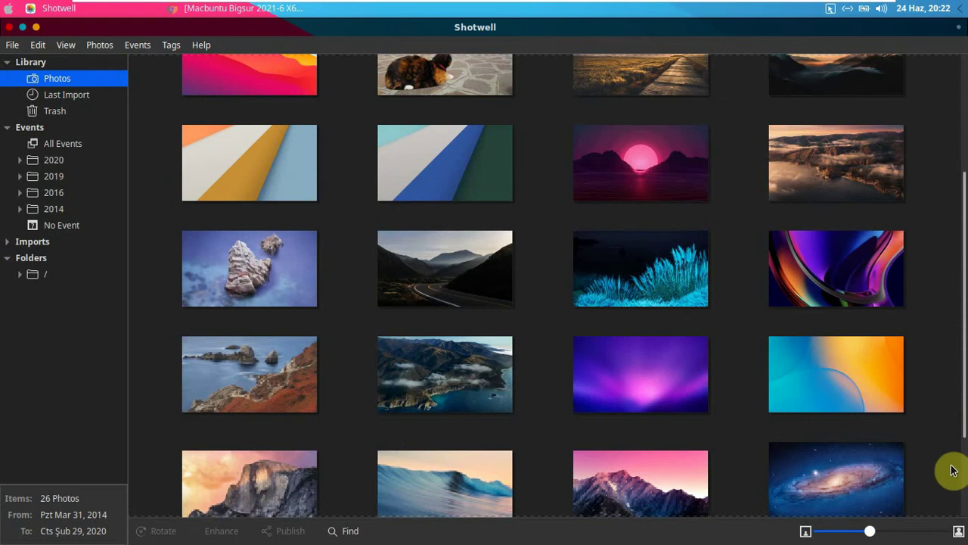
scroll(951, 452, "down", 3)
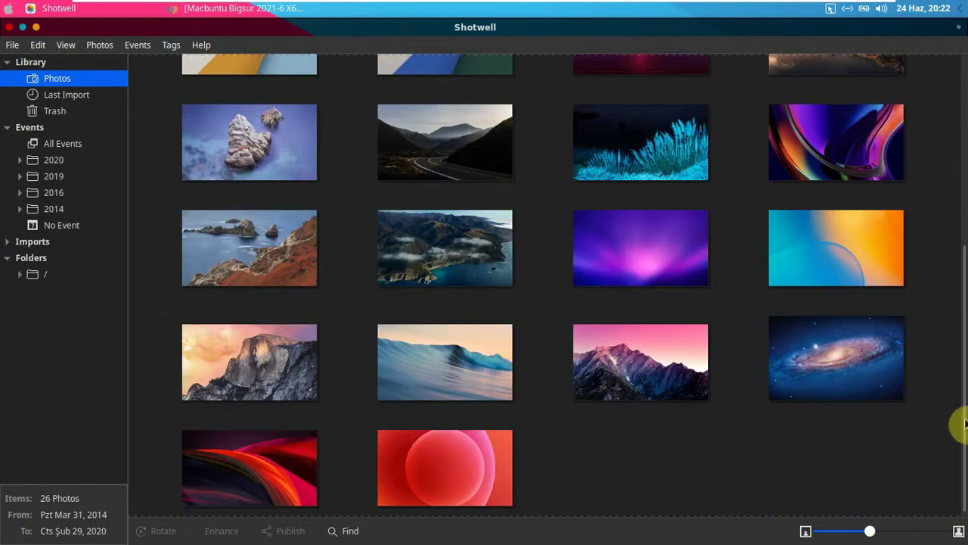
scroll(923, 296, "up", 8)
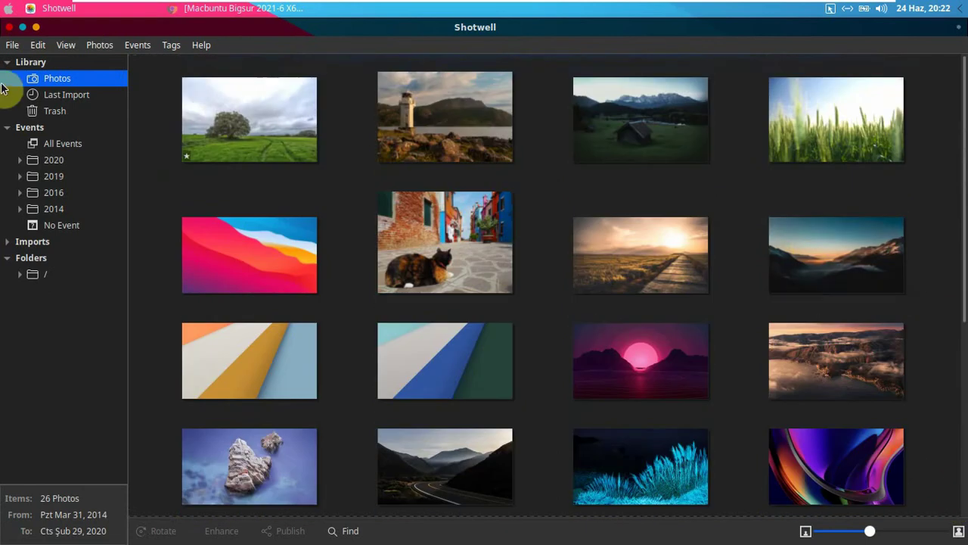
left_click(8, 27)
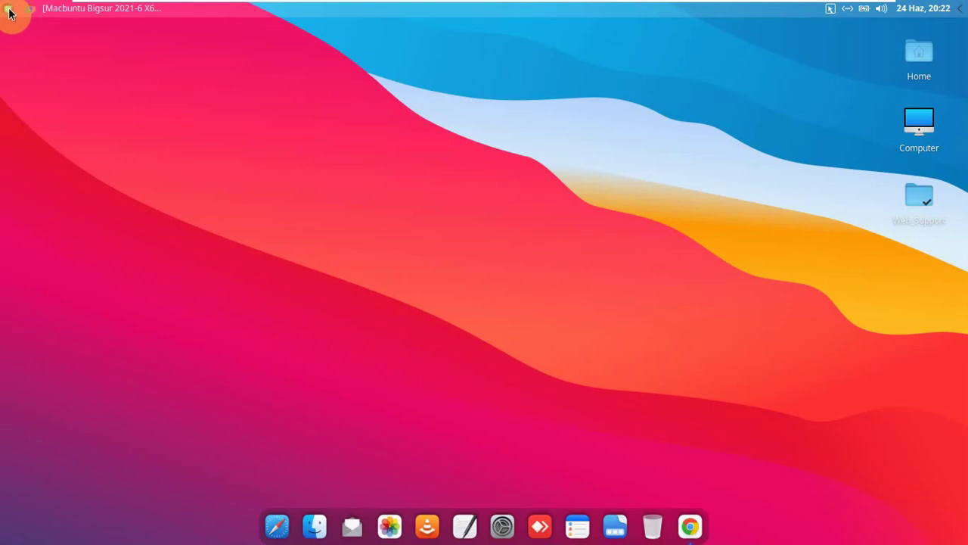
- Launch Pinta from the Graphics menu on a blank Unsaved Image 1 and maximize it
left_click(8, 8)
left_click(71, 158)
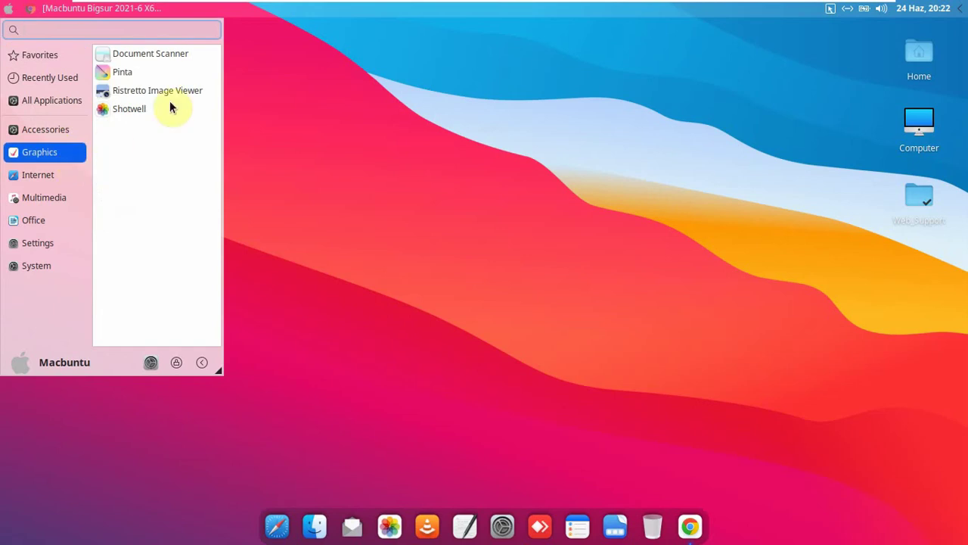
left_click(166, 72)
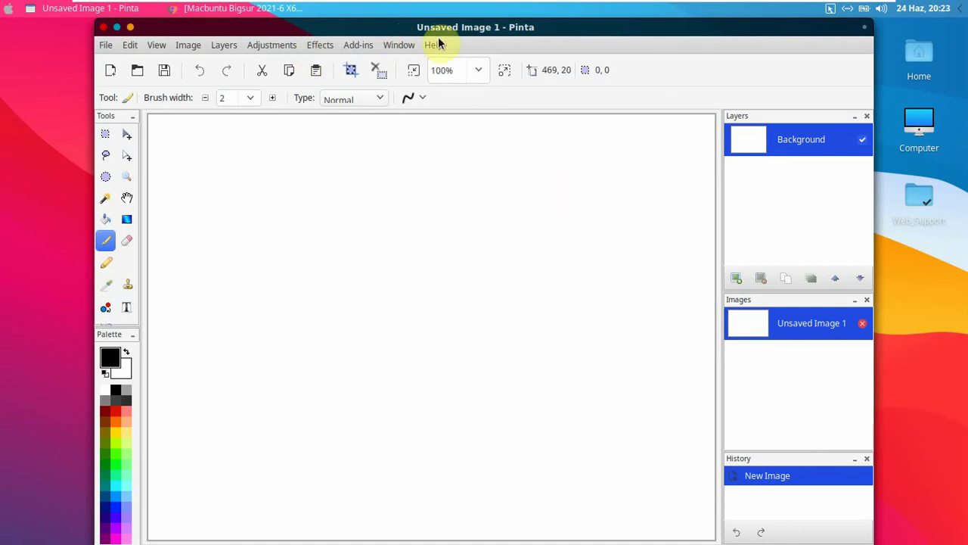
left_click_drag(443, 30, 440, 9)
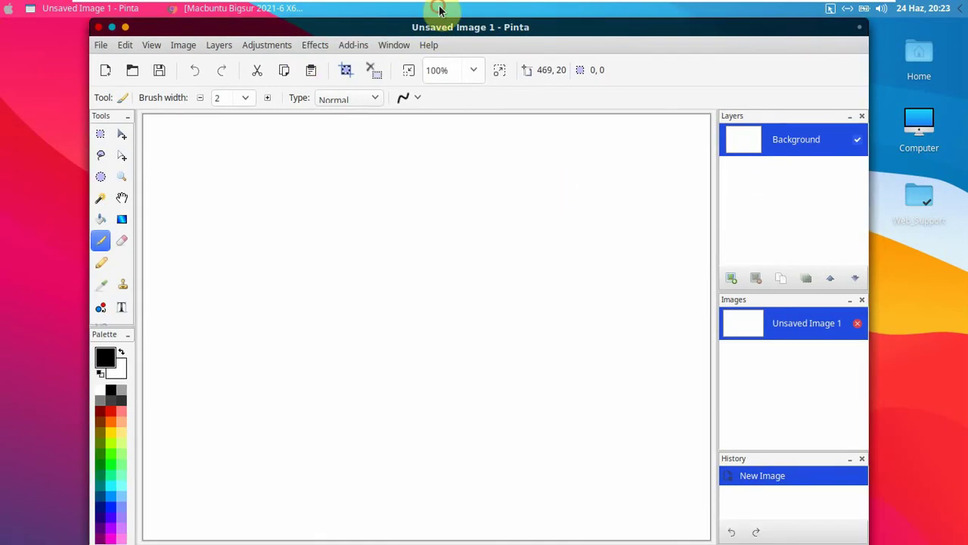
left_click(125, 28)
- Check Pinta's About box showing version 1.6, then close Pinta
left_click(338, 45)
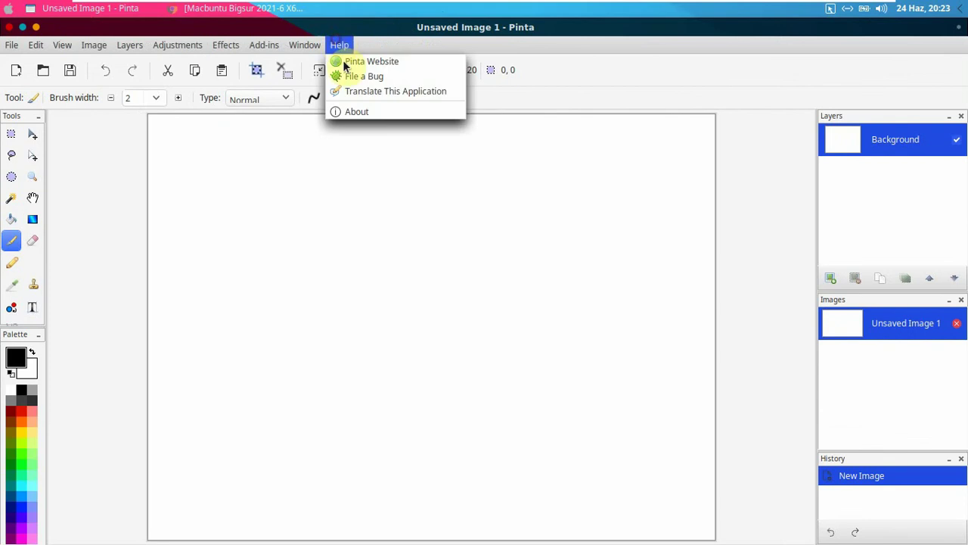
left_click(353, 113)
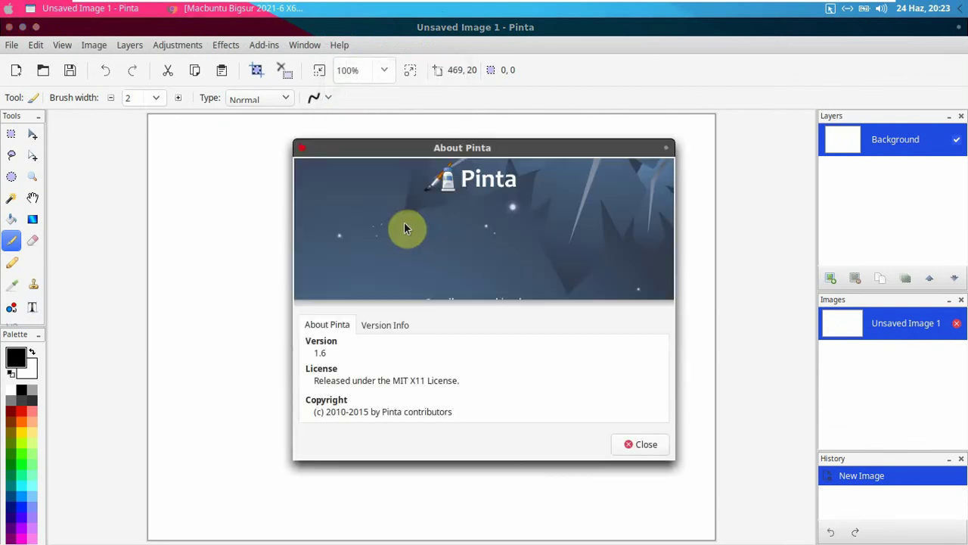
left_click(658, 443)
left_click(9, 27)
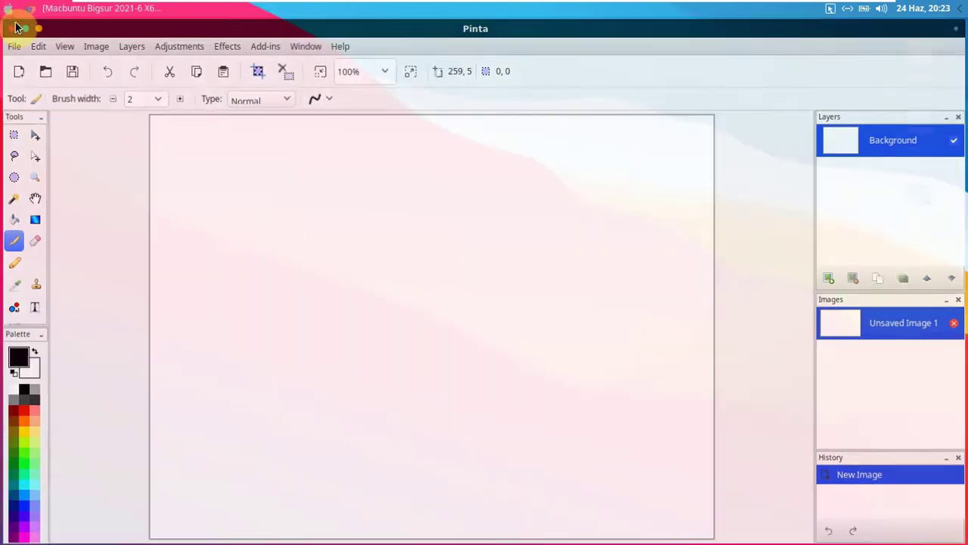
left_click(830, 9)
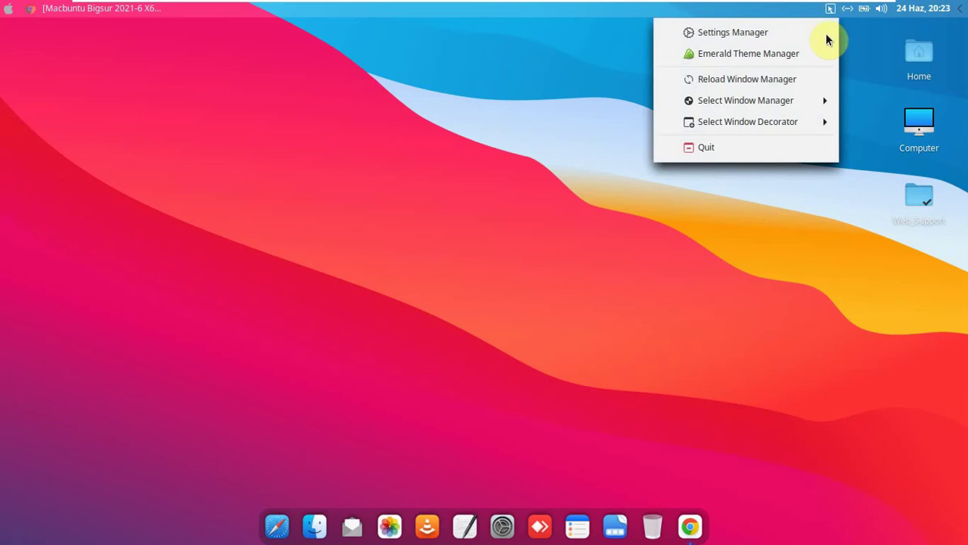
- Switch the window manager to Xfwm4 and open the Home folder
mouse_move(808, 104)
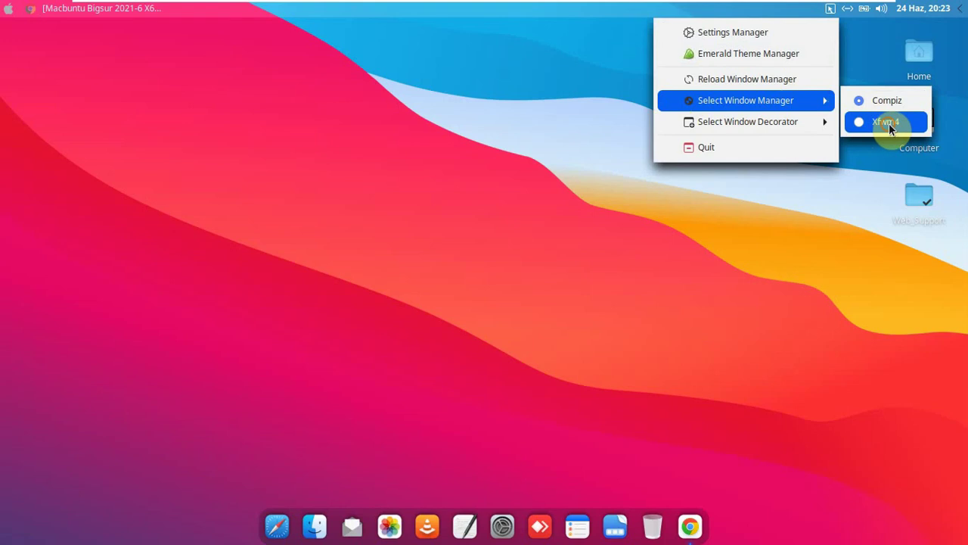
left_click(889, 123)
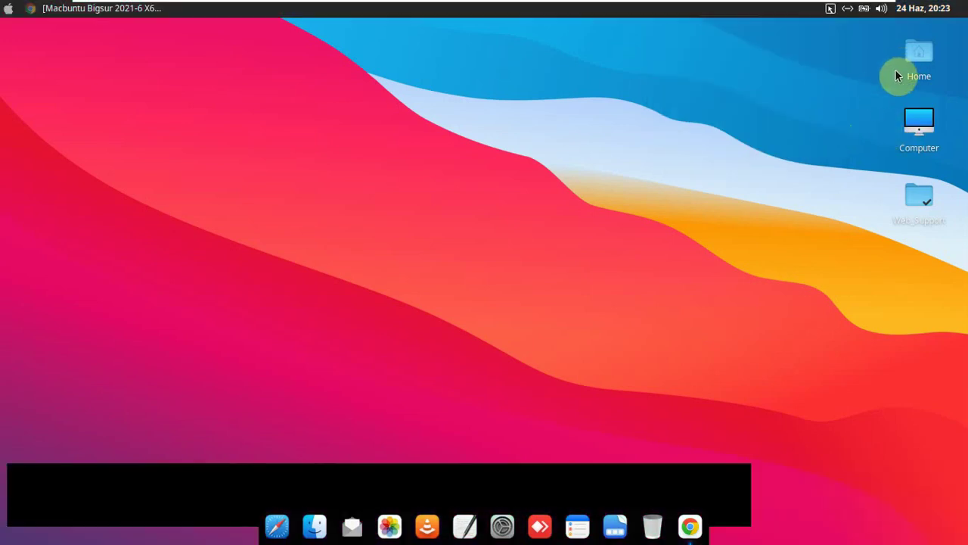
double_click(923, 57)
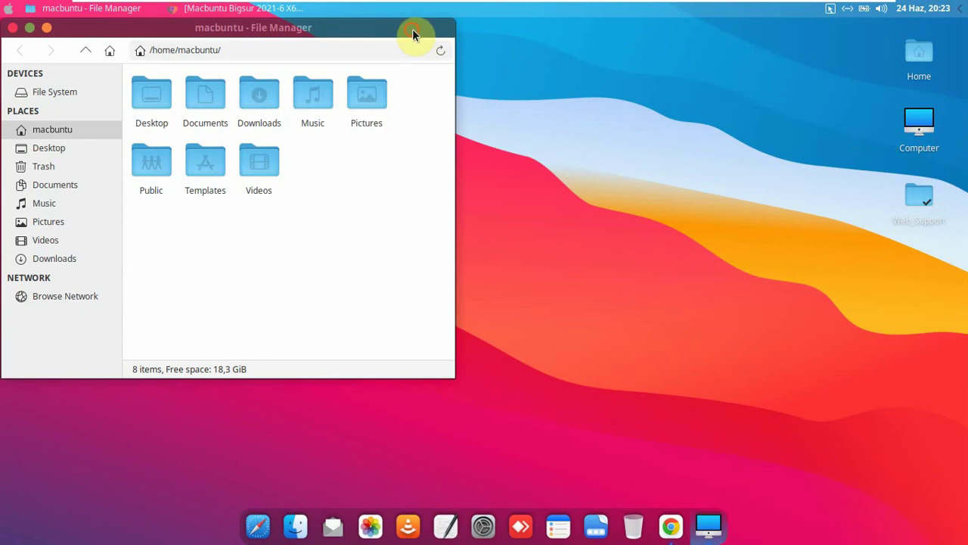
left_click_drag(413, 29, 655, 97)
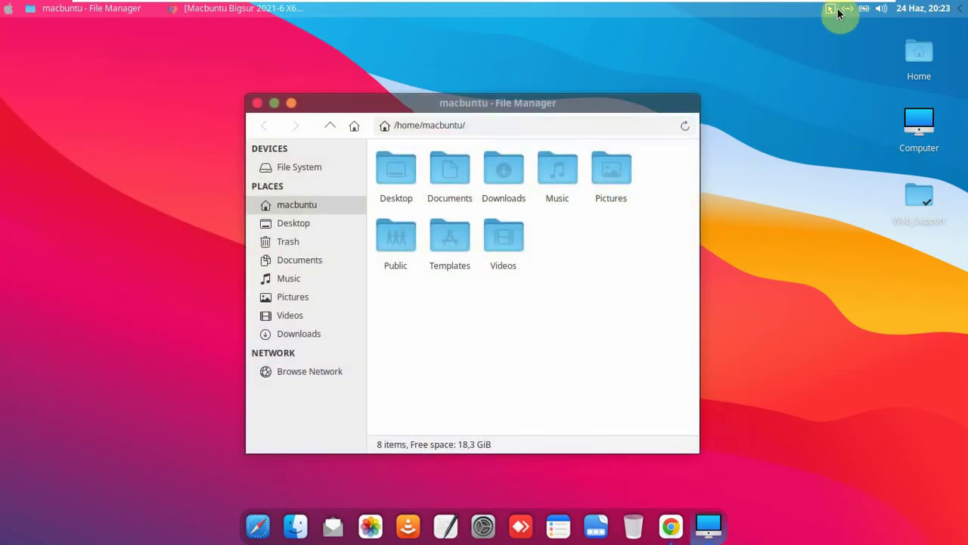
- Switch the window manager back to Compiz, keeping the /home/macbuntu window open
left_click(831, 8)
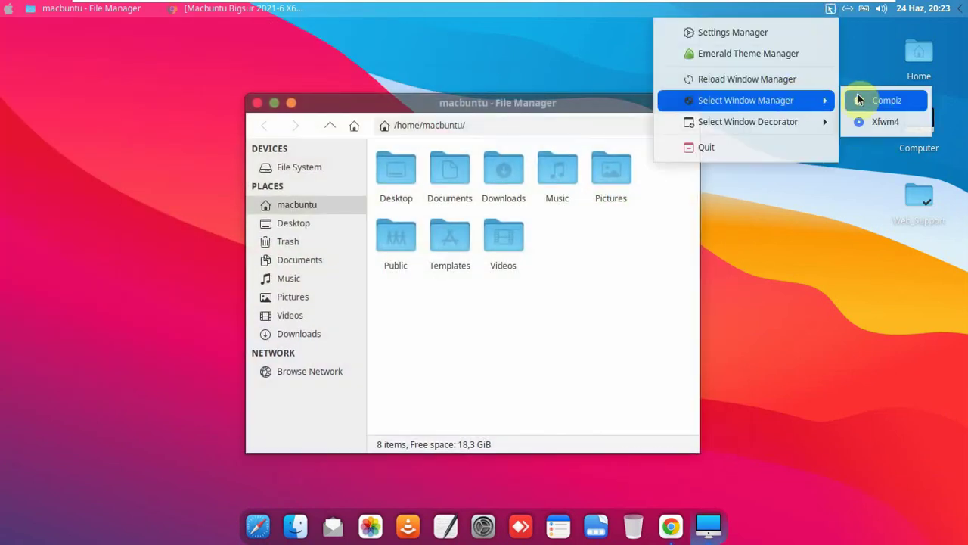
left_click(878, 100)
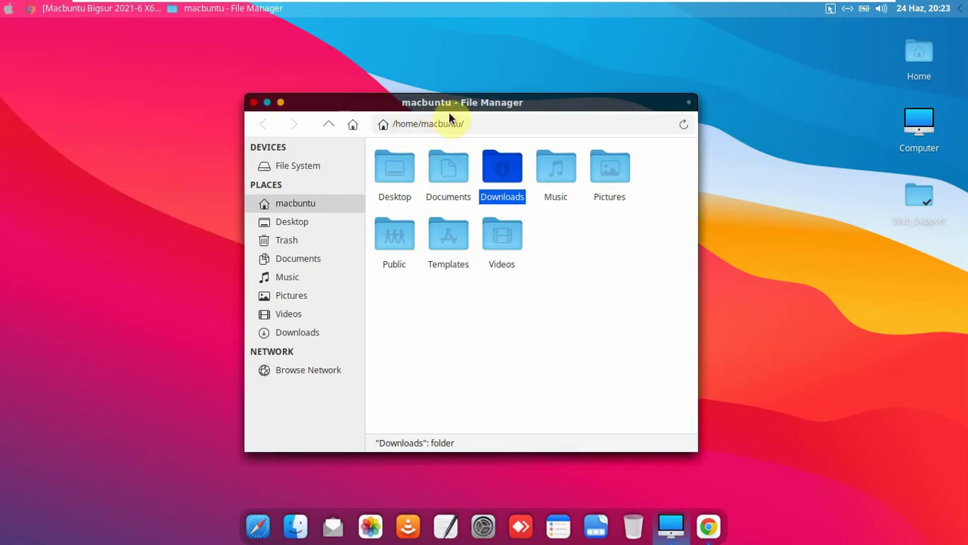
left_click_drag(460, 103, 439, 59)
left_click(830, 9)
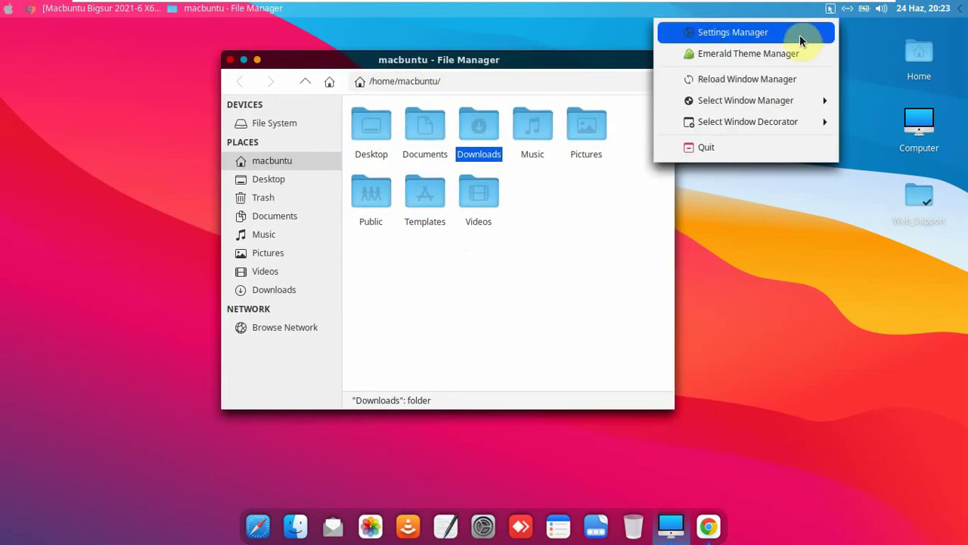
left_click(800, 34)
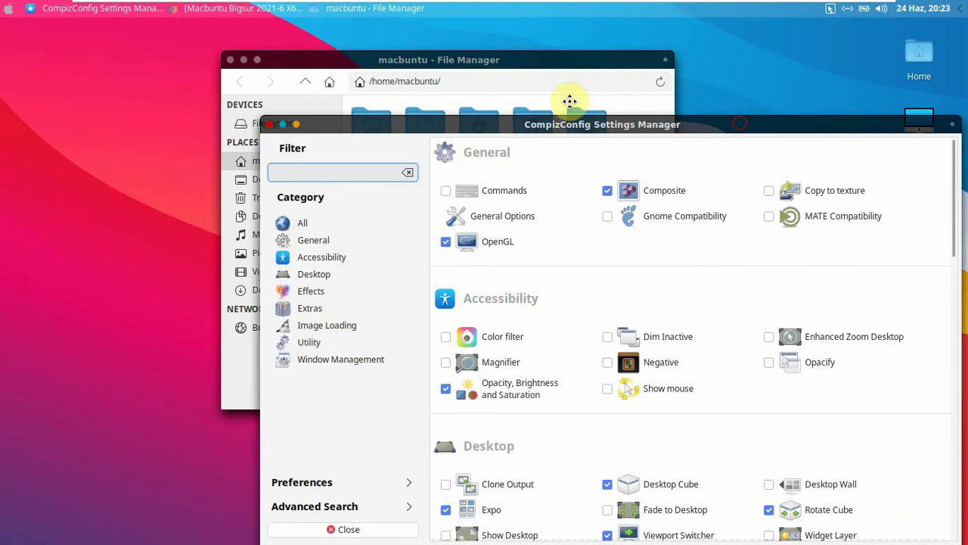
left_click_drag(728, 135, 577, 57)
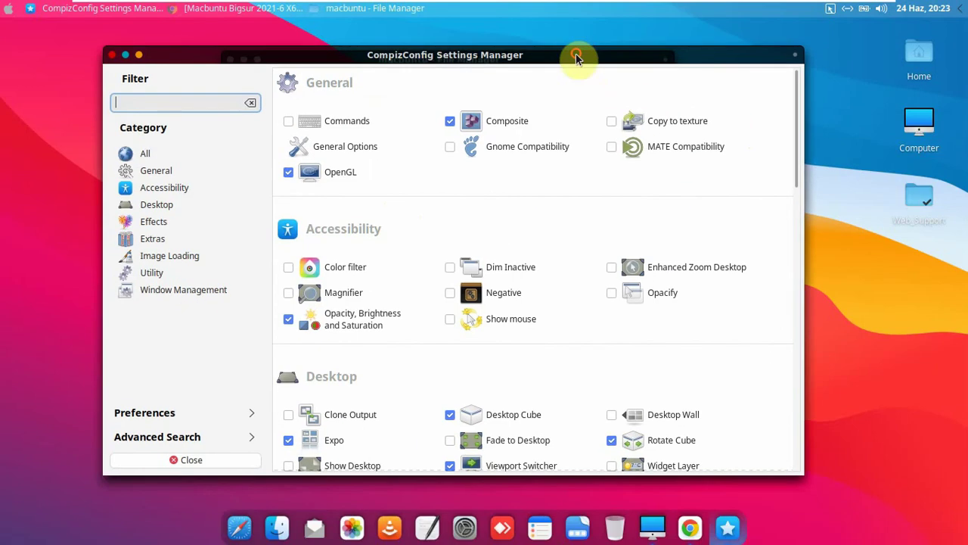
left_click(10, 411)
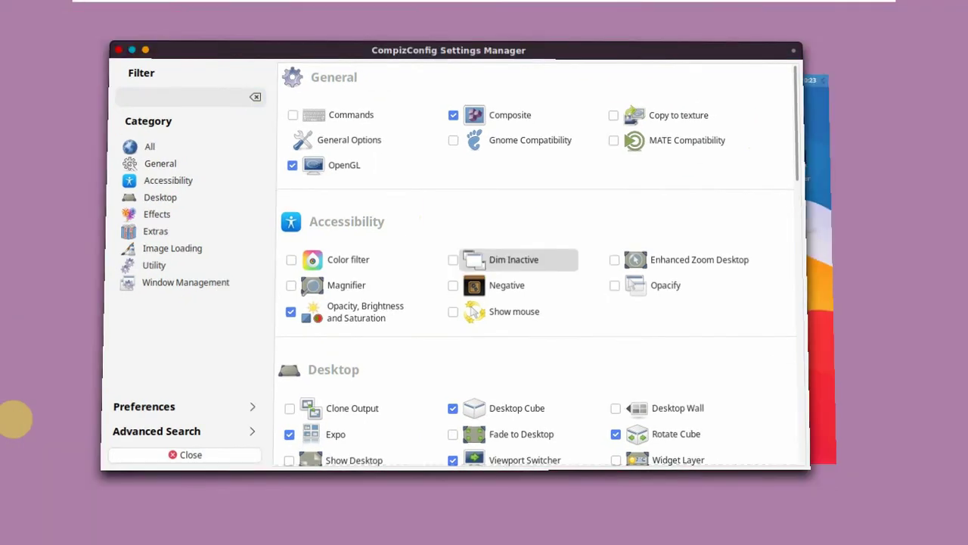
mouse_move(15, 419)
left_mouse_down()
mouse_move(34, 432)
mouse_move(113, 438)
mouse_move(635, 324)
mouse_move(839, 238)
mouse_move(907, 197)
mouse_move(538, 143)
mouse_move(135, 134)
mouse_move(13, 168)
mouse_move(966, 195)
mouse_move(588, 194)
mouse_move(13, 214)
mouse_move(87, 303)
mouse_move(479, 335)
mouse_move(964, 350)
mouse_move(897, 376)
mouse_move(13, 431)
mouse_move(7, 417)
left_mouse_up()
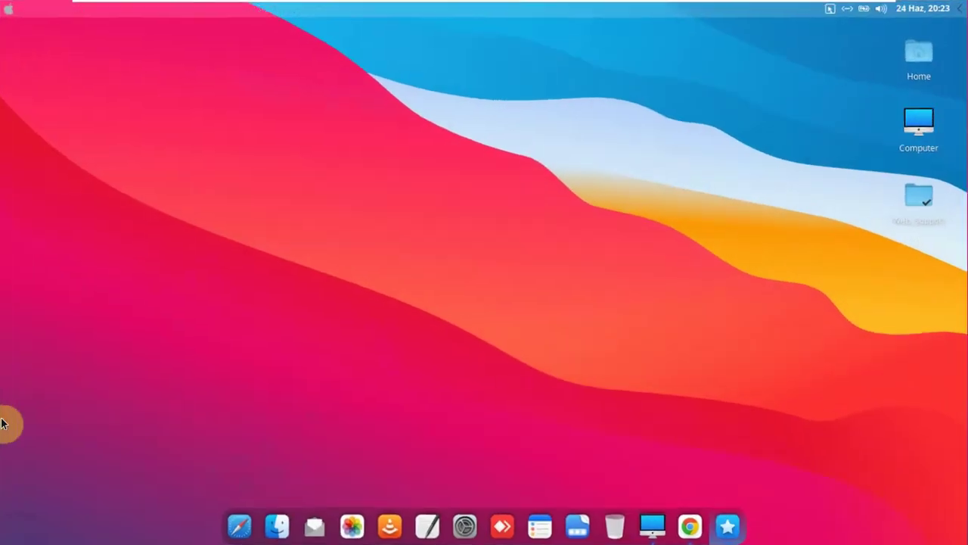
key("ctrl+alt+Down")
key("ctrl+alt+Down")
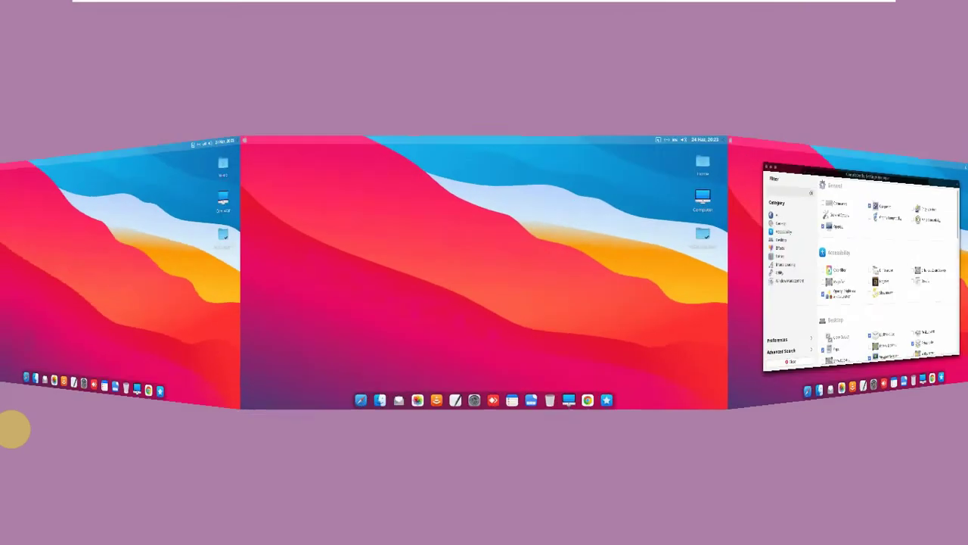
key("ctrl+alt+Down")
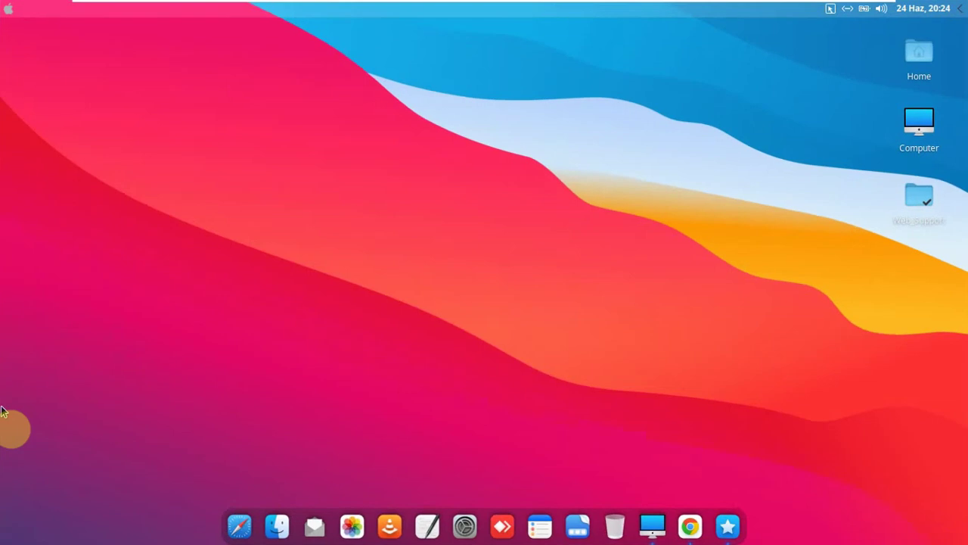
key("ctrl+alt+Down")
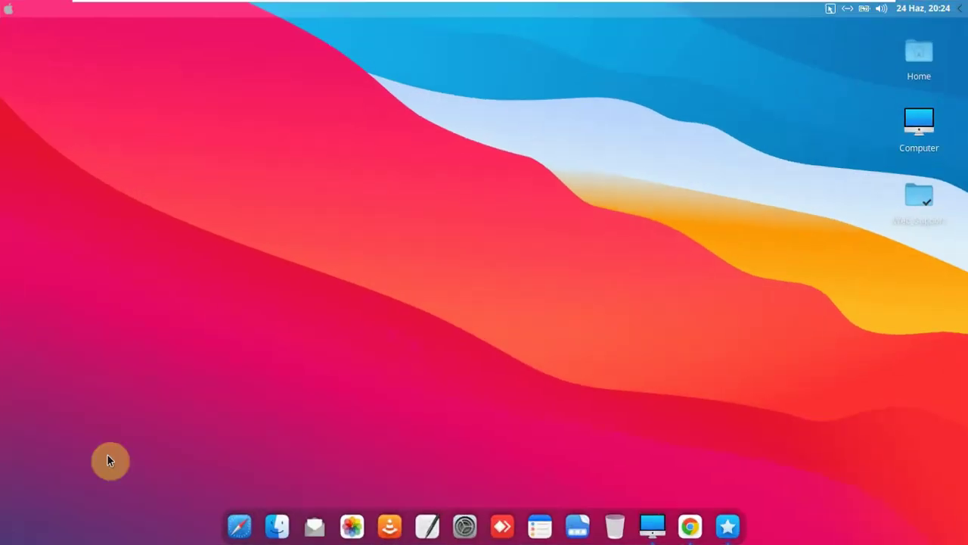
mouse_move(3, 541)
left_click(277, 257)
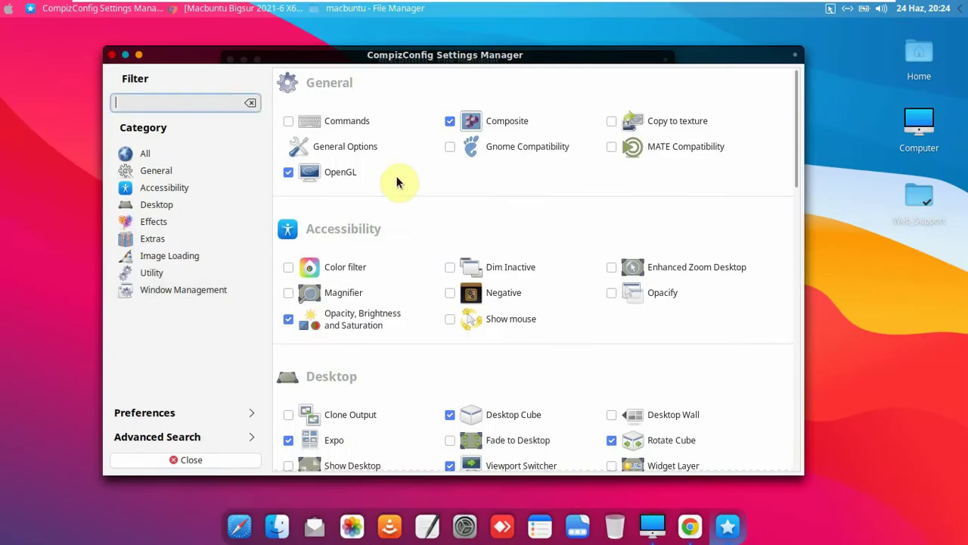
left_click_drag(496, 55, 501, 70)
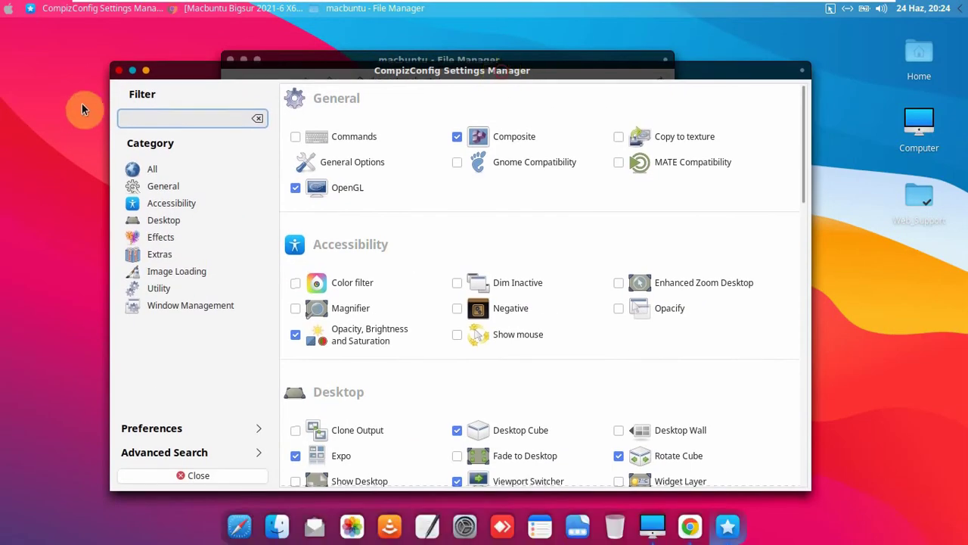
left_click(119, 72)
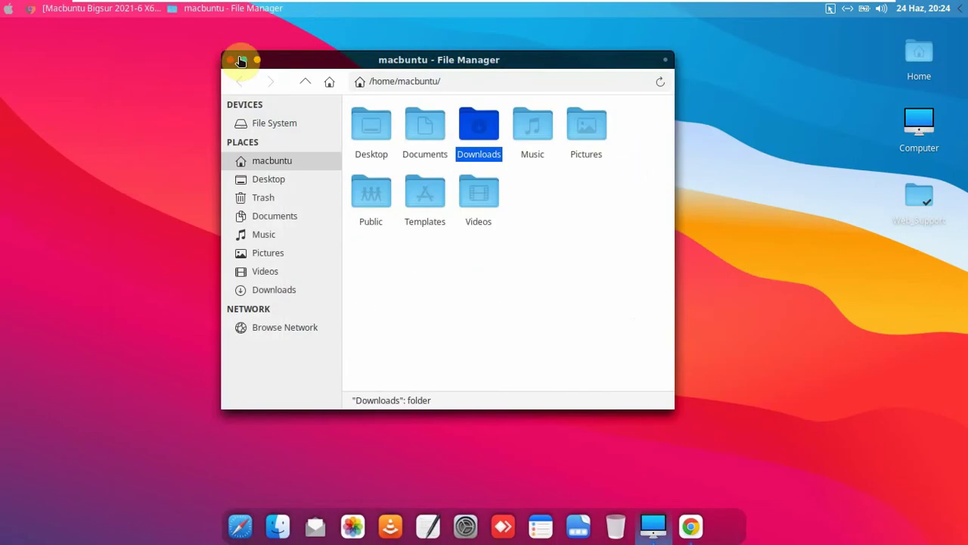
- Close the file manager, restore Chrome on its tnctr.com tab, then quit Chrome
left_click(232, 59)
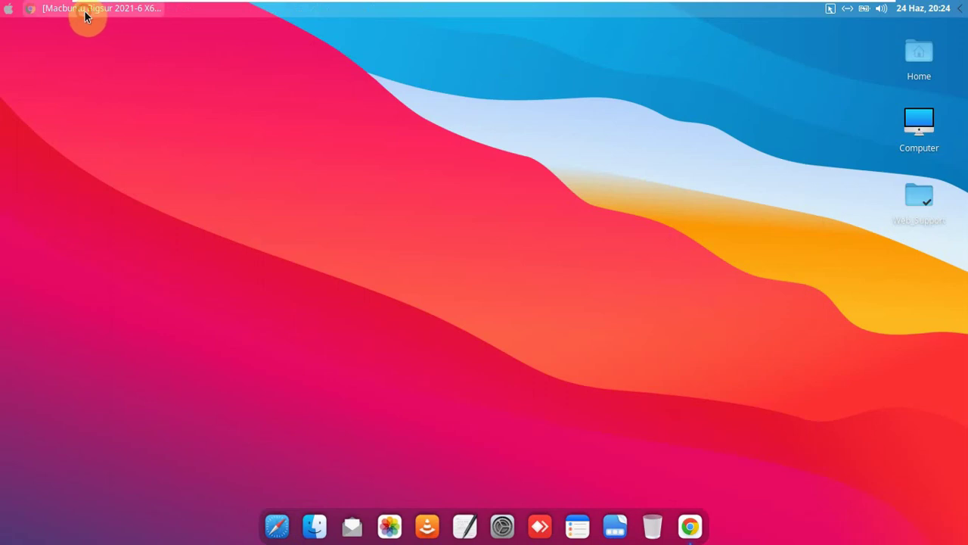
left_click(90, 10)
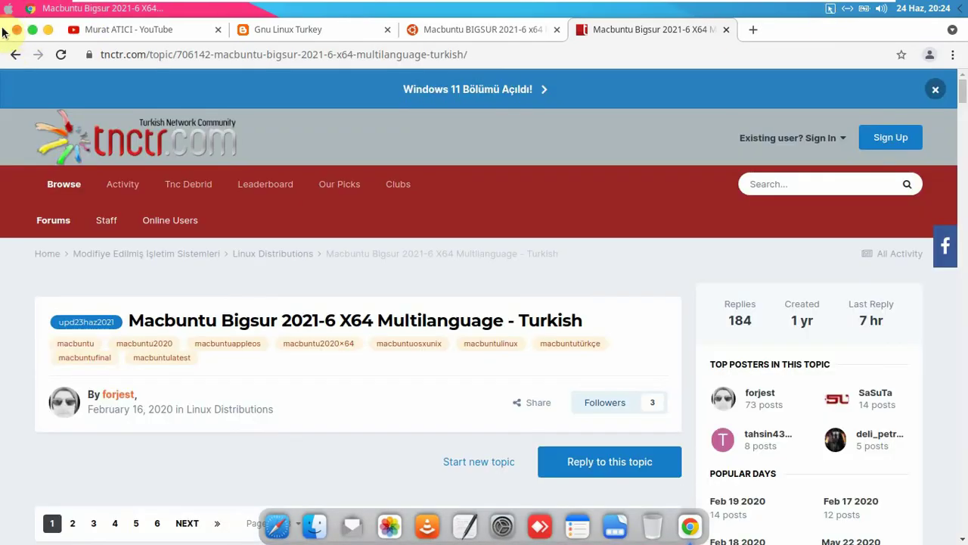
left_click(14, 30)
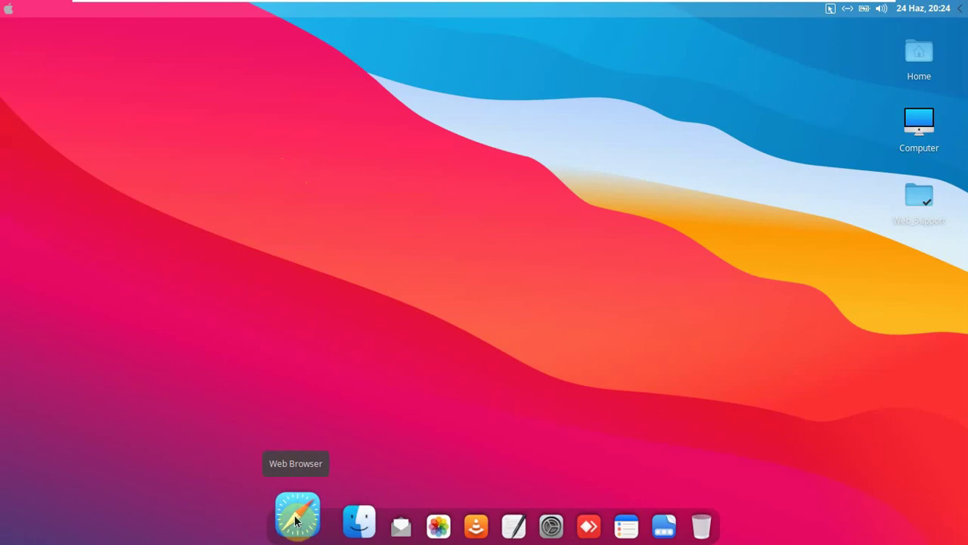
- Open the Appearance settings and switch the style to WhiteSur-dark
left_click(514, 518)
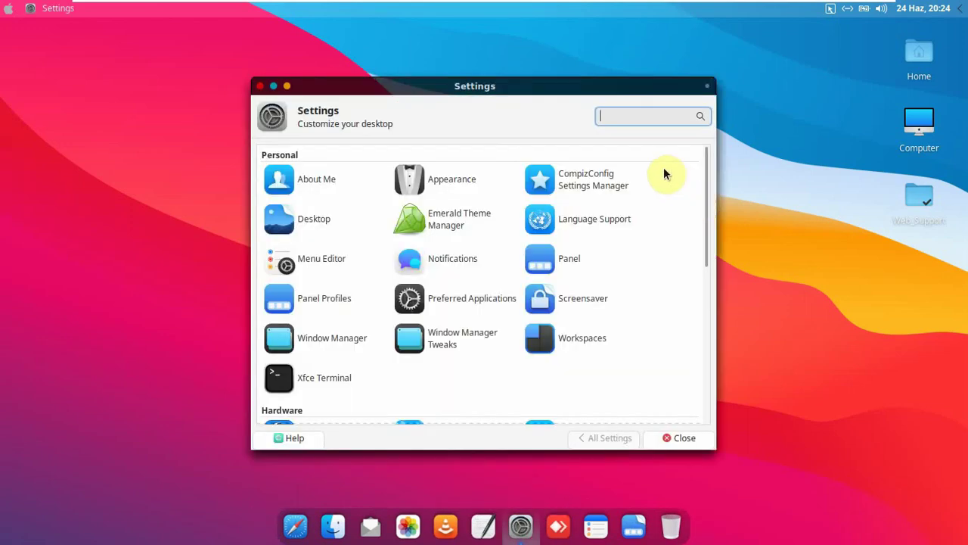
left_click(471, 177)
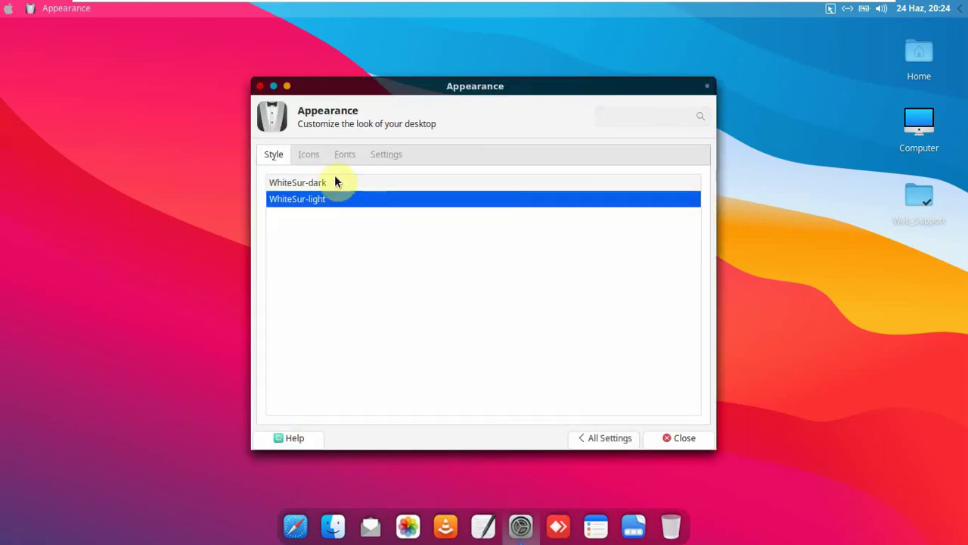
left_click(298, 184)
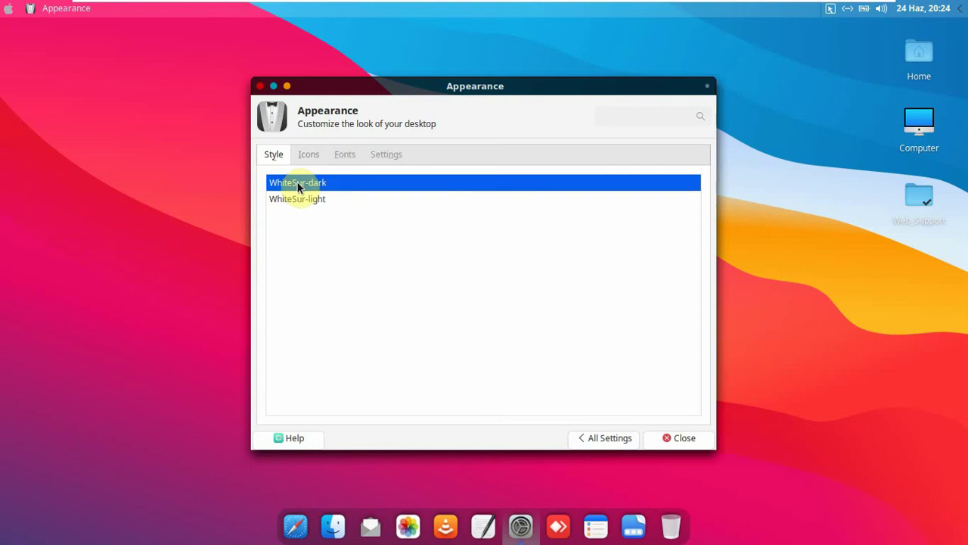
- Return the style to WhiteSur-light and view the Icons and Fonts tabs
left_click(8, 8)
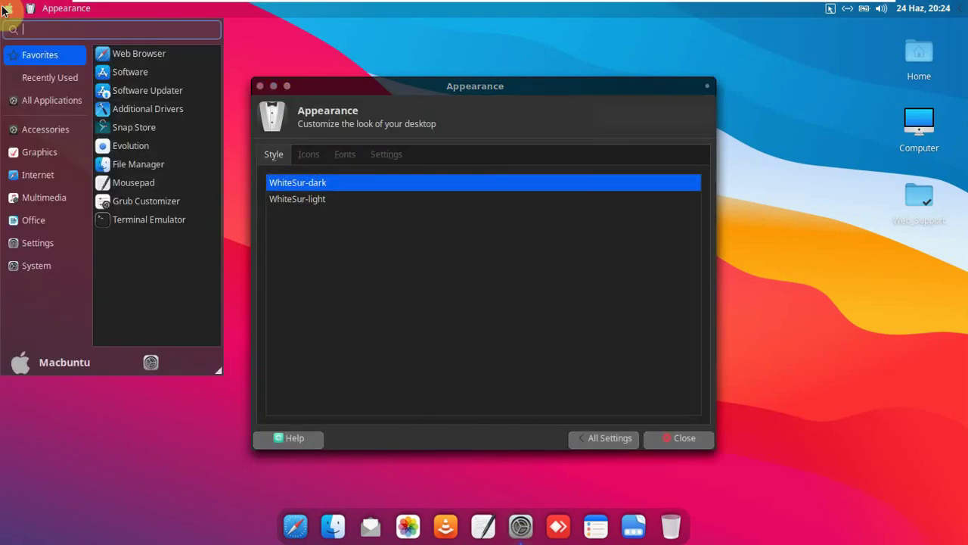
left_click(396, 60)
left_click(308, 198)
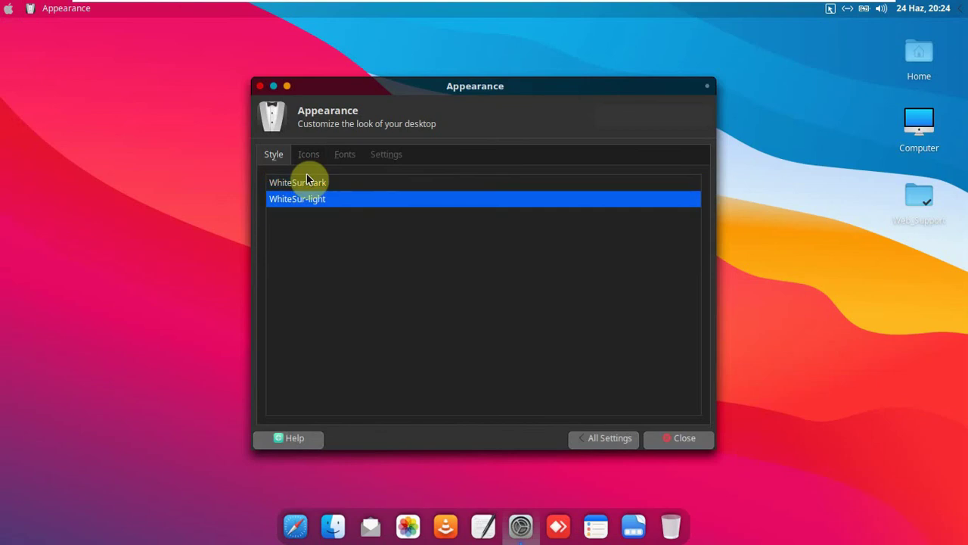
left_click(307, 155)
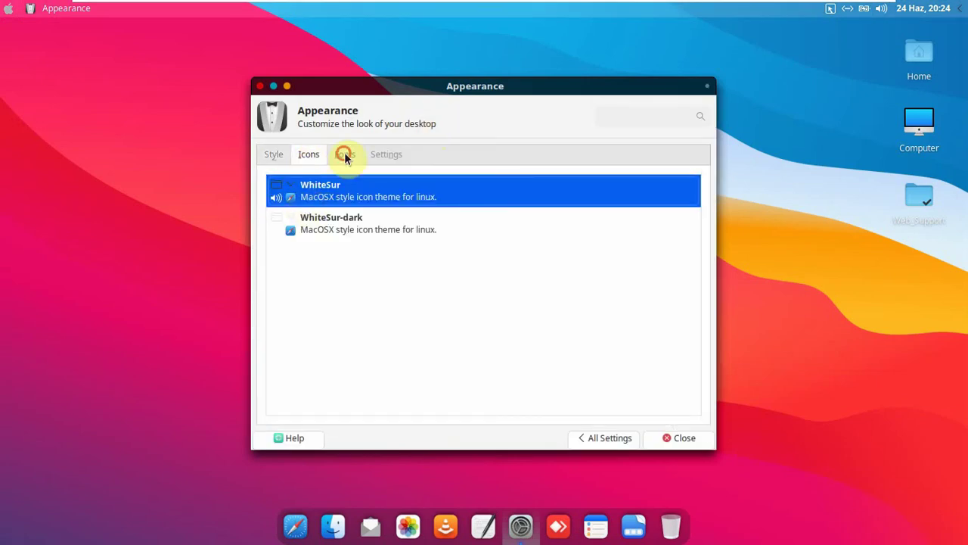
left_click(345, 155)
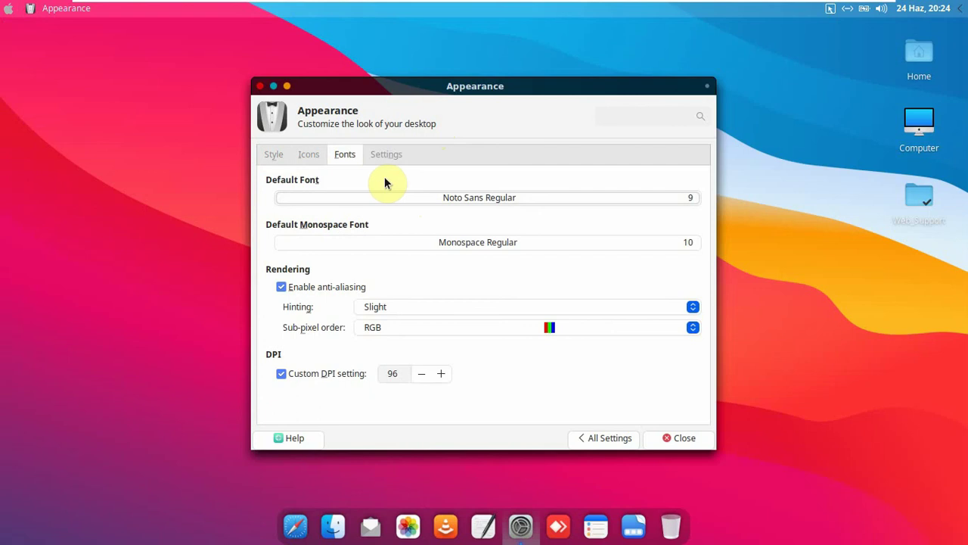
- Search 'liber' in the font chooser and set Liberation Sans Regular 9 as the default font
left_click(454, 203)
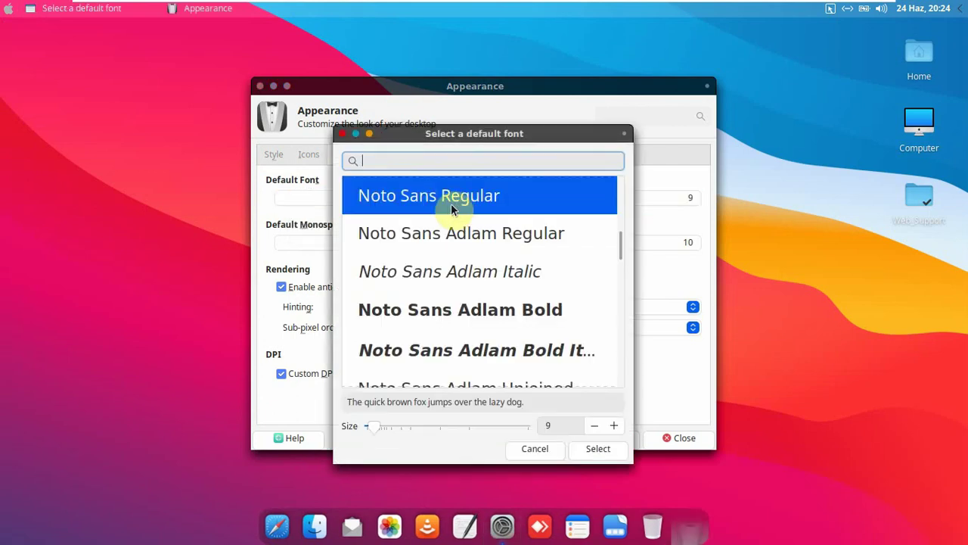
type("liberb")
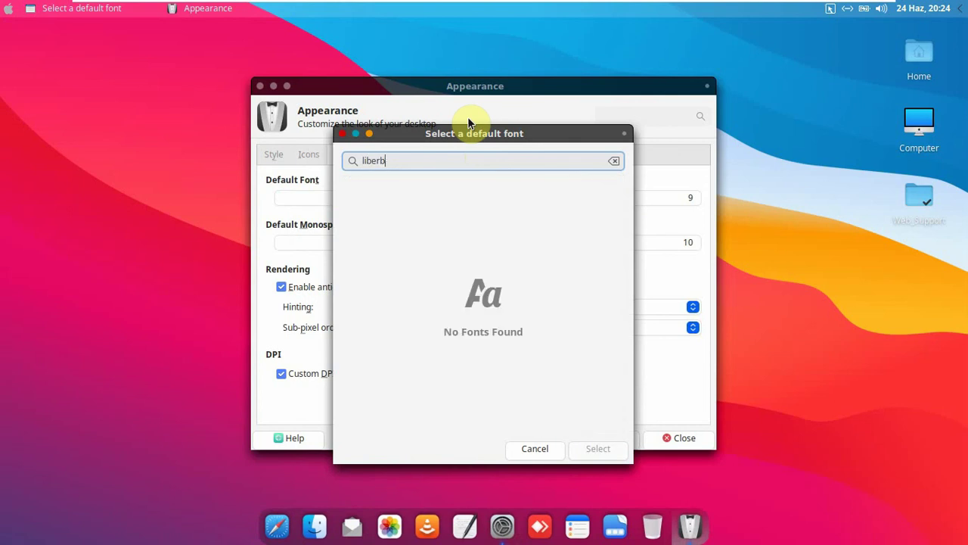
key("BackSpace")
type("na")
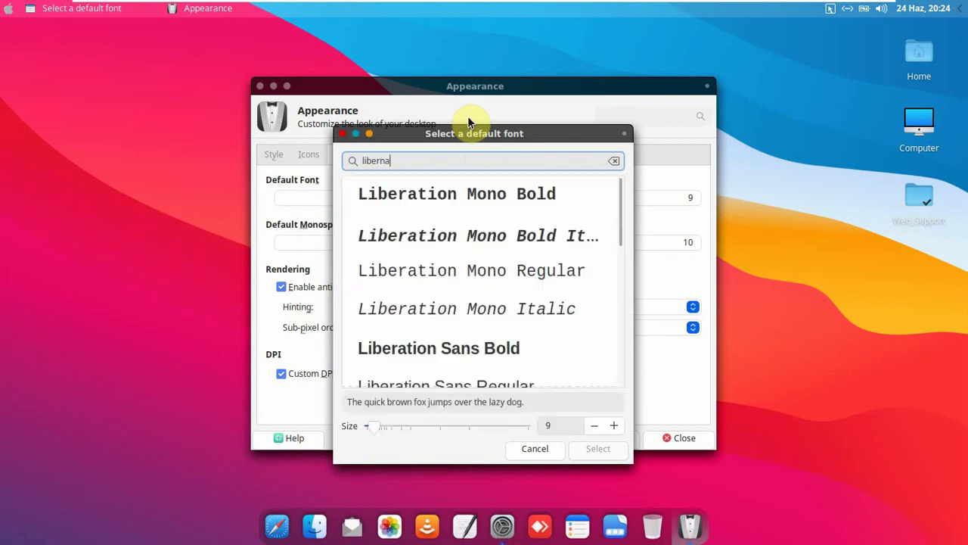
key("BackSpace")
key("BackSpace")
scroll(464, 237, "down", 1)
left_click(488, 363)
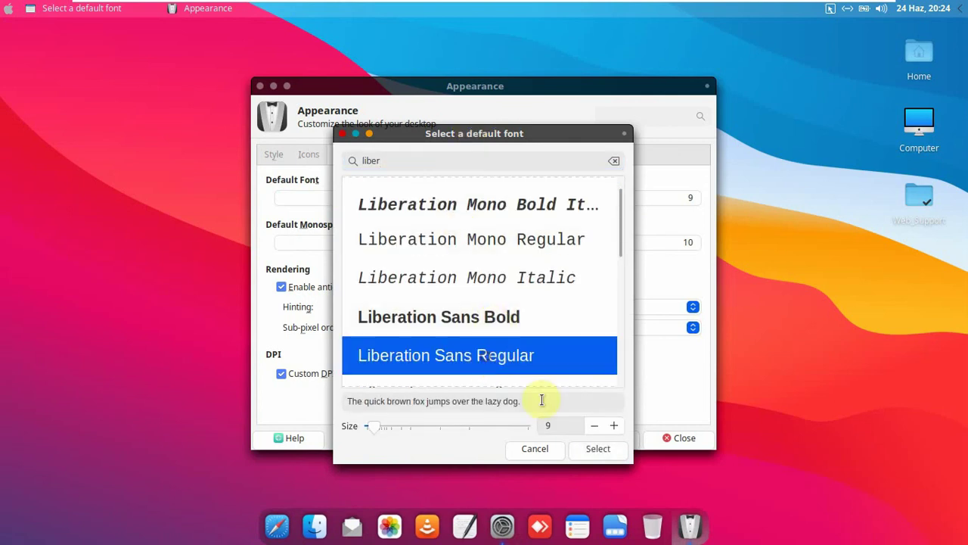
left_click(601, 449)
left_click(519, 195)
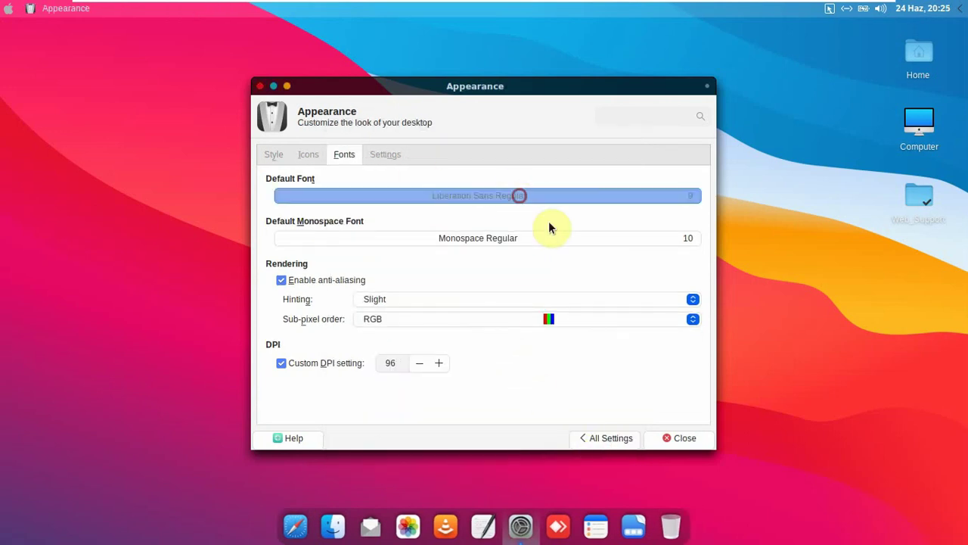
key("Escape")
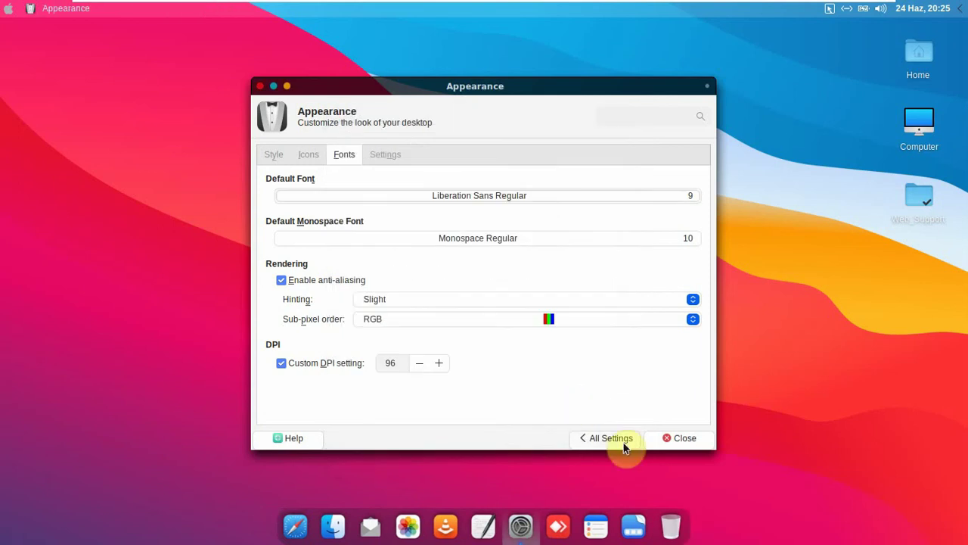
- Return to All Settings and open Session and Startup's Application Autostart list
left_click(623, 443)
scroll(558, 220, "down", 2)
scroll(620, 264, "up", 2)
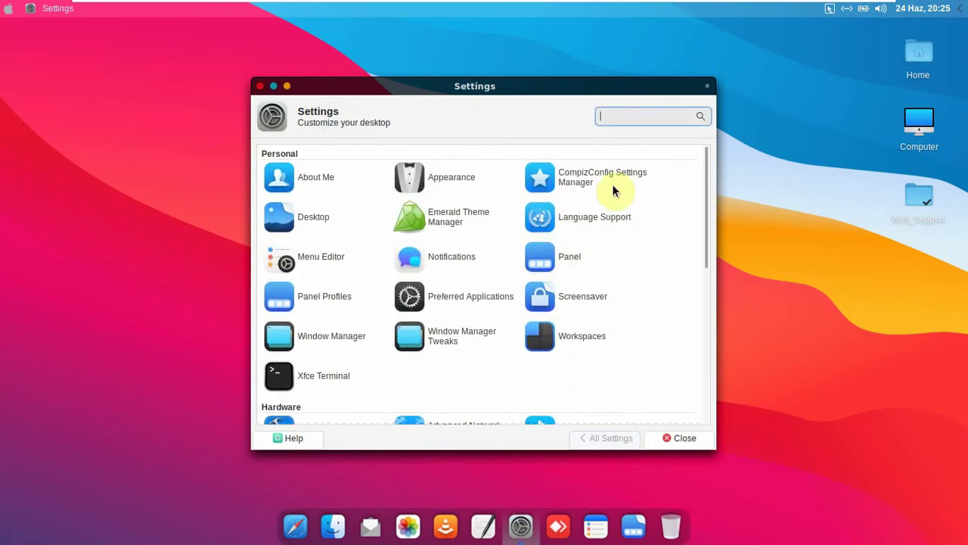
scroll(484, 224, "down", 3)
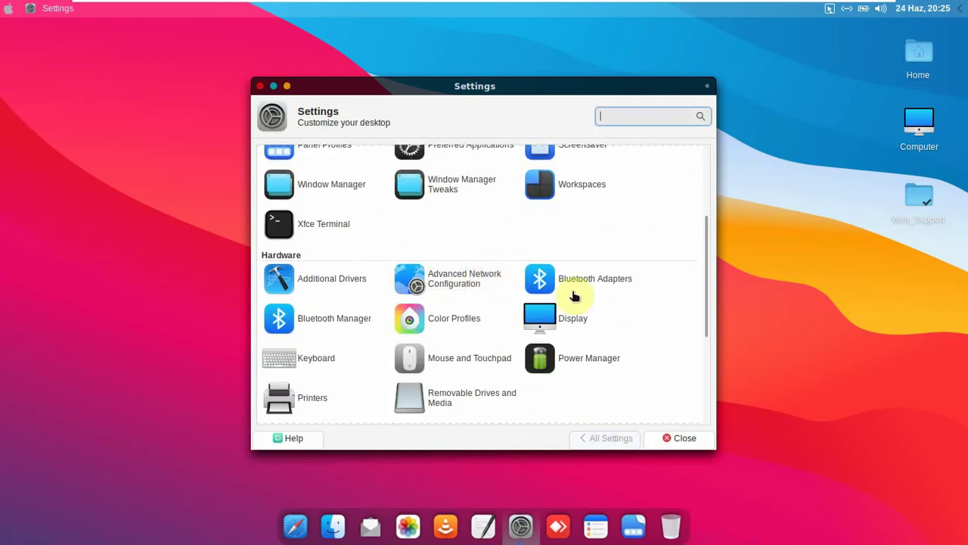
scroll(605, 314, "down", 3)
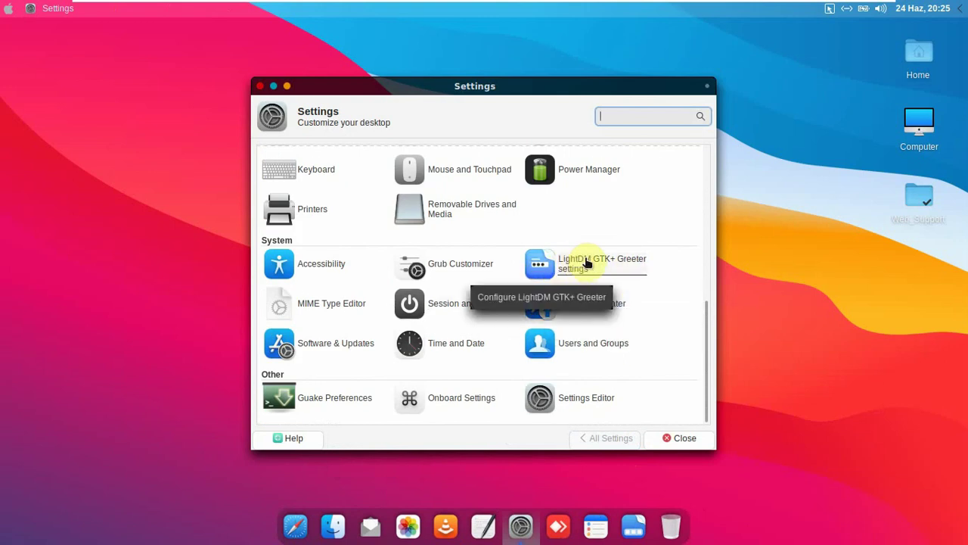
left_click(456, 304)
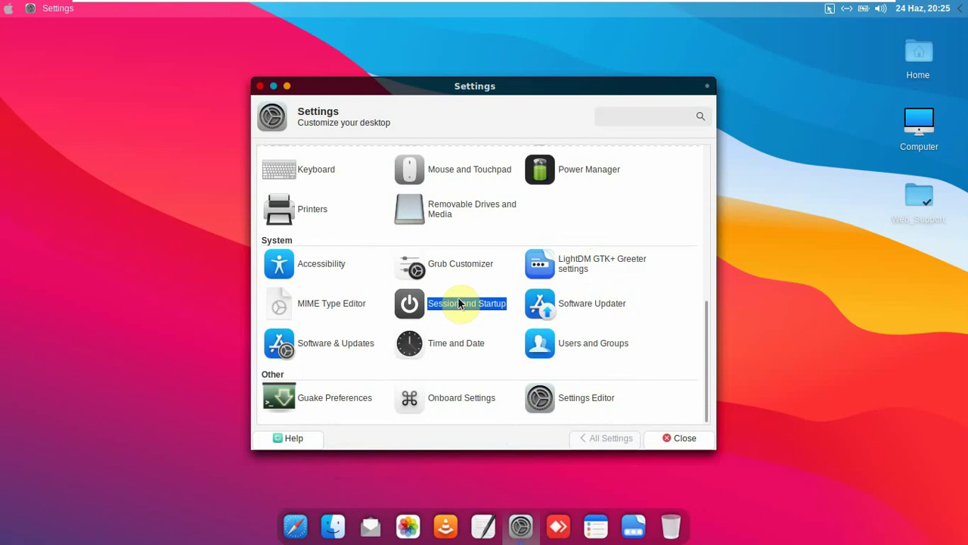
left_click(350, 154)
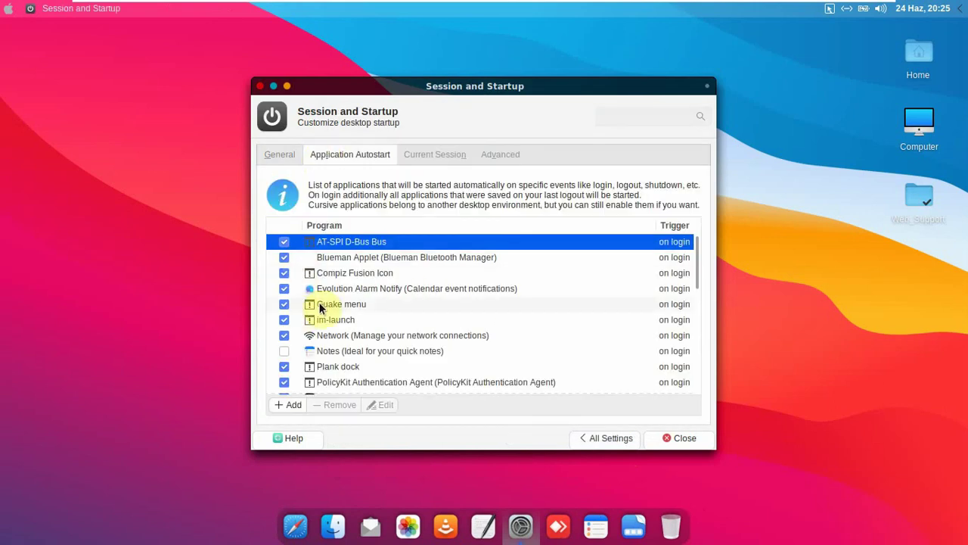
- Untick Print Queue Applet in autostart, leave Update Notifier off, and close the dialog
scroll(320, 307, "down", 1)
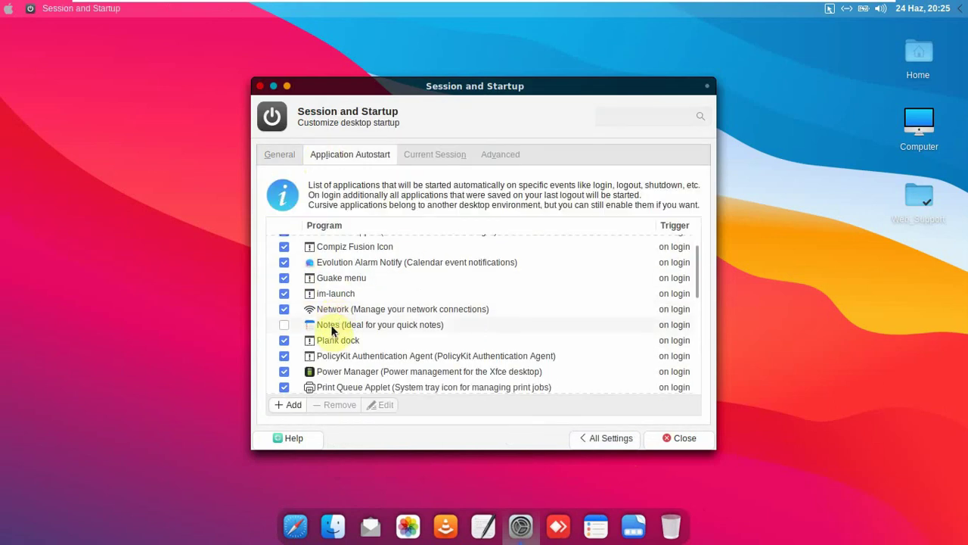
scroll(371, 326, "down", 4)
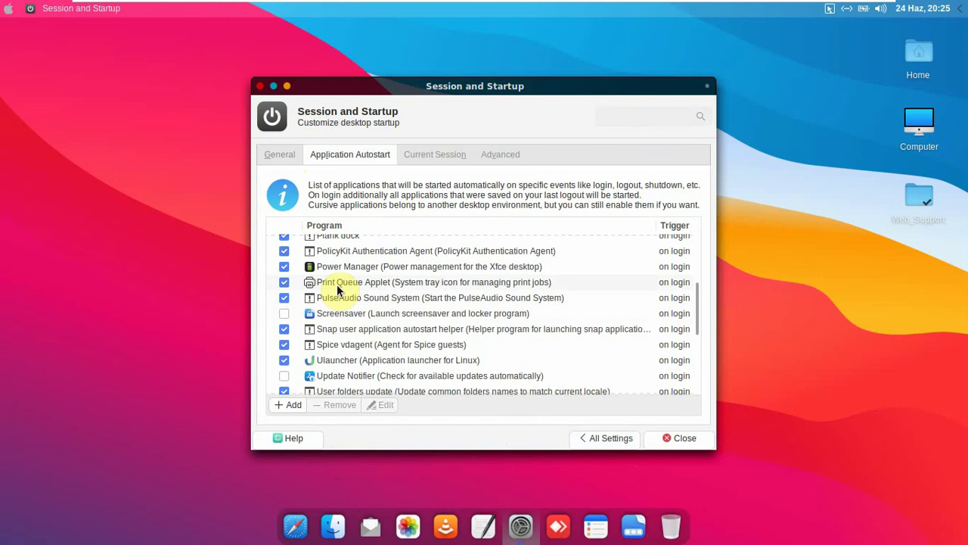
left_click(333, 314)
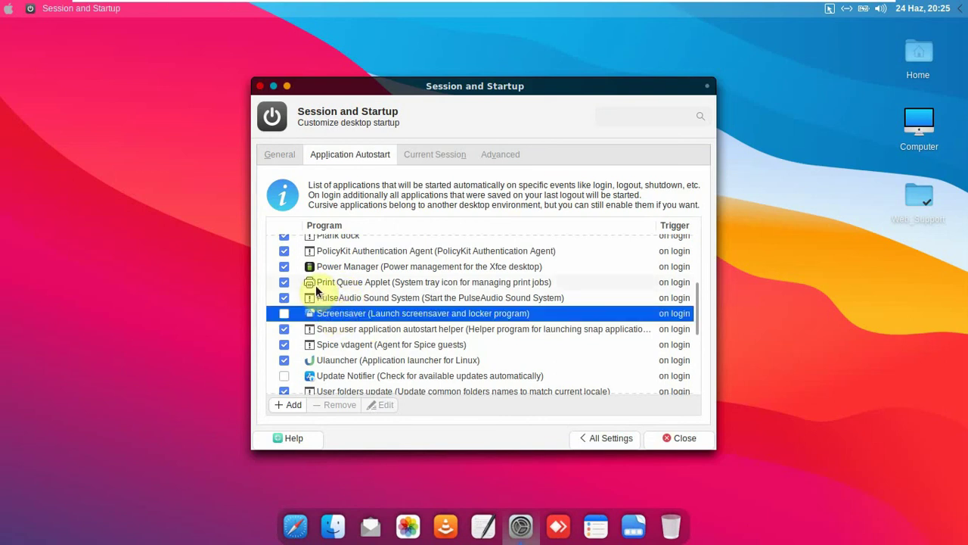
left_click(315, 283)
left_click(285, 283)
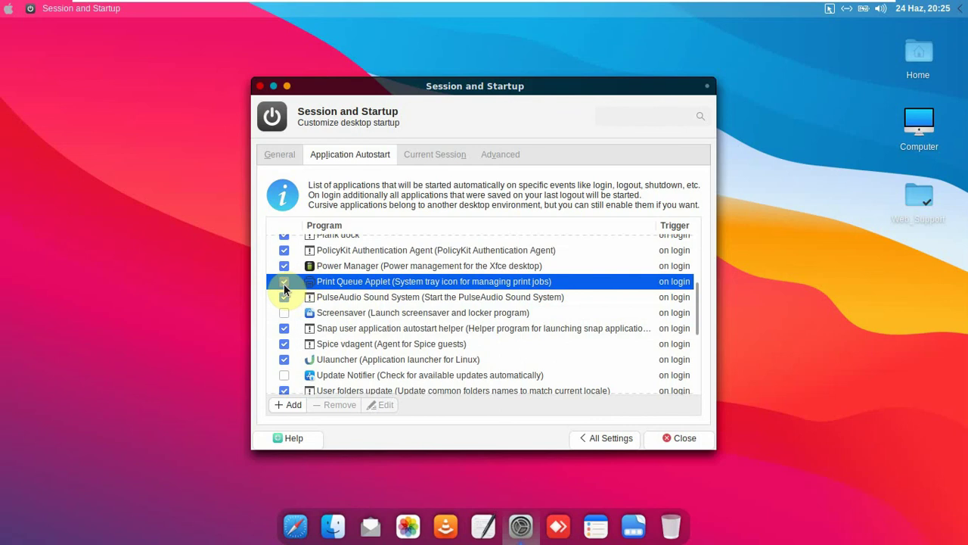
scroll(283, 283, "down", 2)
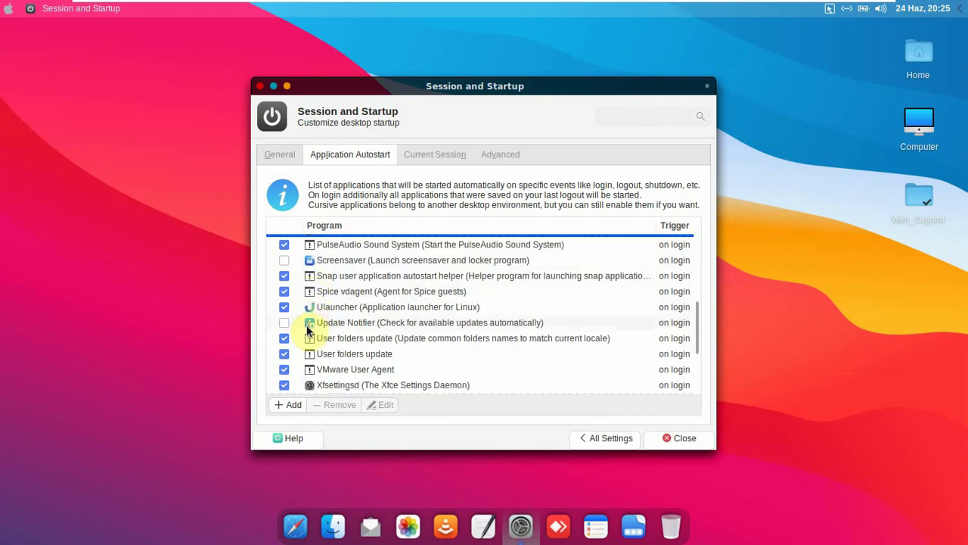
left_click(283, 322)
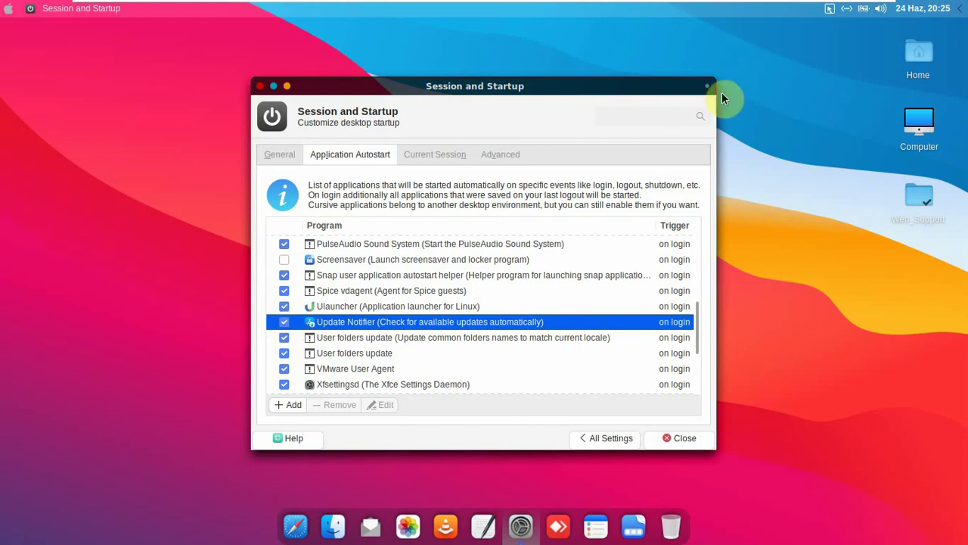
left_click(284, 324)
left_click(674, 438)
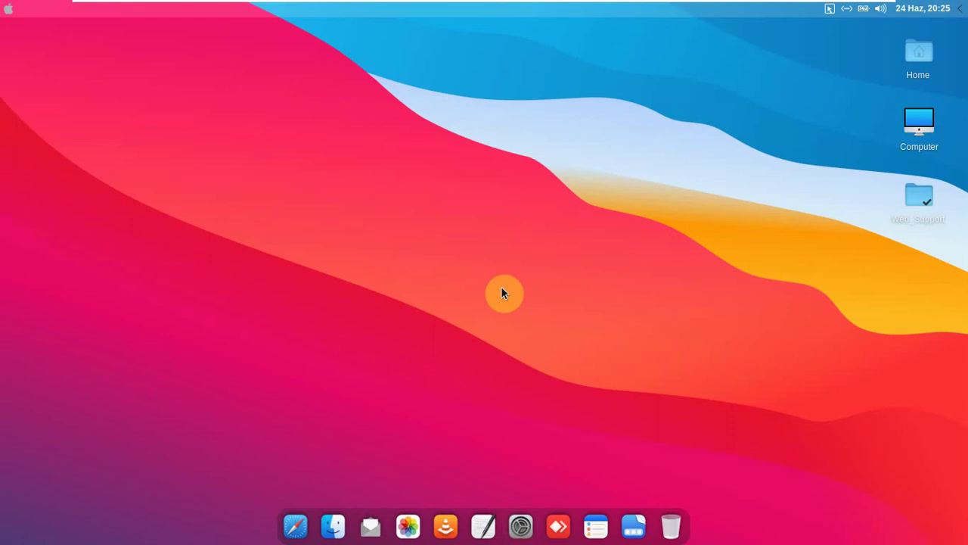
- Run sudo apt-get update in the Guake terminal and enter the account password
key("F12")
type("sudo")
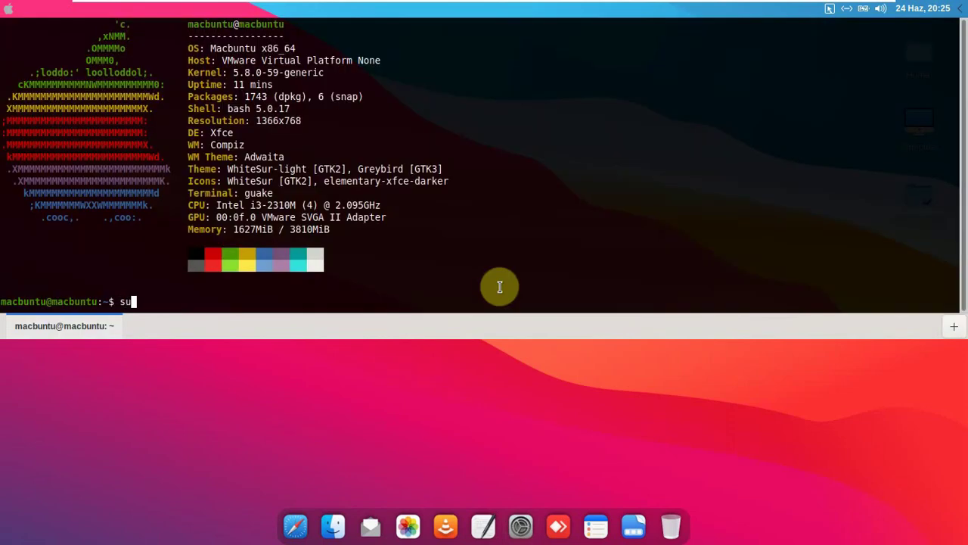
key("BackSpace")
key("BackSpace")
type("do apt-")
type("getr")
key("BackSpace")
type("update &&")
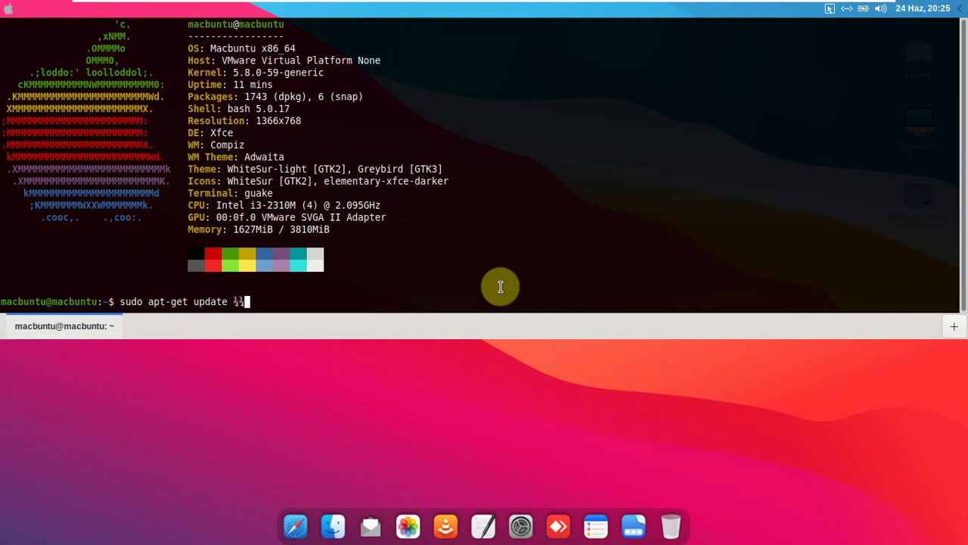
key("BackSpace")
type("&& sudo apt-get up")
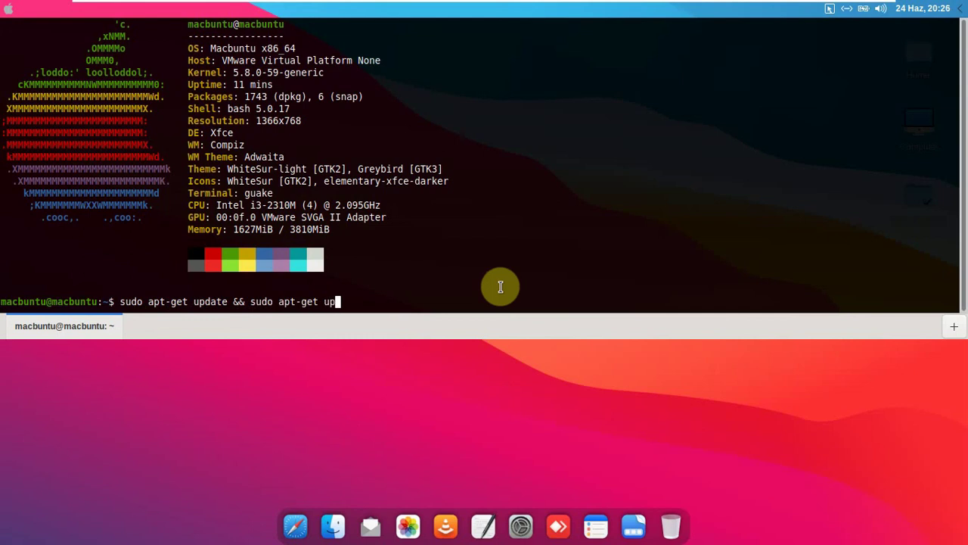
type("grade")
key("BackSpace")
key("BackSpace")
key("BackSpace")
key("BackSpace")
key("BackSpace")
key("BackSpace")
key("BackSpace")
key("BackSpace")
key("BackSpace")
key("BackSpace")
key("BackSpace")
key("BackSpace")
key("BackSpace")
key("BackSpace")
key("BackSpace")
key("BackSpace")
key("BackSpace")
key("BackSpace")
key("BackSpace")
key("BackSpace")
key("Return")
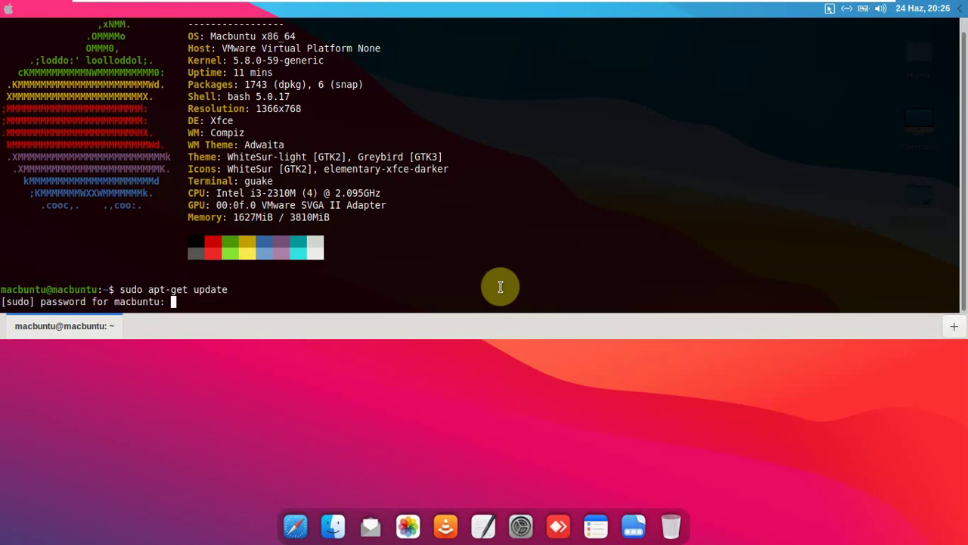
key("Return")
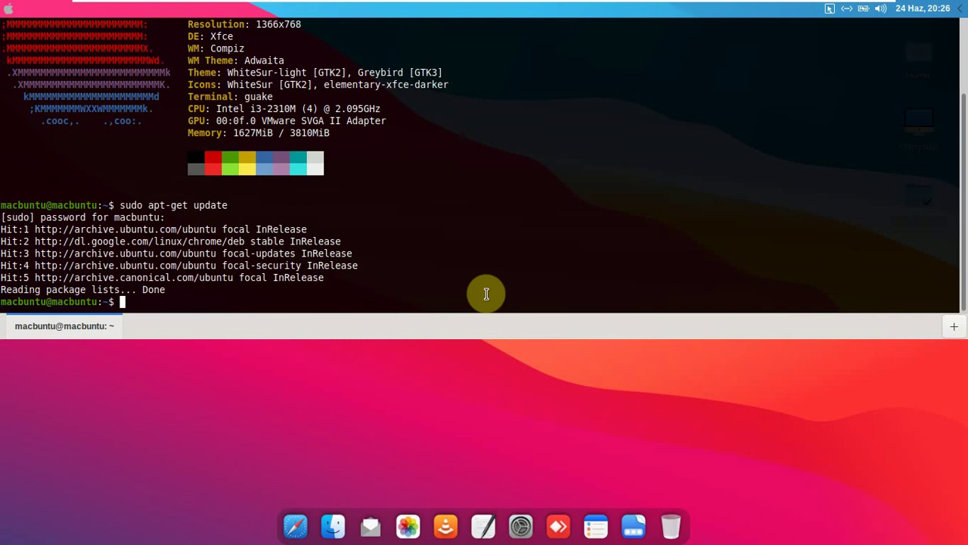
- Clear the terminal with clear and close it with exit
type("clear")
key("Return")
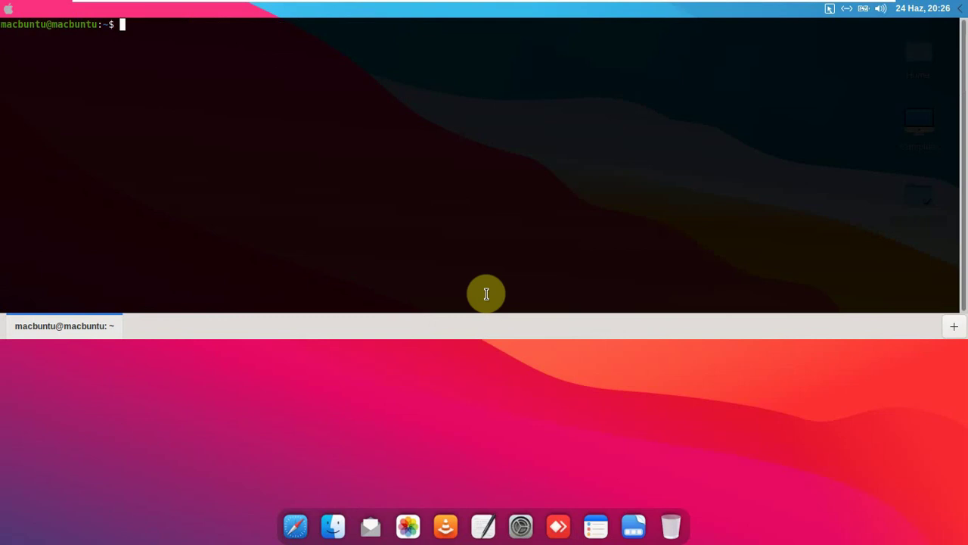
type("exit")
key("Return")
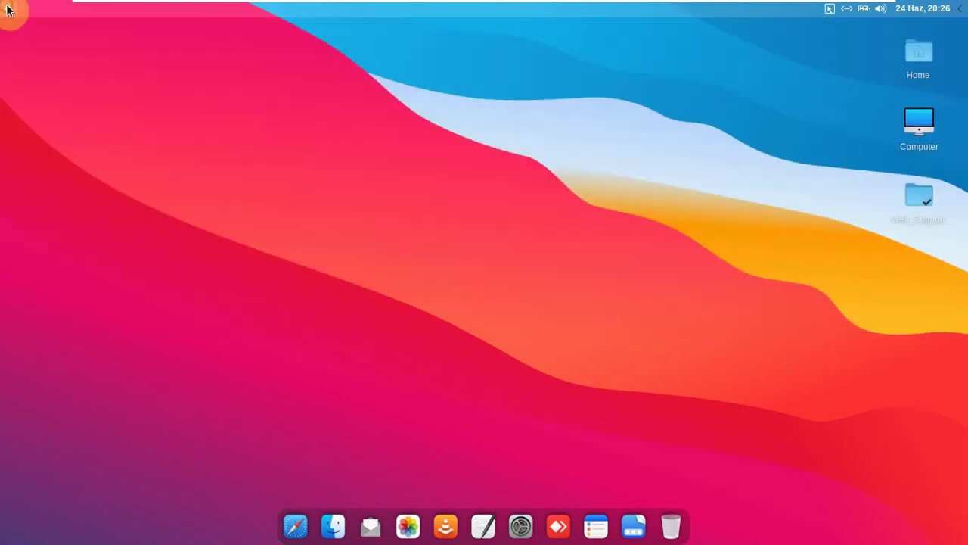
- Launch the Software store and glance at the Macbuntu virtual machine tab's options
left_click(7, 8)
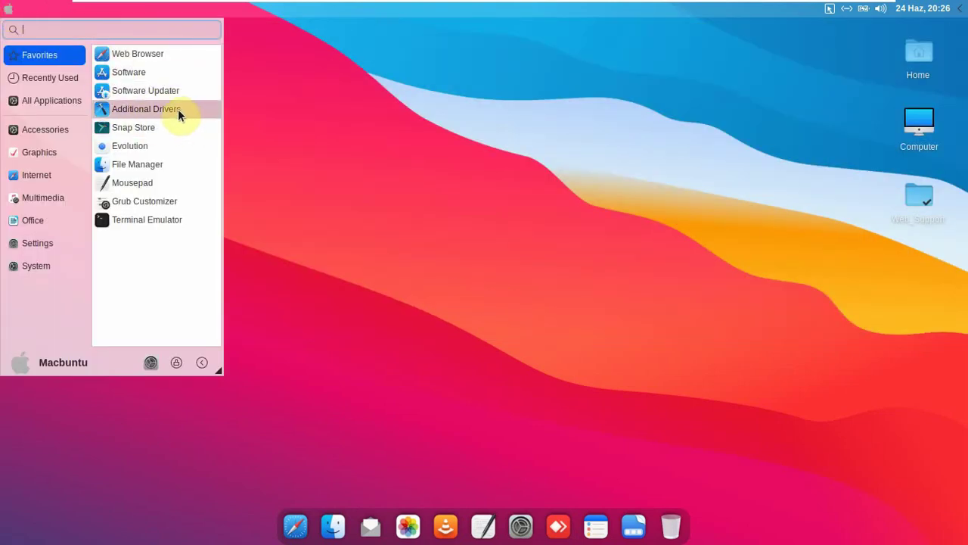
left_click(146, 75)
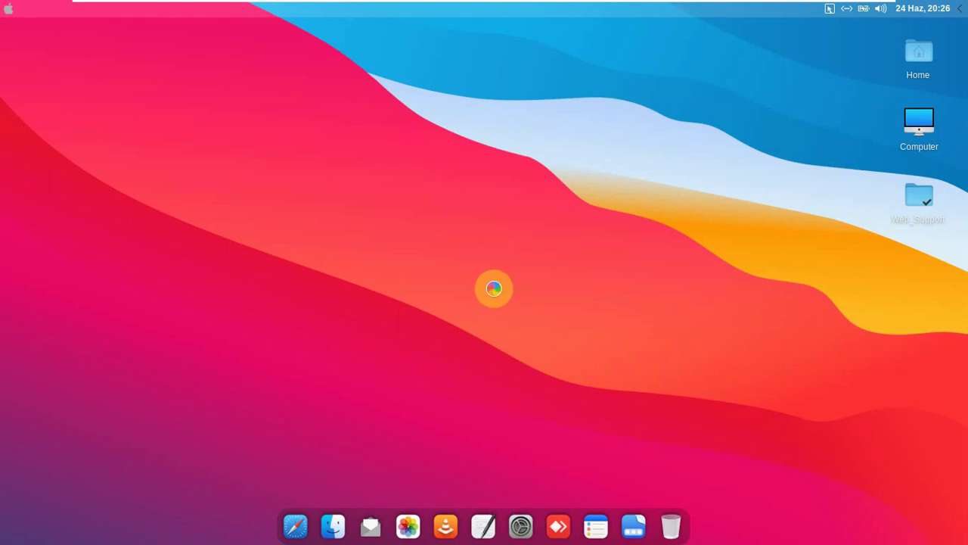
mouse_move(762, 25)
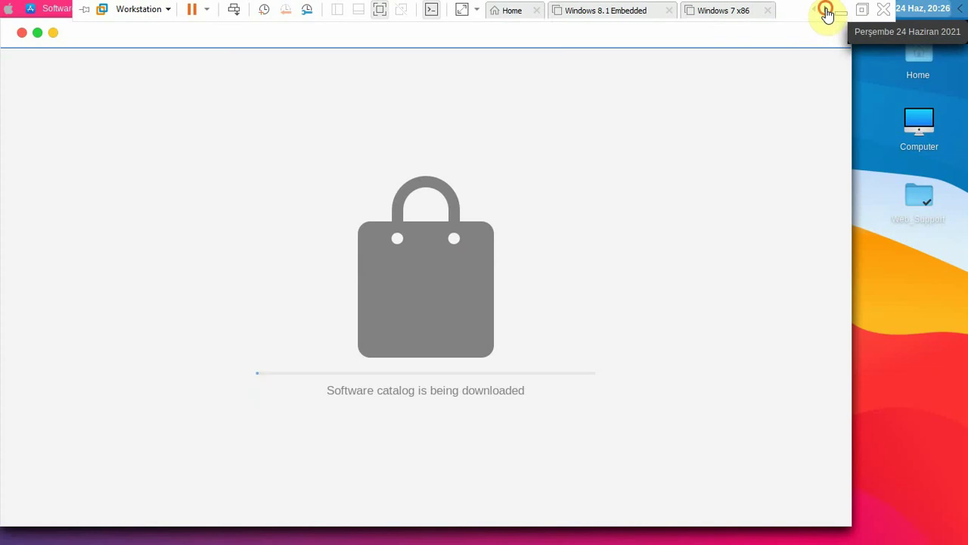
left_click(824, 11)
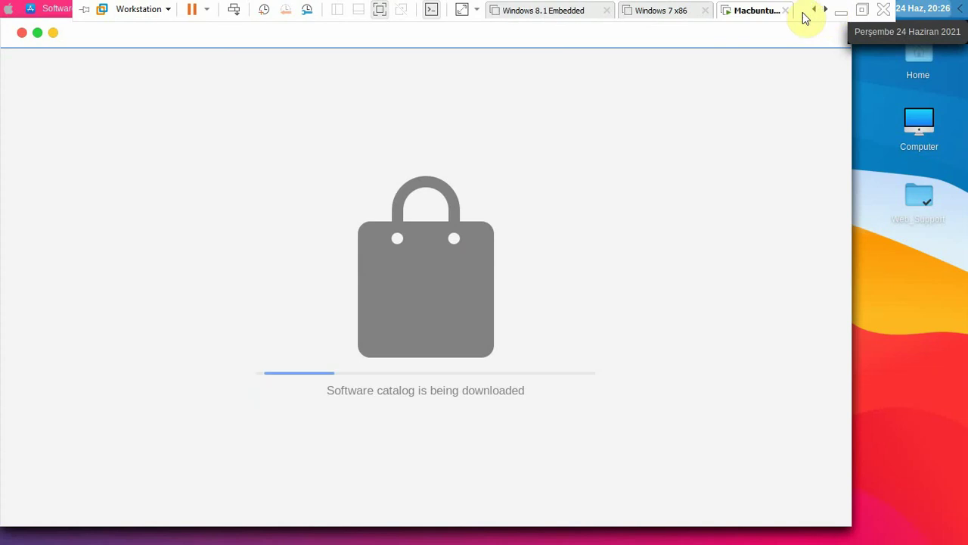
right_click(770, 13)
mouse_move(783, 64)
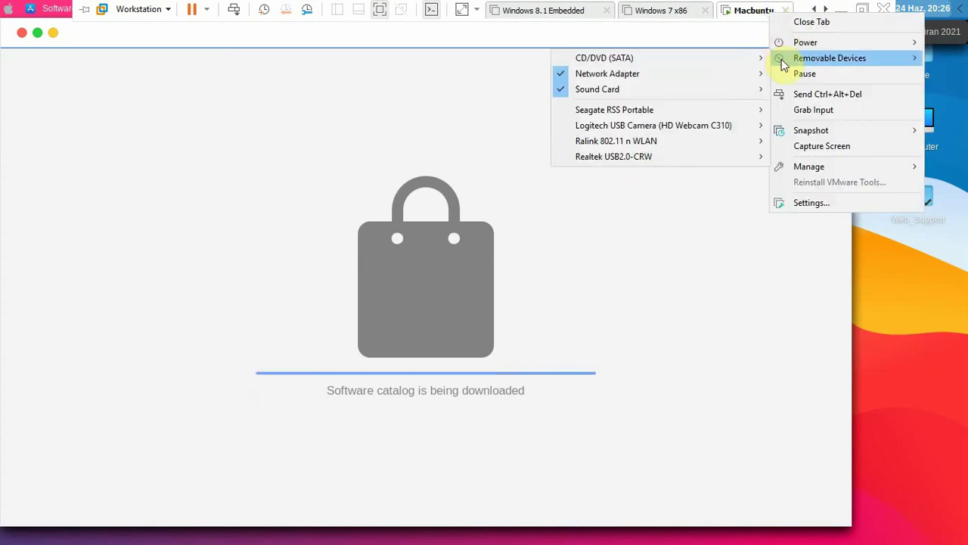
left_click(752, 20)
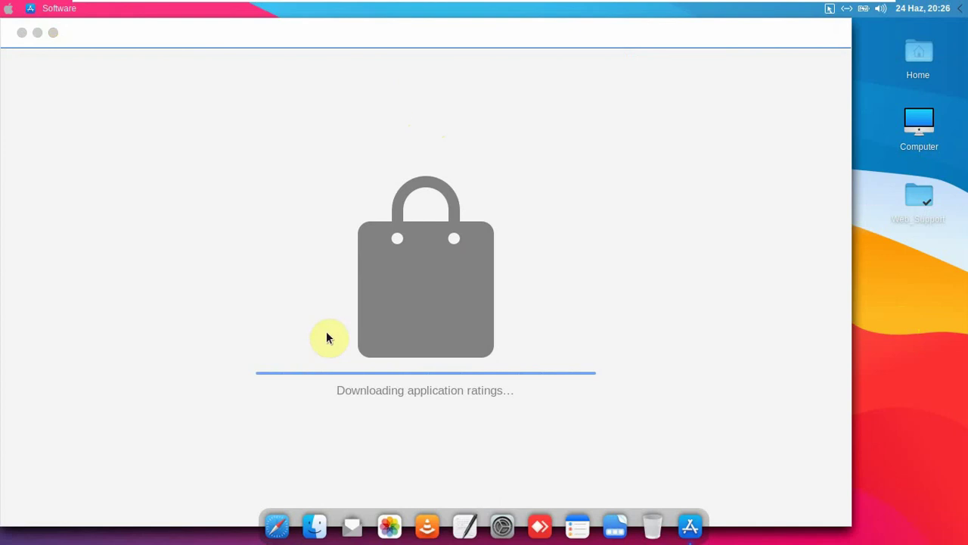
- Browse the Audio & Video apps like VLC and Audacity, then close the Software store
left_click_drag(143, 32, 198, 31)
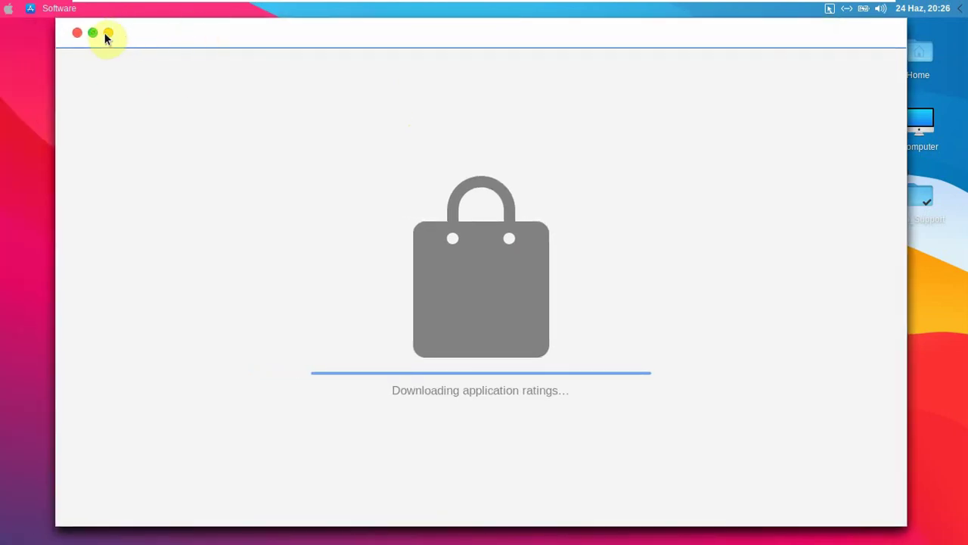
mouse_move(107, 38)
left_mouse_down()
mouse_move(86, 52)
mouse_move(103, 19)
left_mouse_up()
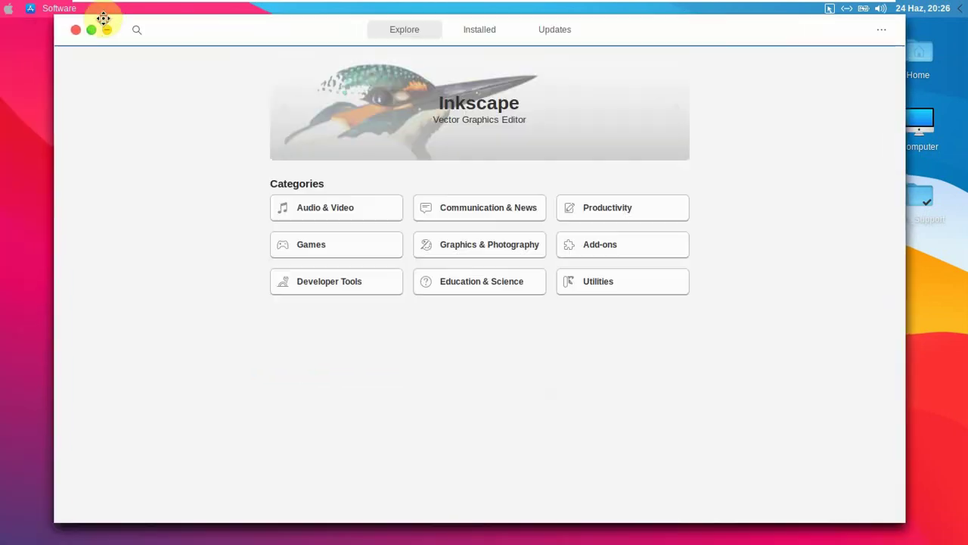
left_click(382, 211)
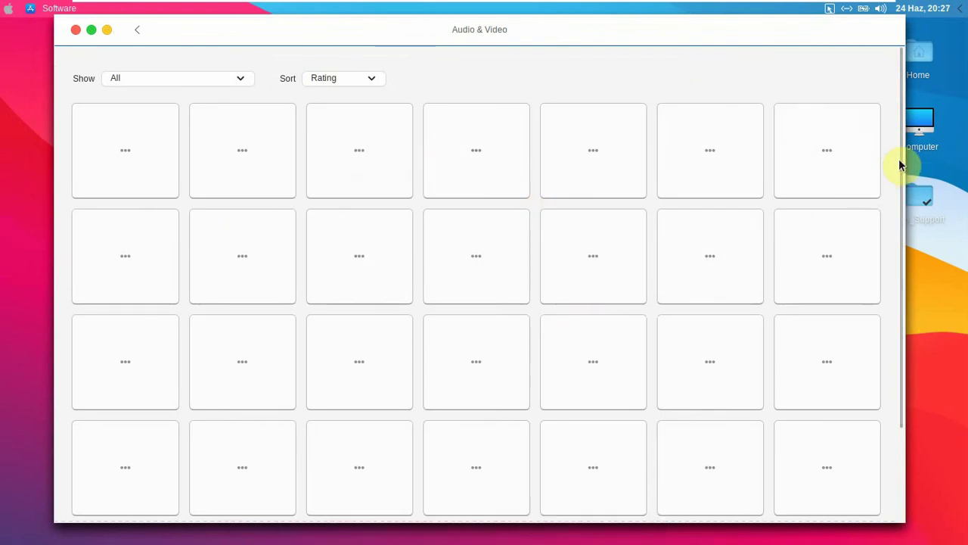
left_click_drag(903, 161, 903, 138)
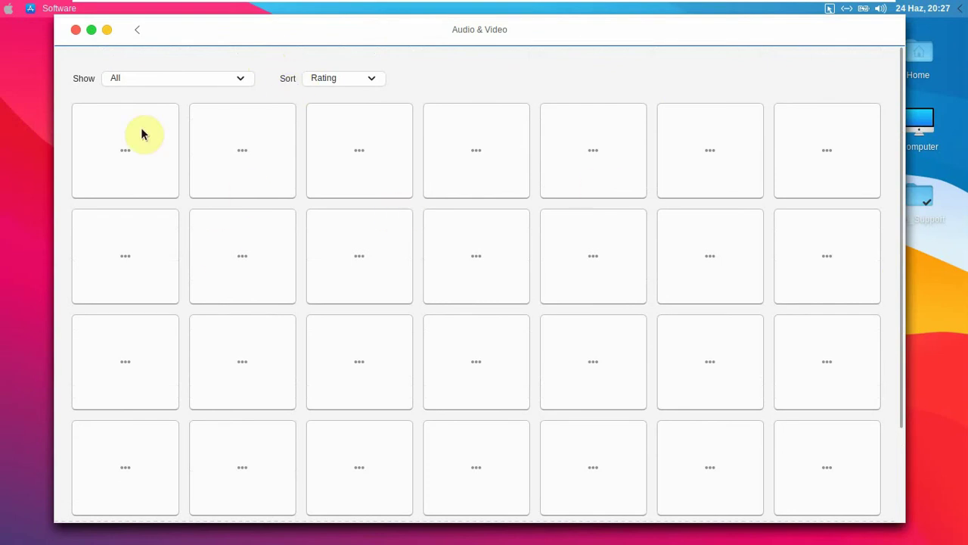
scroll(706, 233, "down", 10)
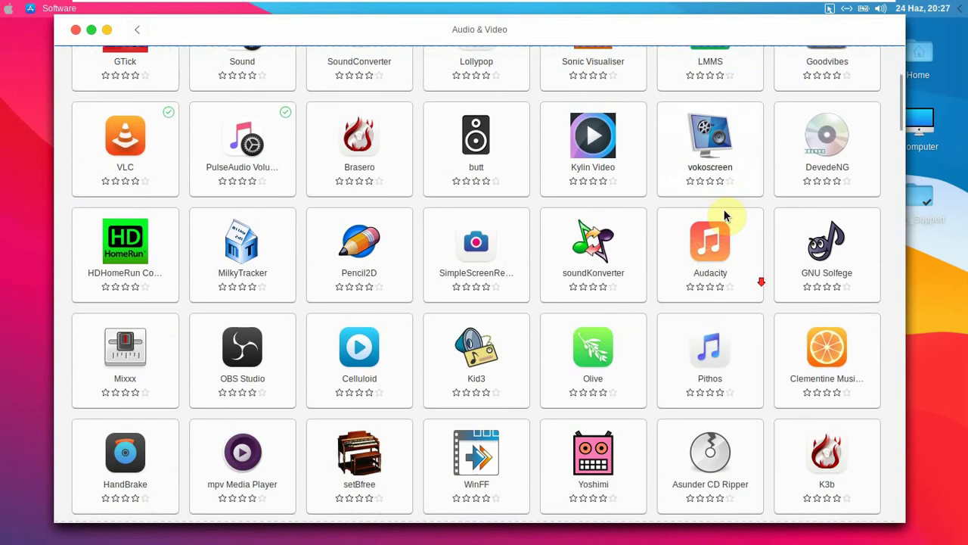
scroll(696, 250, "down", 5)
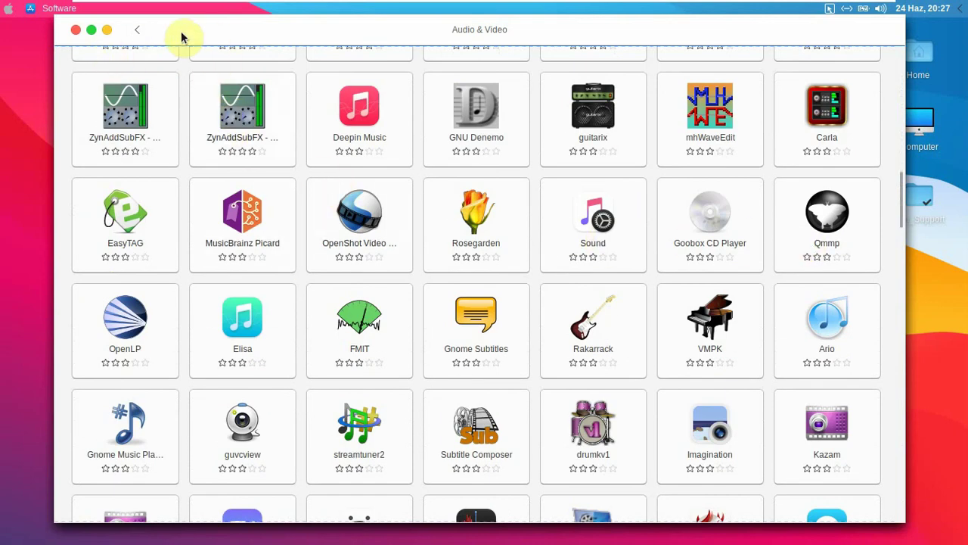
left_click(139, 30)
left_click(75, 30)
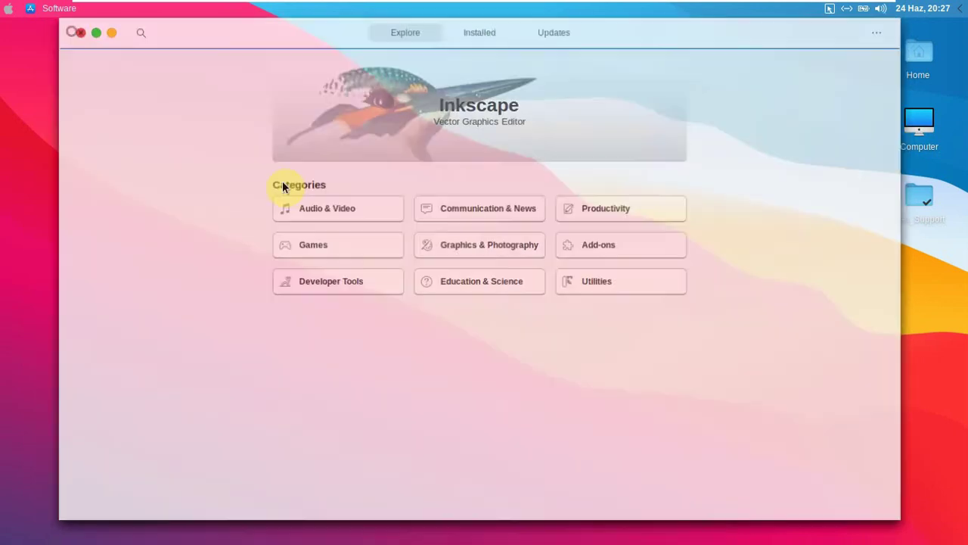
- Launch BleachBit from the System category of the applications menu
left_click(6, 8)
left_click(55, 268)
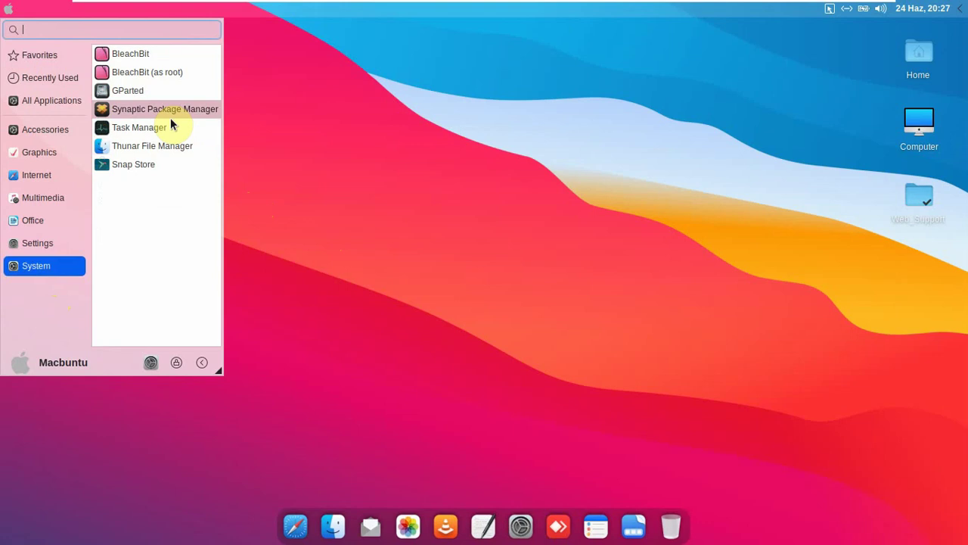
left_click(152, 58)
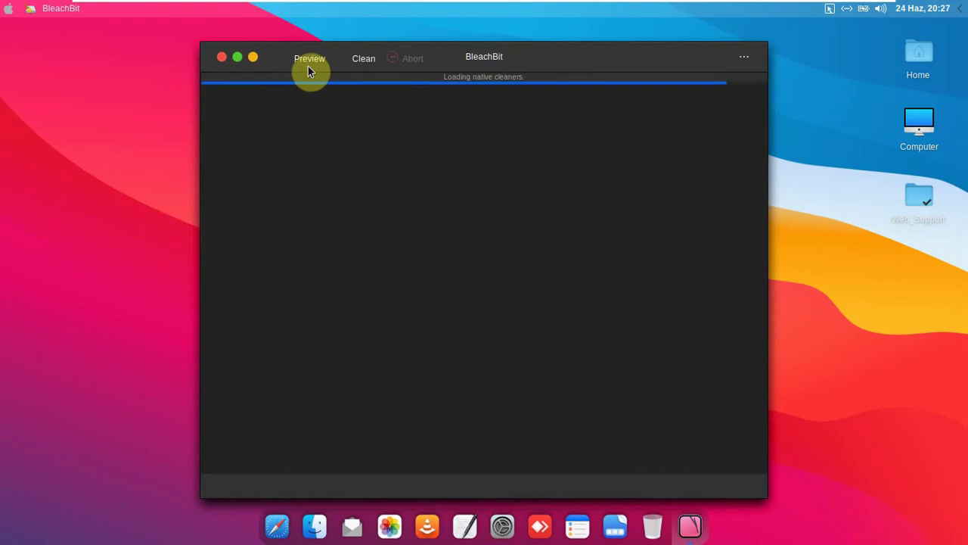
- Preview the cleanup showing 195,3MB from 314 files, then close BleachBit
left_click(309, 62)
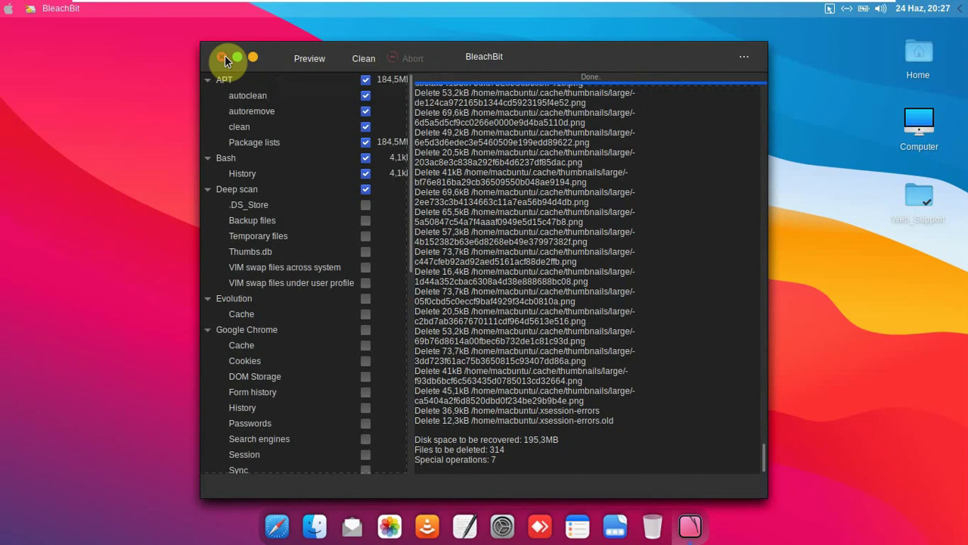
left_click(220, 57)
left_click(8, 8)
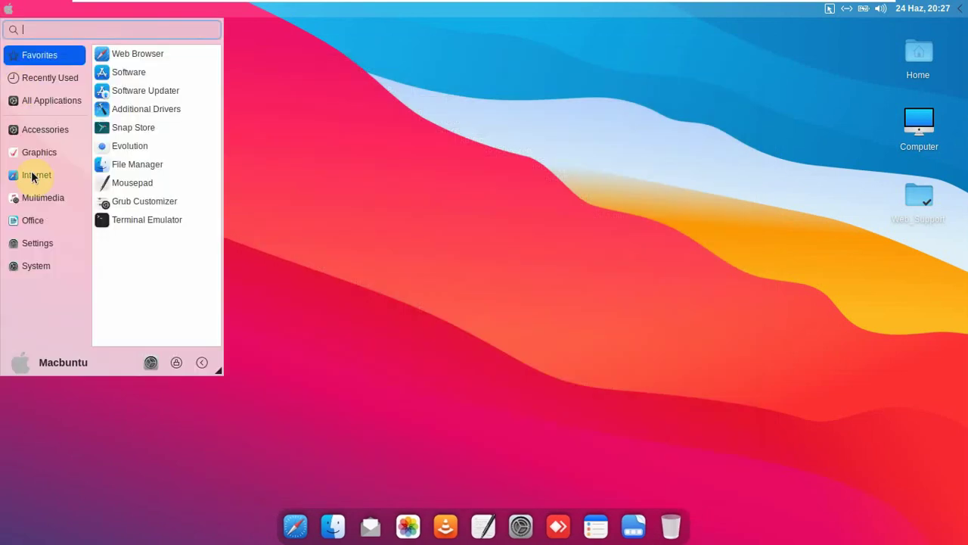
- Browse the System and neighbouring menu categories, then click the desktop to close the menu
left_click(42, 265)
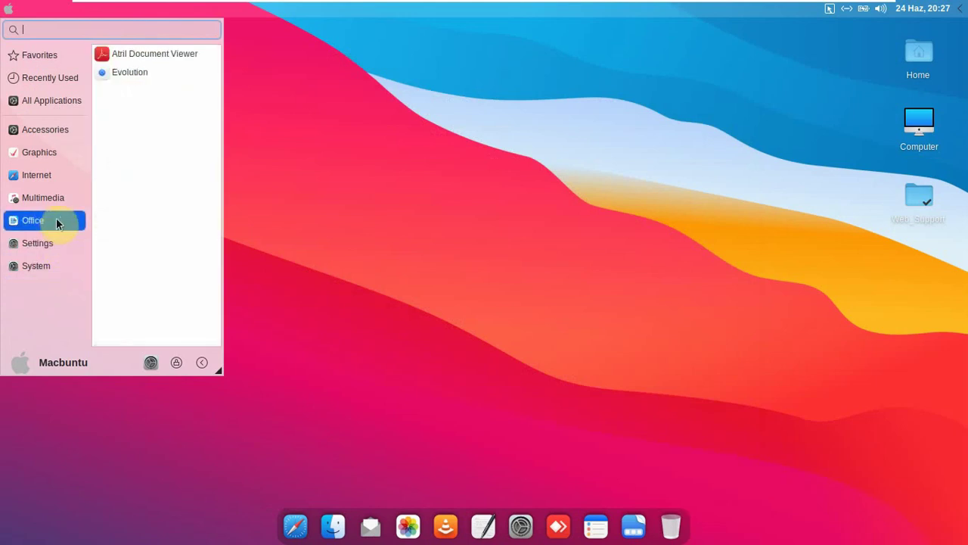
mouse_move(60, 204)
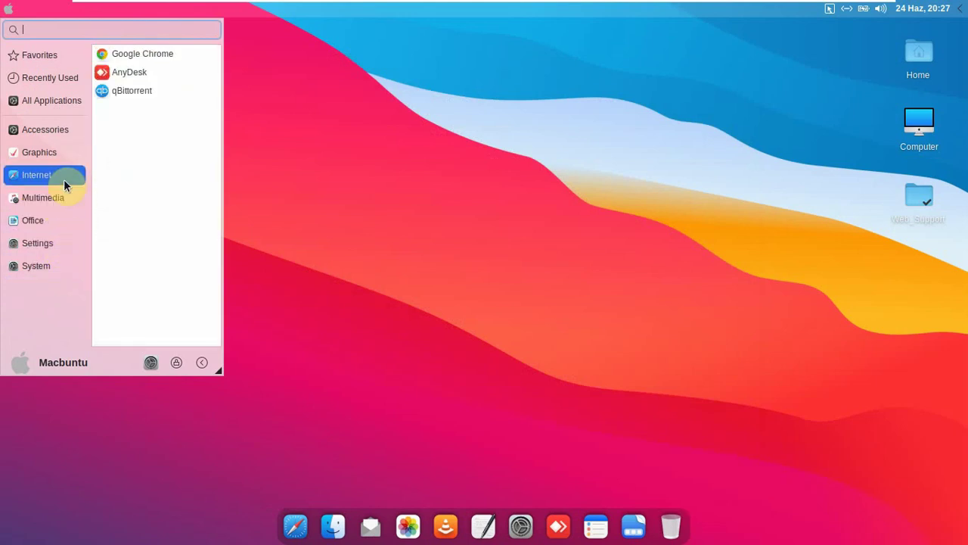
mouse_move(61, 162)
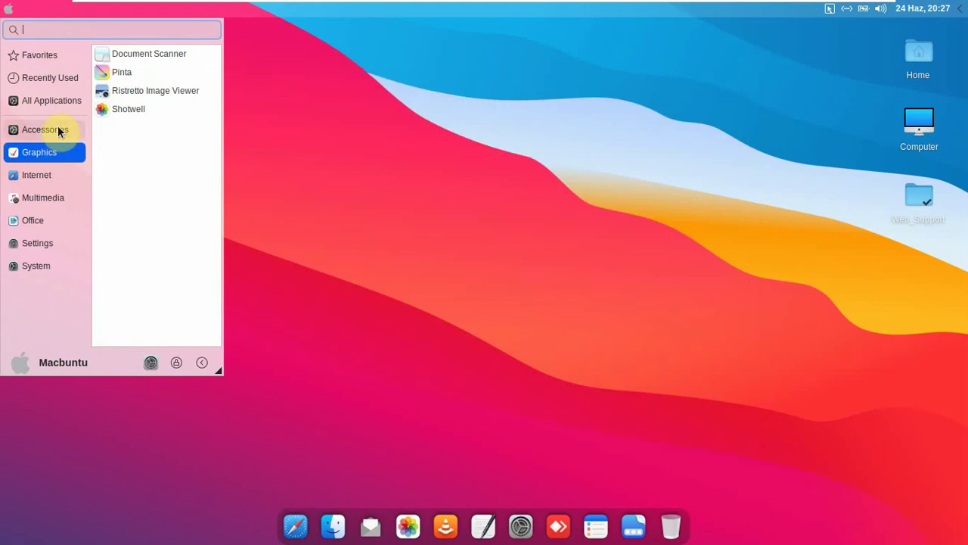
left_click(451, 151)
left_click_drag(212, 175, 764, 411)
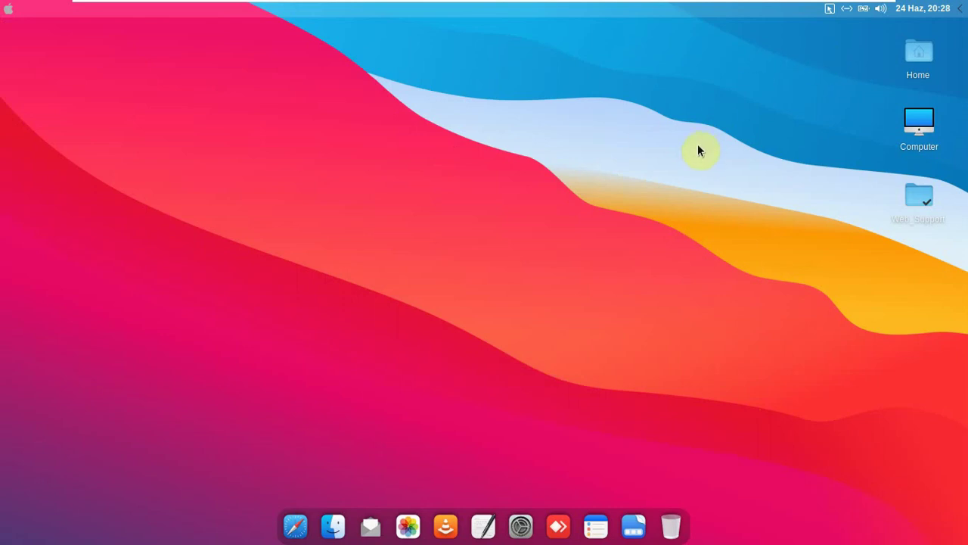
- Open the Web_Support folder from the desktop and centre its window on screen
double_click(917, 217)
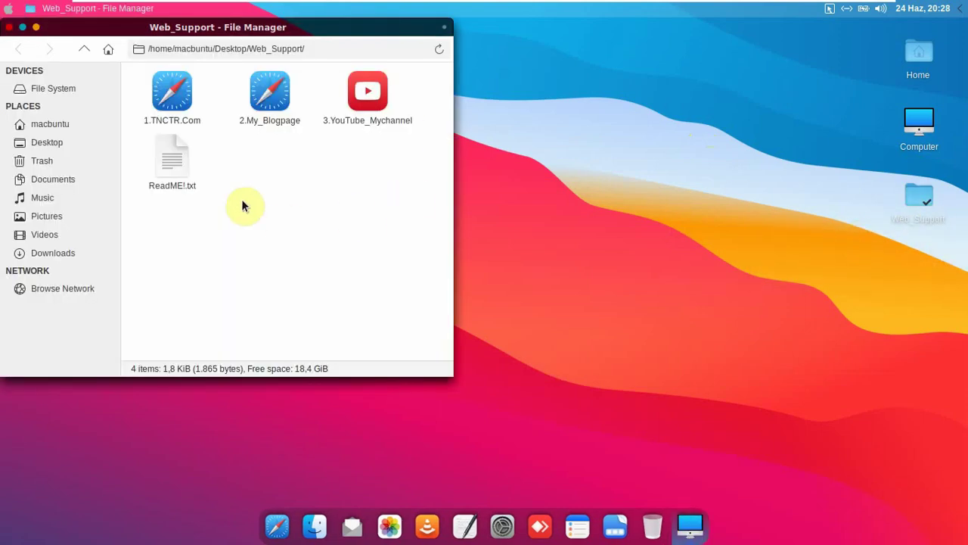
left_click_drag(277, 26, 535, 37)
left_click_drag(626, 142, 457, 131)
left_click(503, 243)
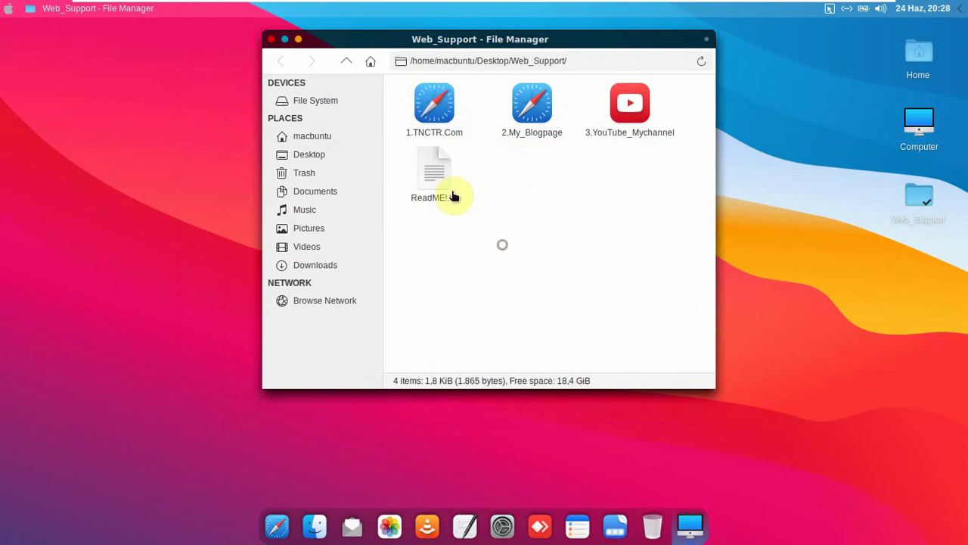
- Read ReadME!.txt in the text editor, then launch the 3.YouTube_Mychannel link
double_click(444, 193)
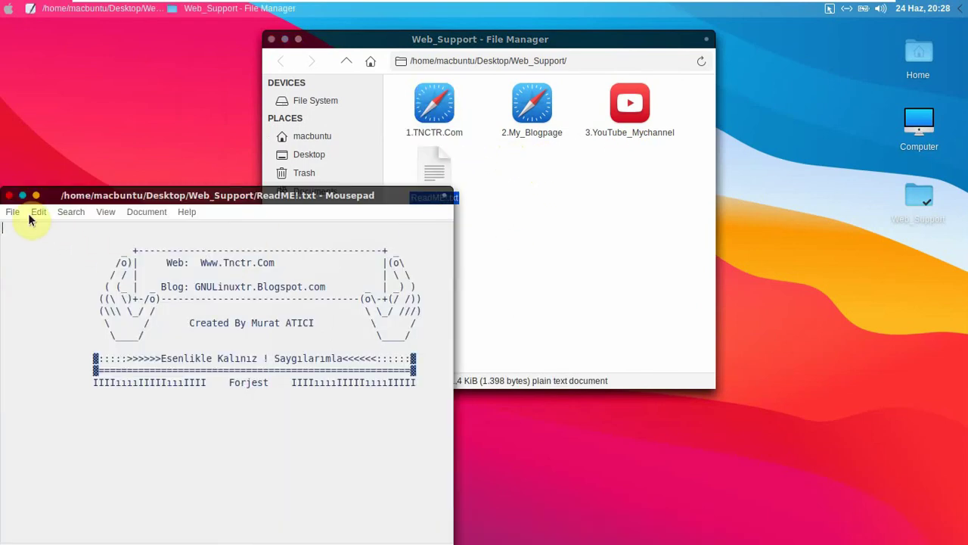
left_click(7, 198)
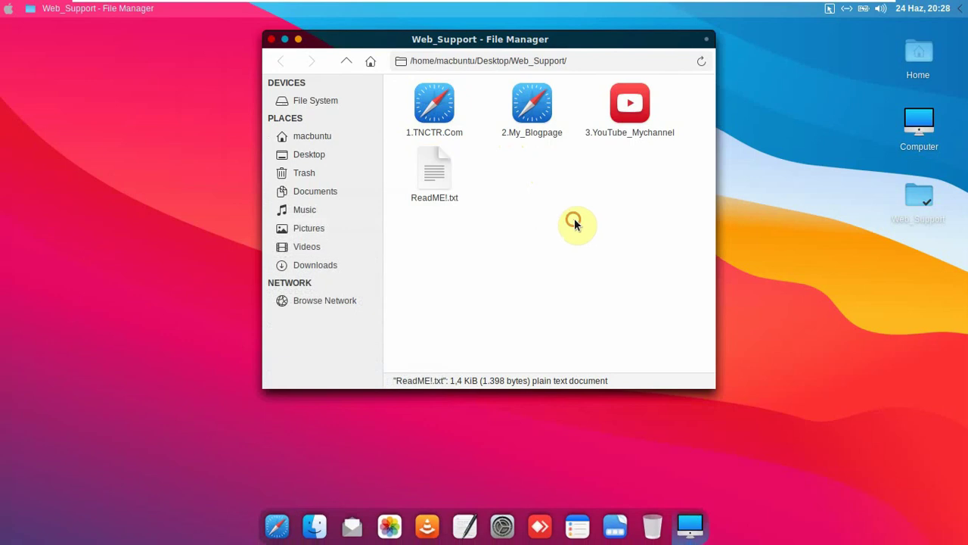
left_click(573, 222)
left_click(642, 132)
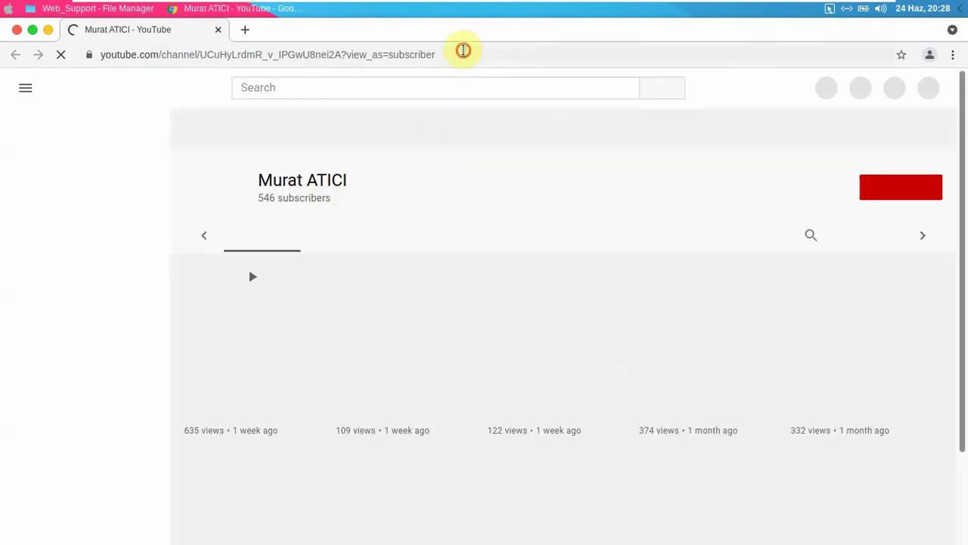
- Browse the channel's uploads on the VIDEOS tab, then close Chrome to return to Web_Support
left_click(461, 53)
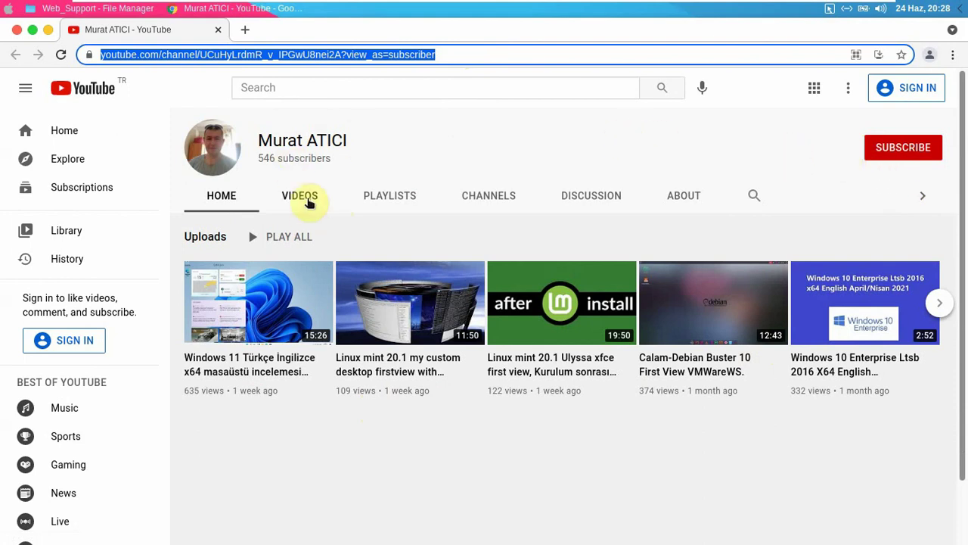
left_click(300, 196)
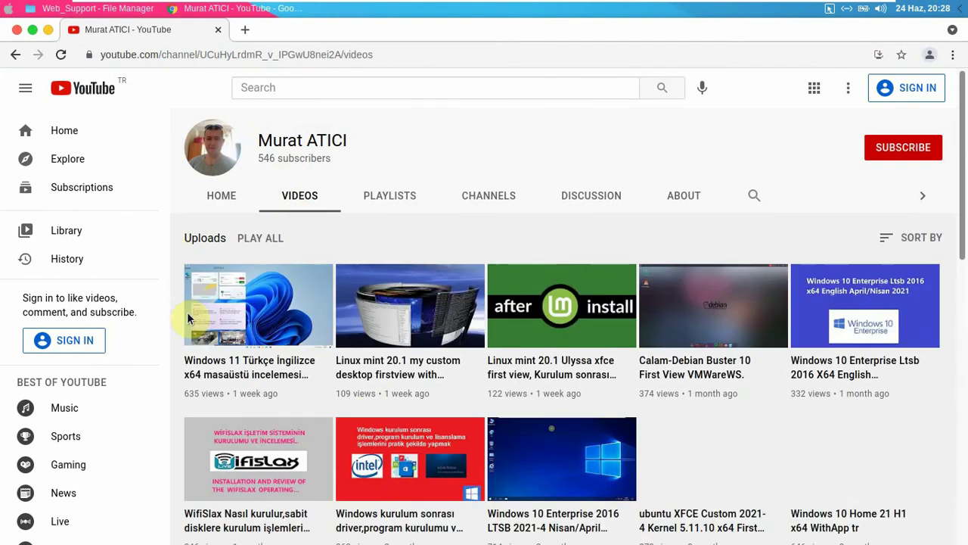
scroll(962, 214, "down", 1)
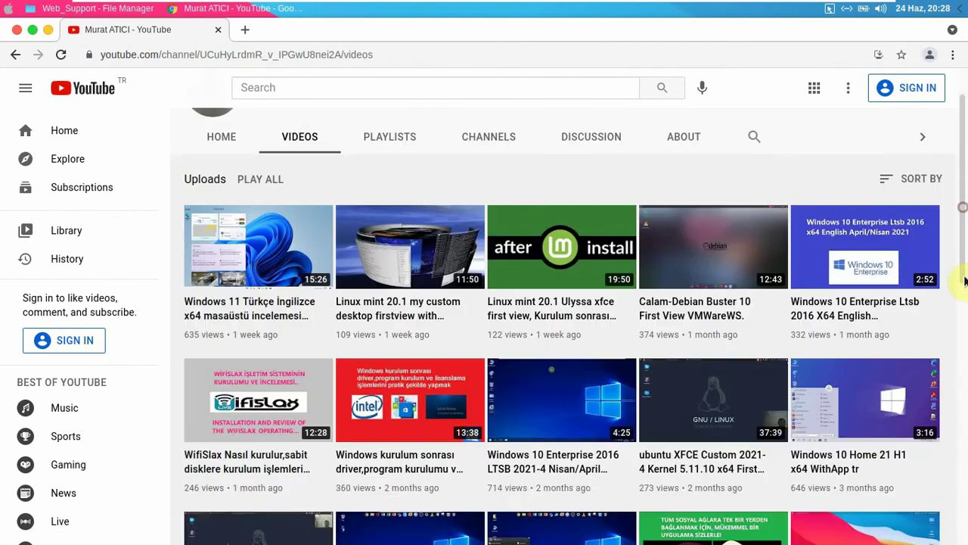
scroll(961, 151, "up", 1)
left_click(16, 31)
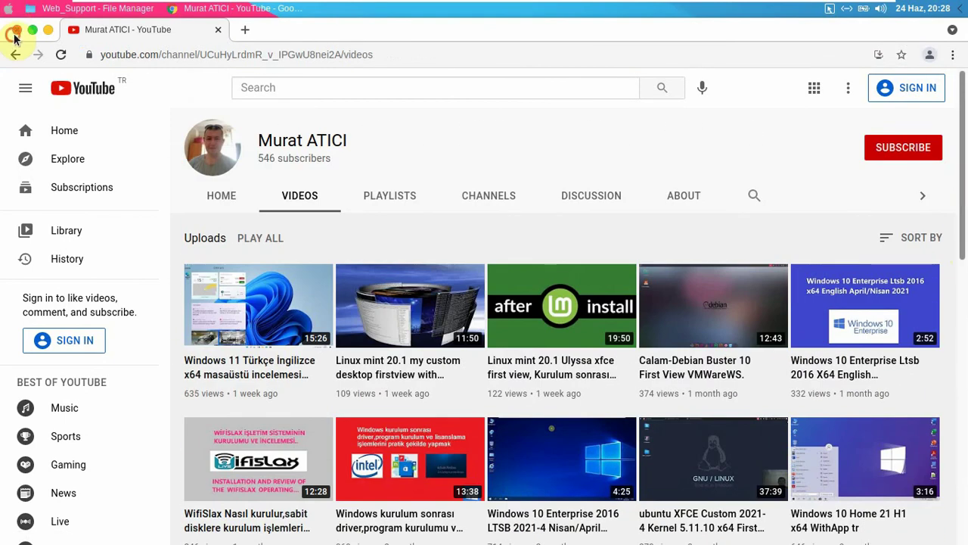
left_click(540, 269)
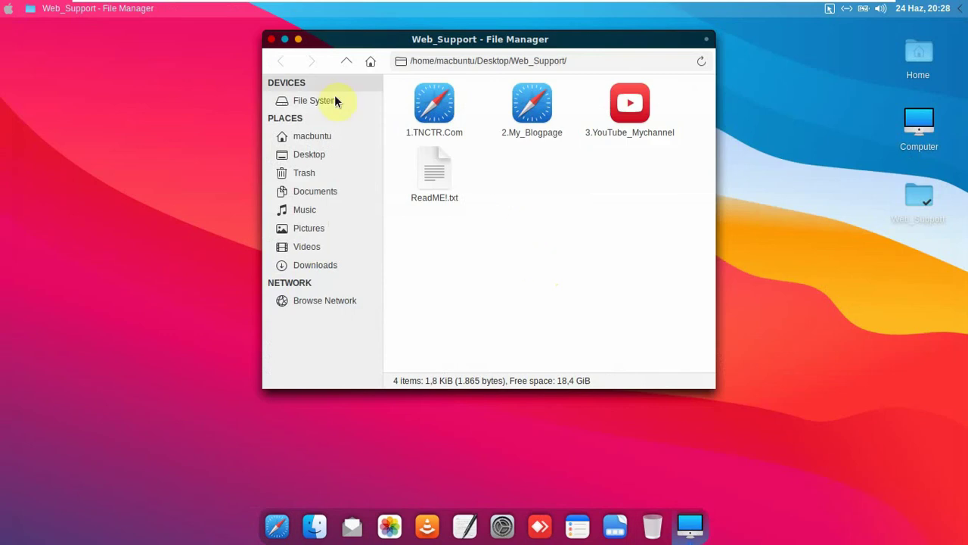
- Close the Web_Support window, leaving the desktop Web_Support icon unrenamed and deselected
left_click(270, 40)
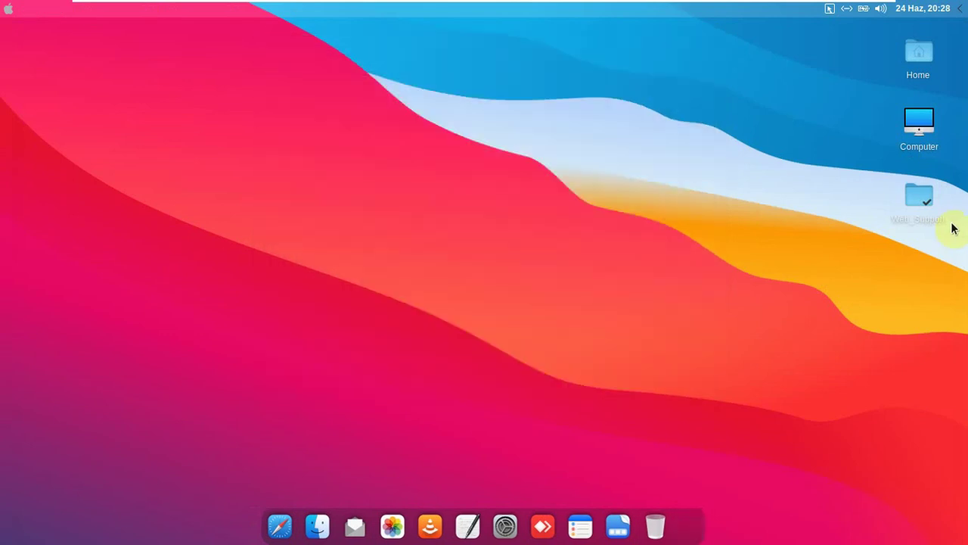
right_click(924, 210)
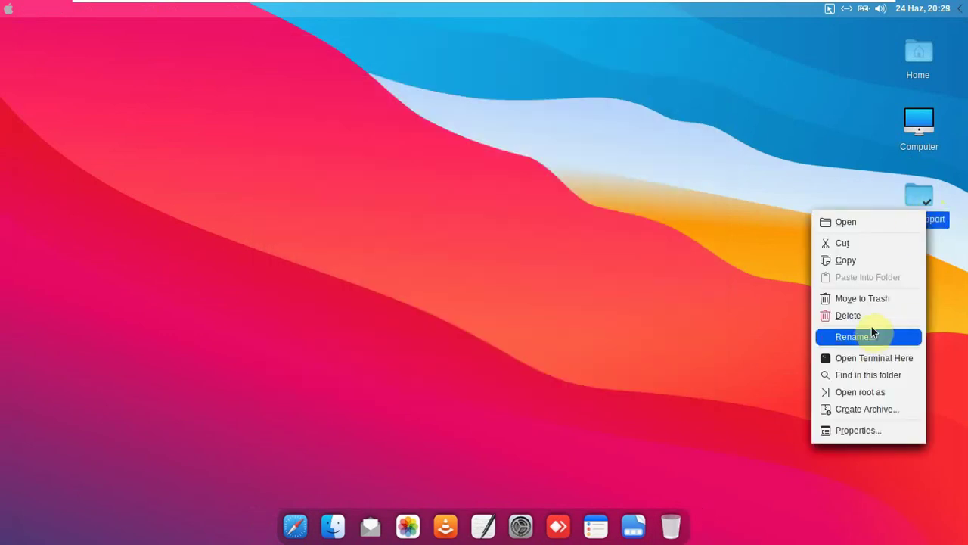
left_click(731, 295)
left_click(850, 242)
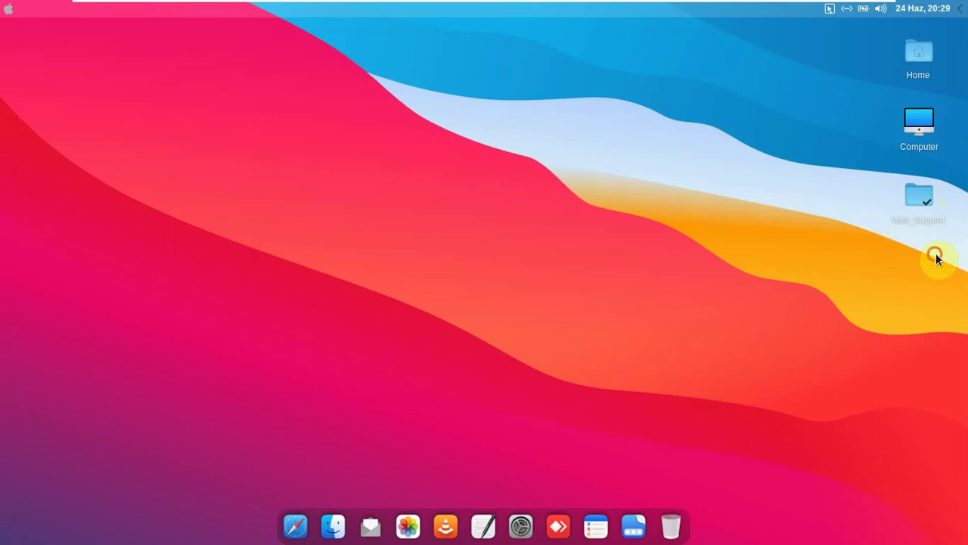
left_click_drag(937, 259, 878, 198)
left_click(814, 187)
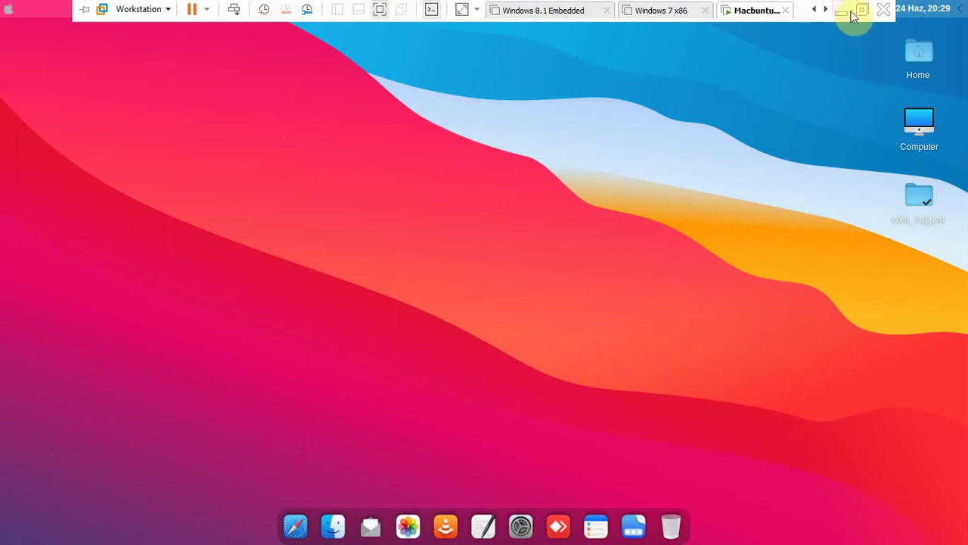
- Minimize the Macbuntu VM from the VMware full-screen toolbar to reveal the Windows host desktop
left_click(844, 15)
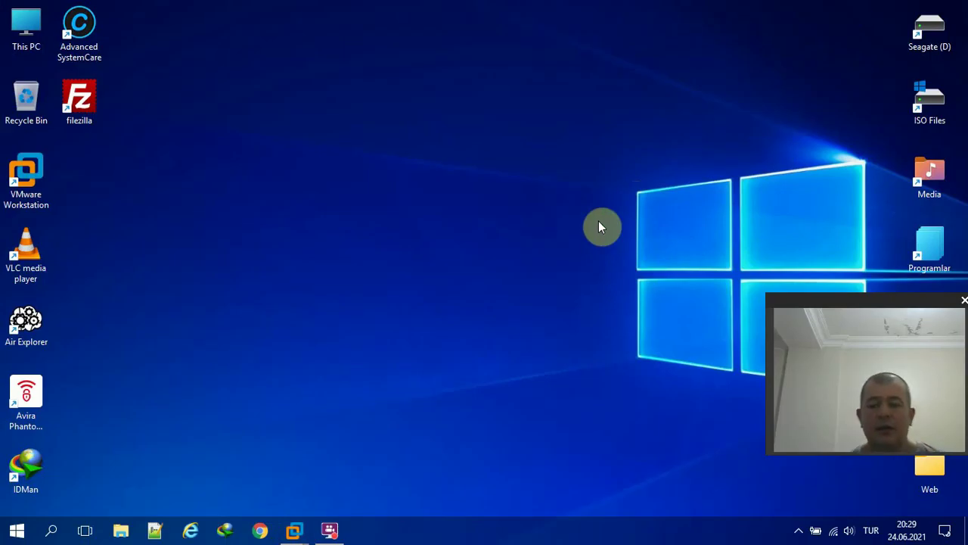